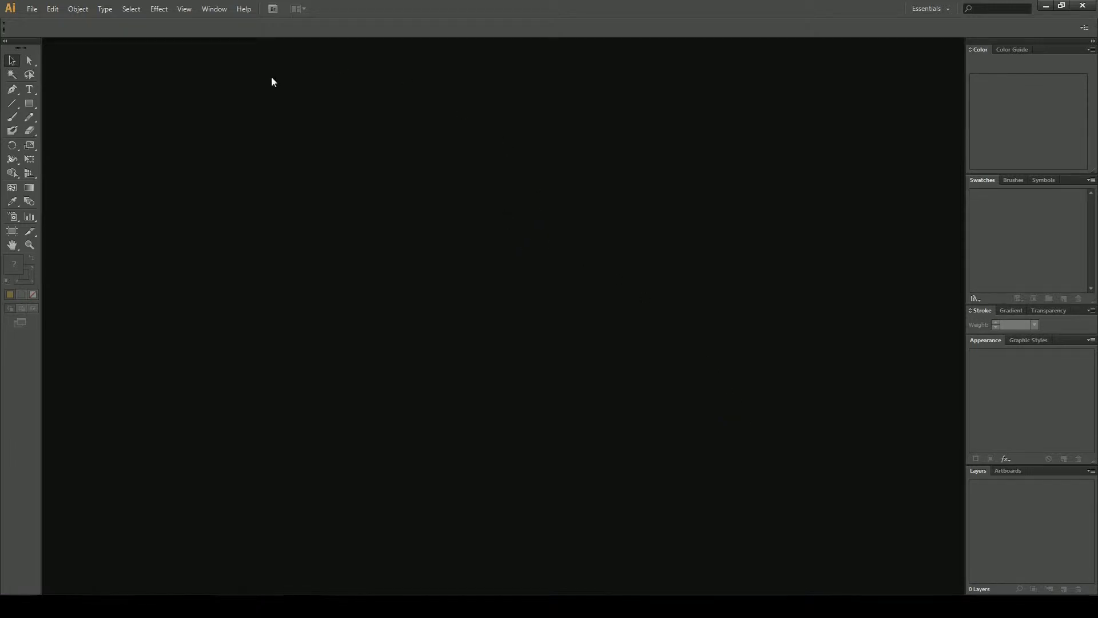
# Browse the Preferences categories, including Selection & Anchor Display, Units, Guides & Grid and User Interface
pyautogui.click(53, 10)
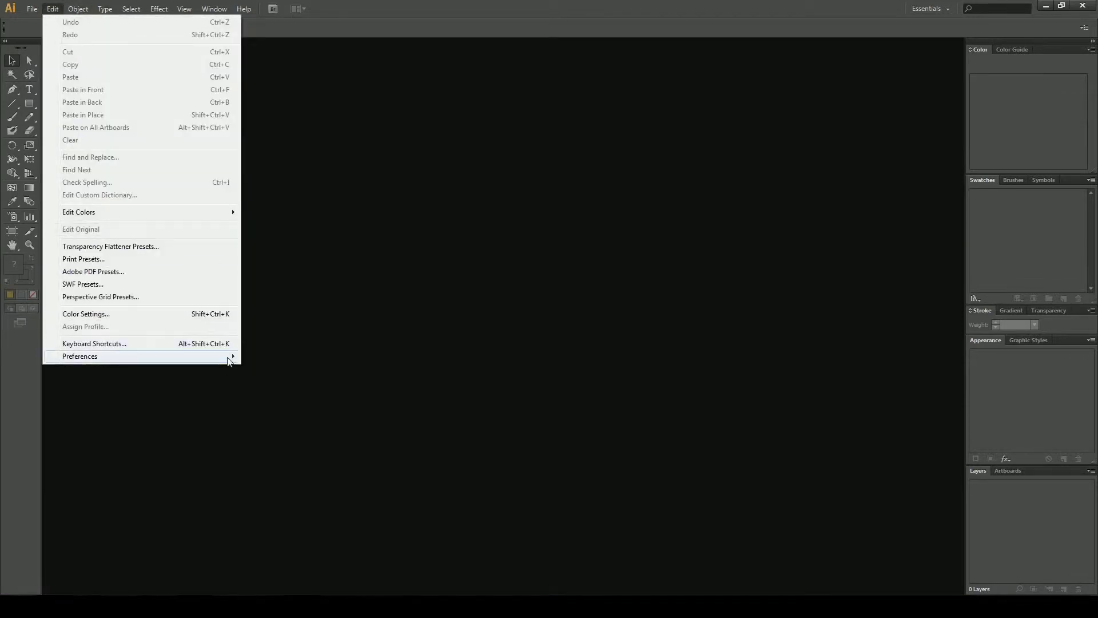
pyautogui.moveTo(230, 355)
pyautogui.click(273, 357)
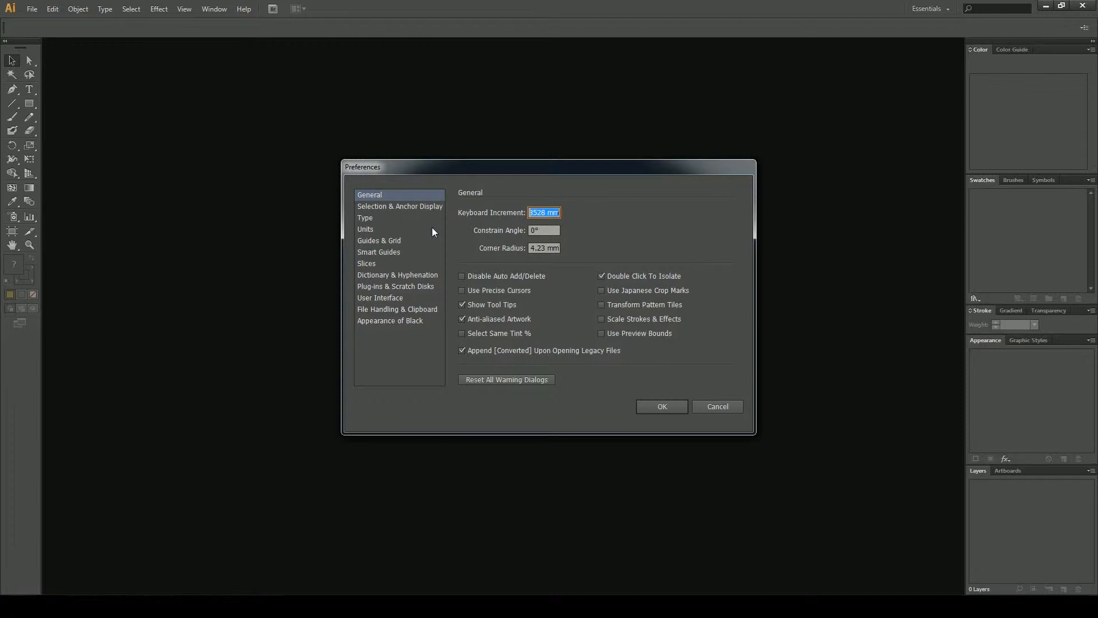
pyautogui.click(402, 207)
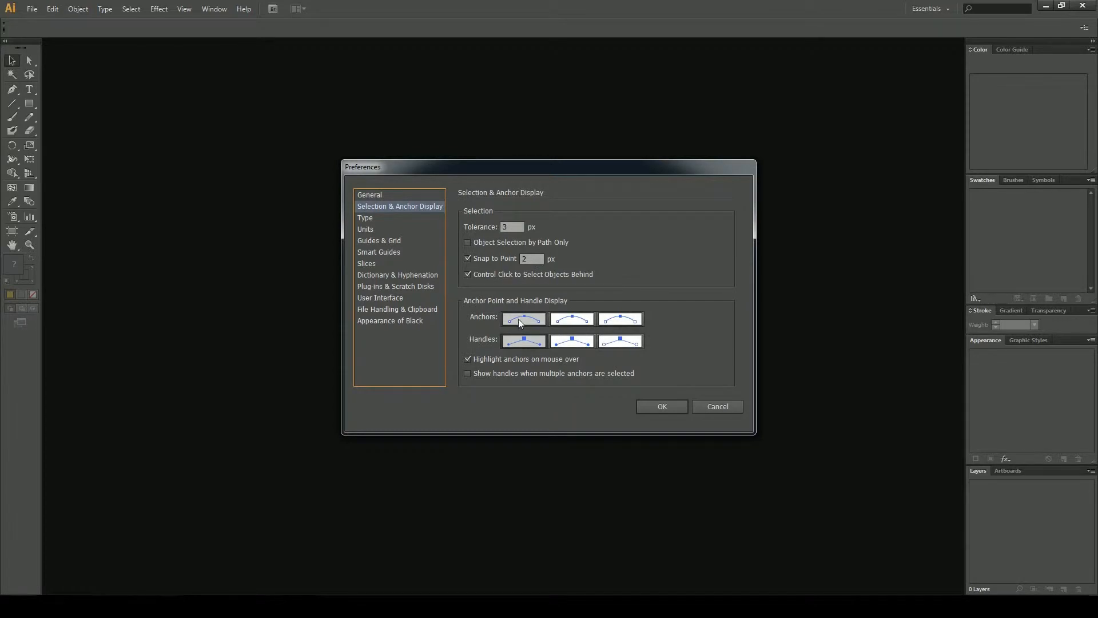
pyautogui.click(395, 240)
pyautogui.click(374, 228)
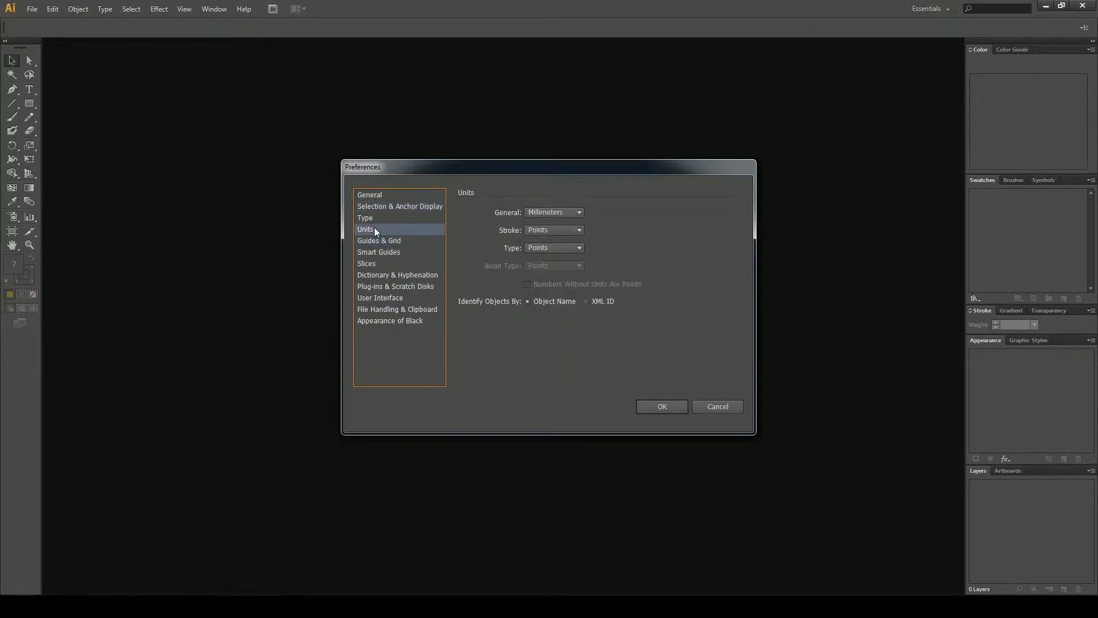
pyautogui.click(381, 241)
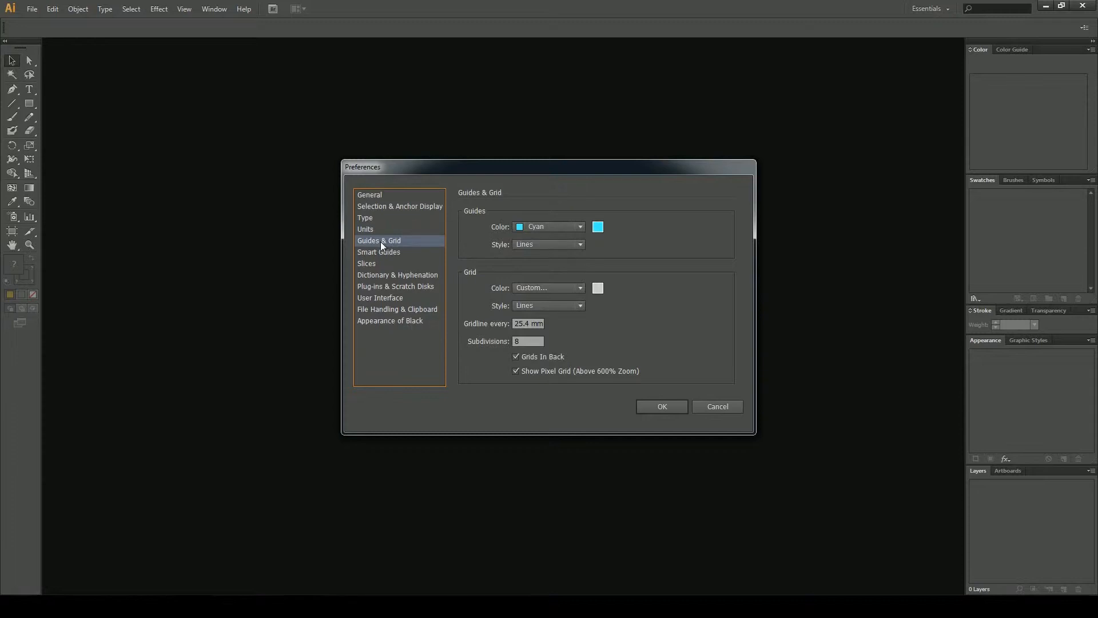
pyautogui.click(417, 323)
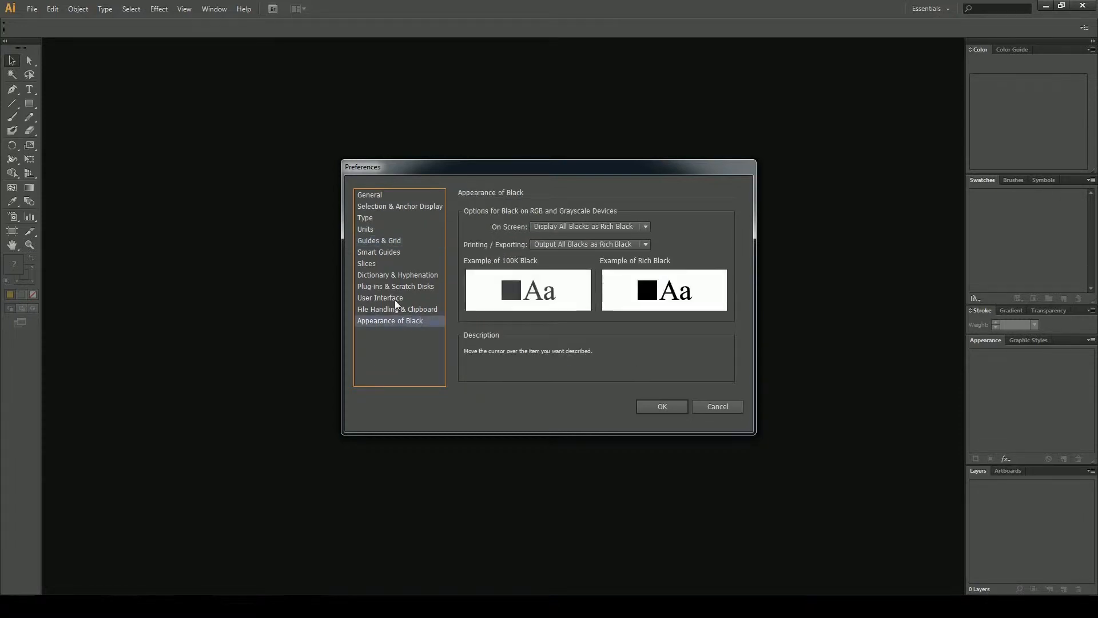
pyautogui.click(396, 309)
pyautogui.click(393, 297)
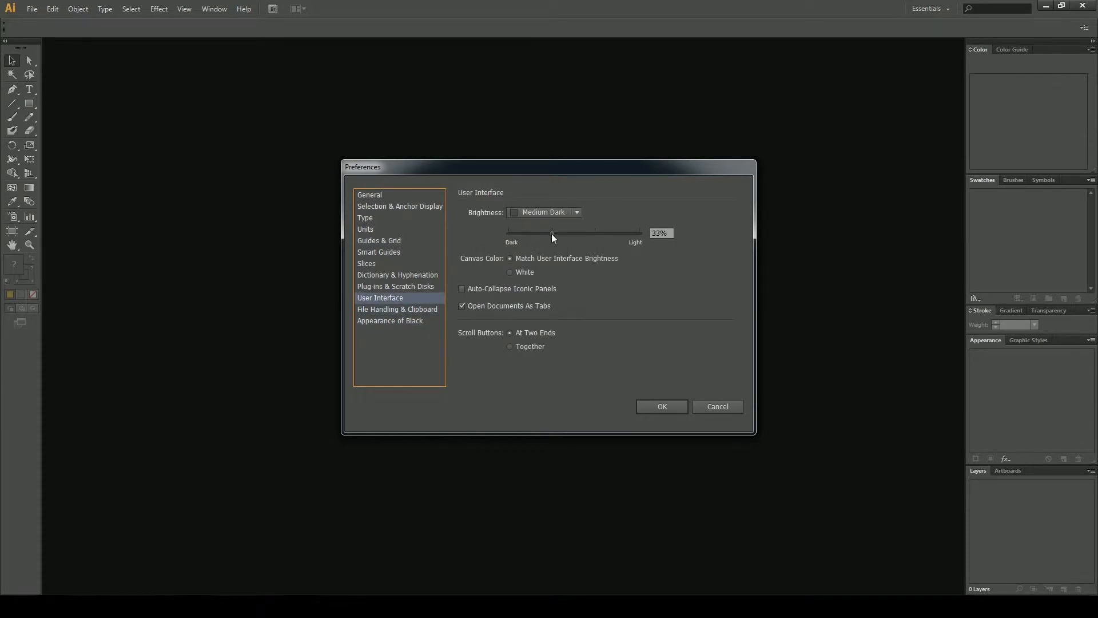
pyautogui.moveTo(552, 233)
pyautogui.mouseDown()
pyautogui.moveTo(666, 249)
pyautogui.moveTo(554, 240)
pyautogui.mouseUp()
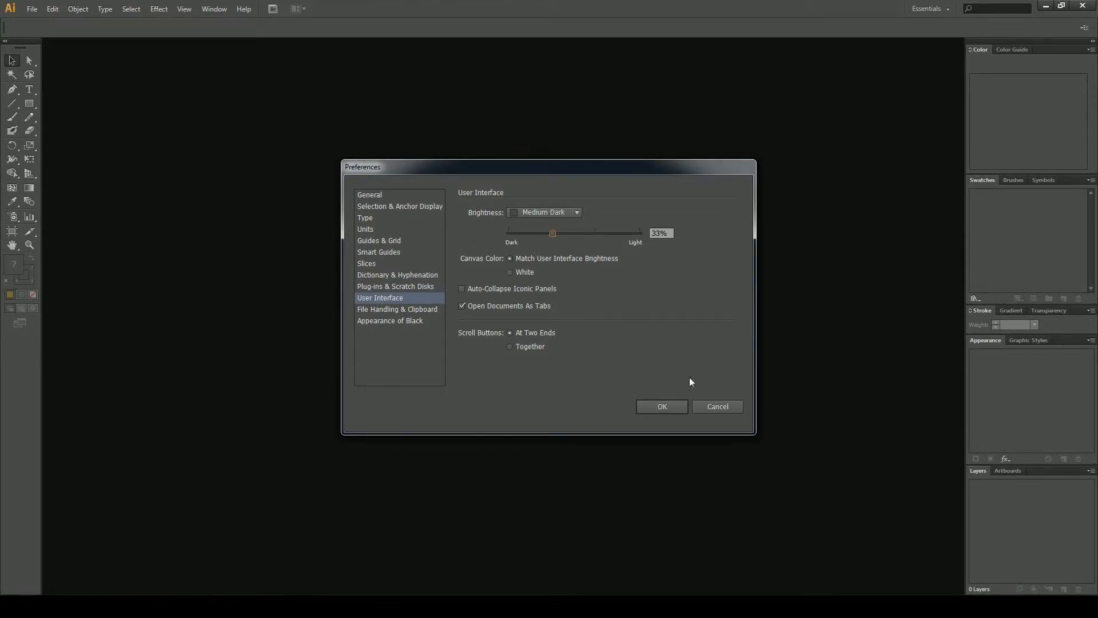
pyautogui.click(671, 406)
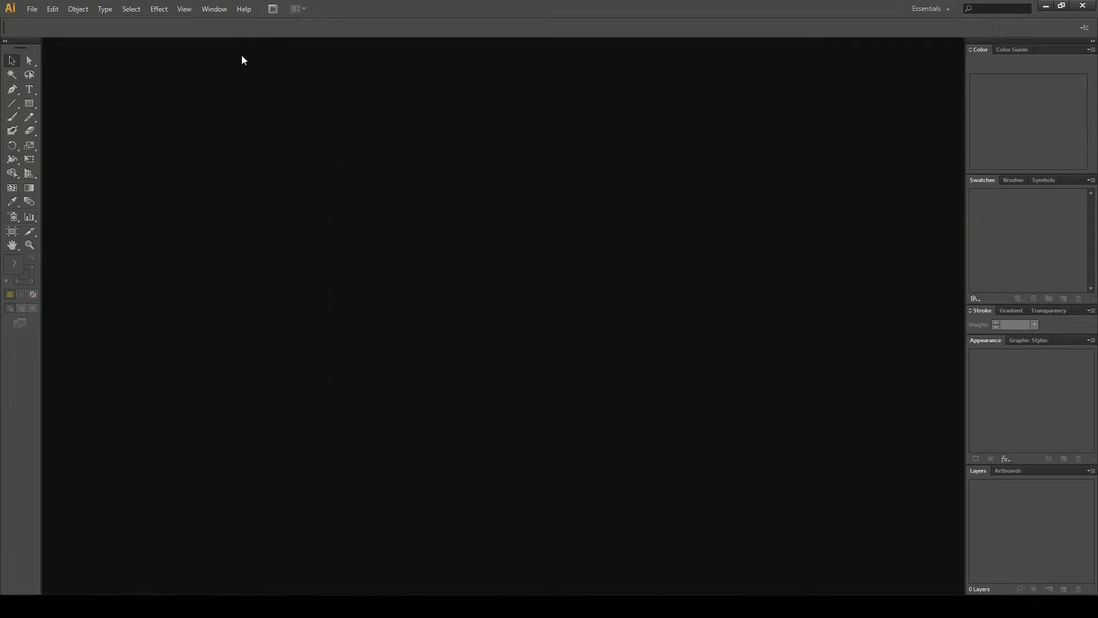
# Start a new document and choose the Print profile
pyautogui.click(33, 10)
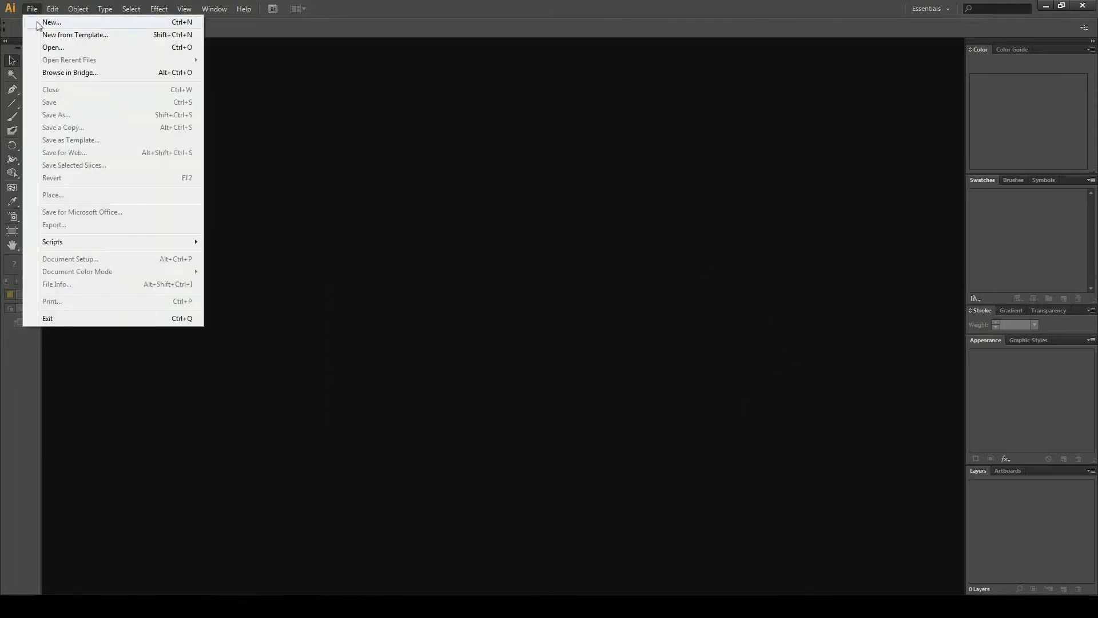
pyautogui.click(48, 23)
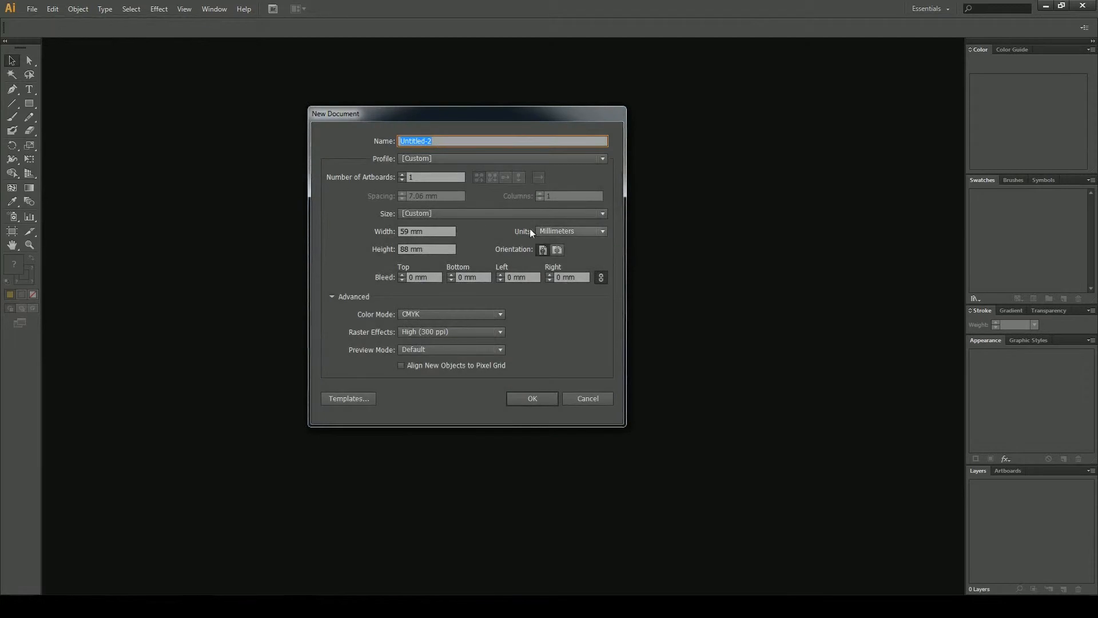
pyautogui.click(444, 159)
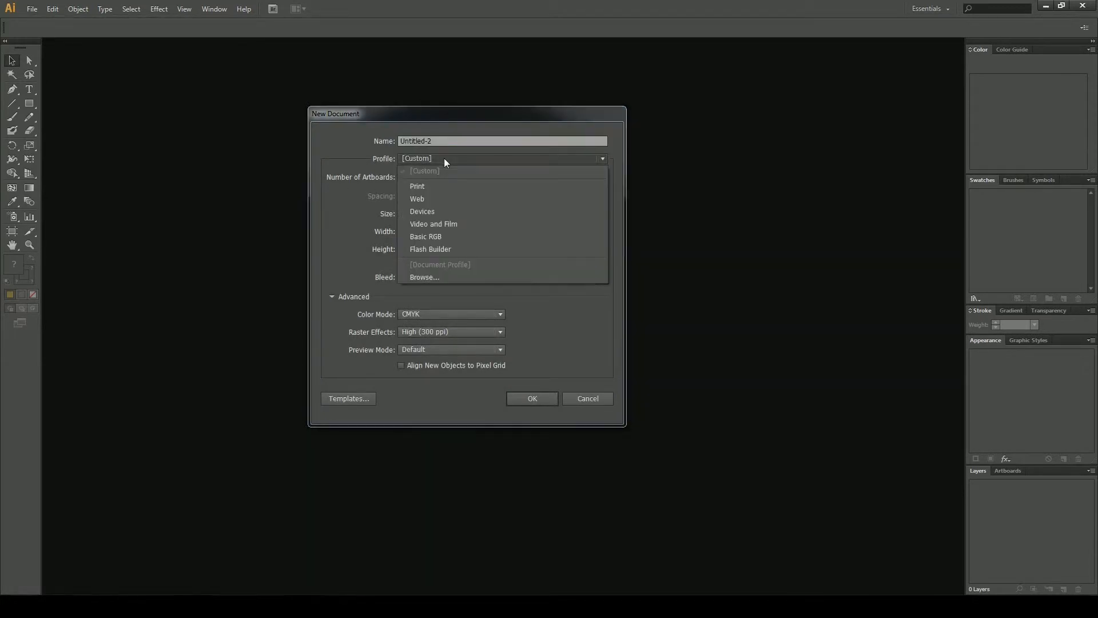
pyautogui.click(466, 188)
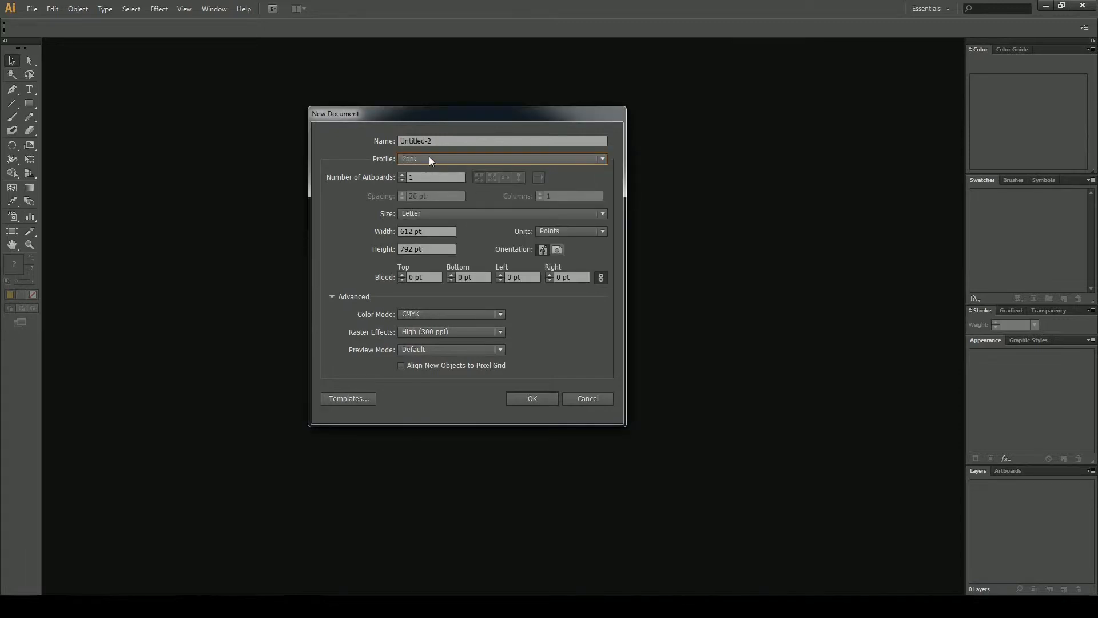
pyautogui.click(429, 157)
pyautogui.click(451, 199)
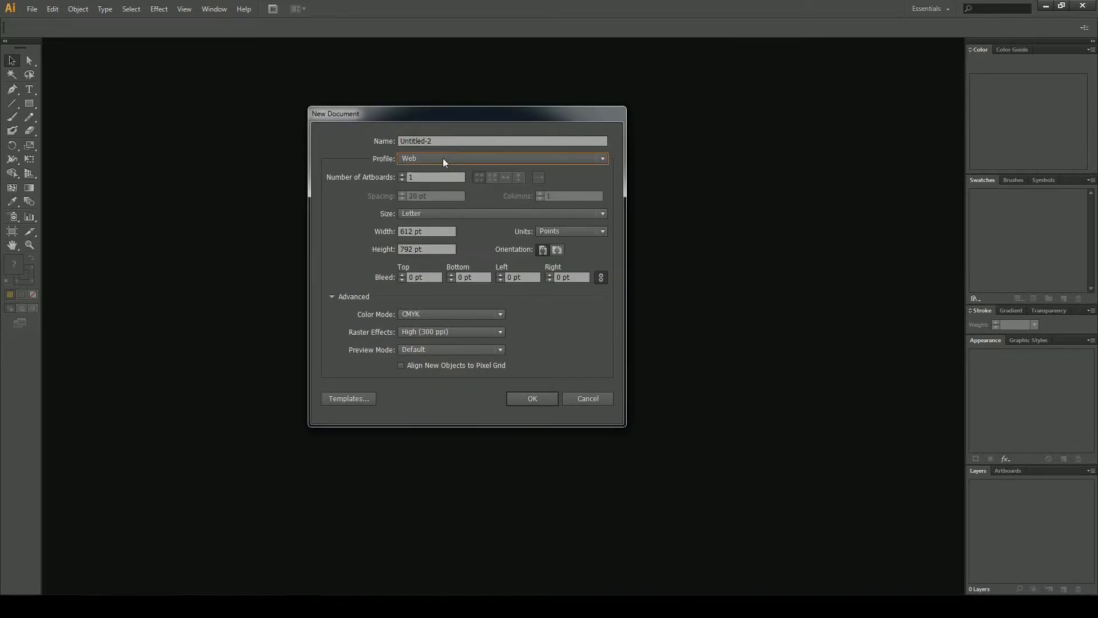
pyautogui.click(443, 160)
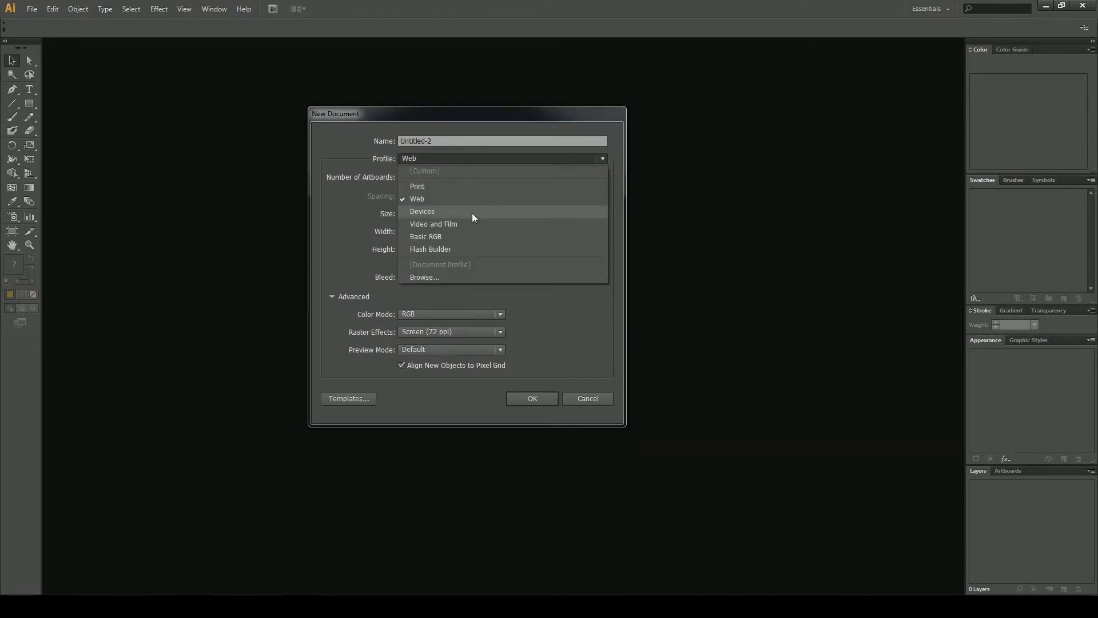
pyautogui.click(446, 186)
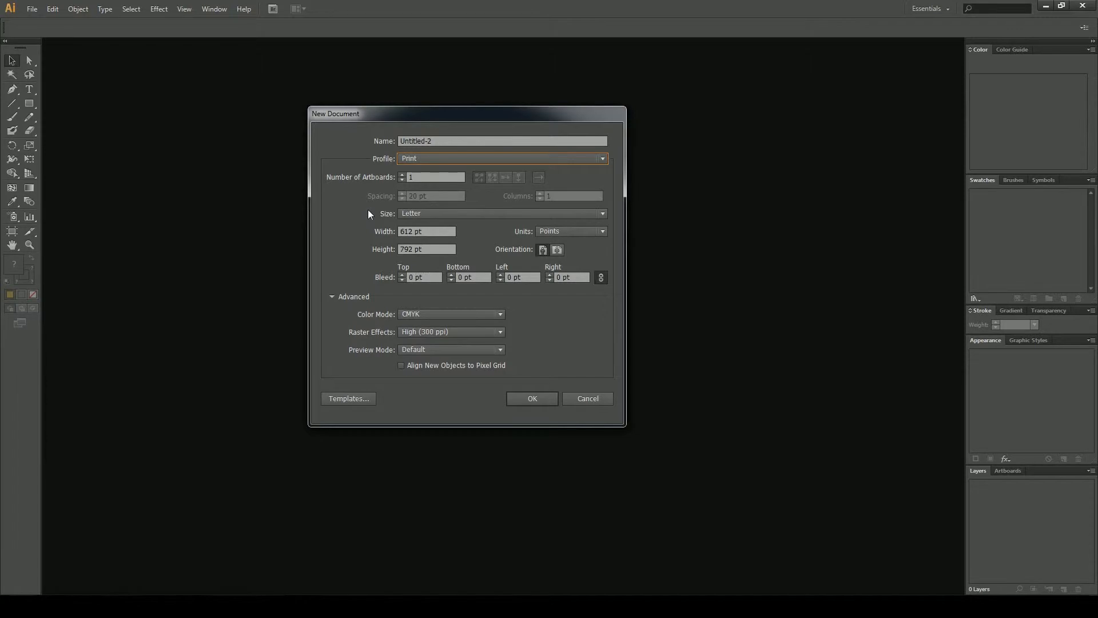
# Set the new document's units to Inches and its orientation to landscape
pyautogui.click(546, 231)
pyautogui.click(579, 265)
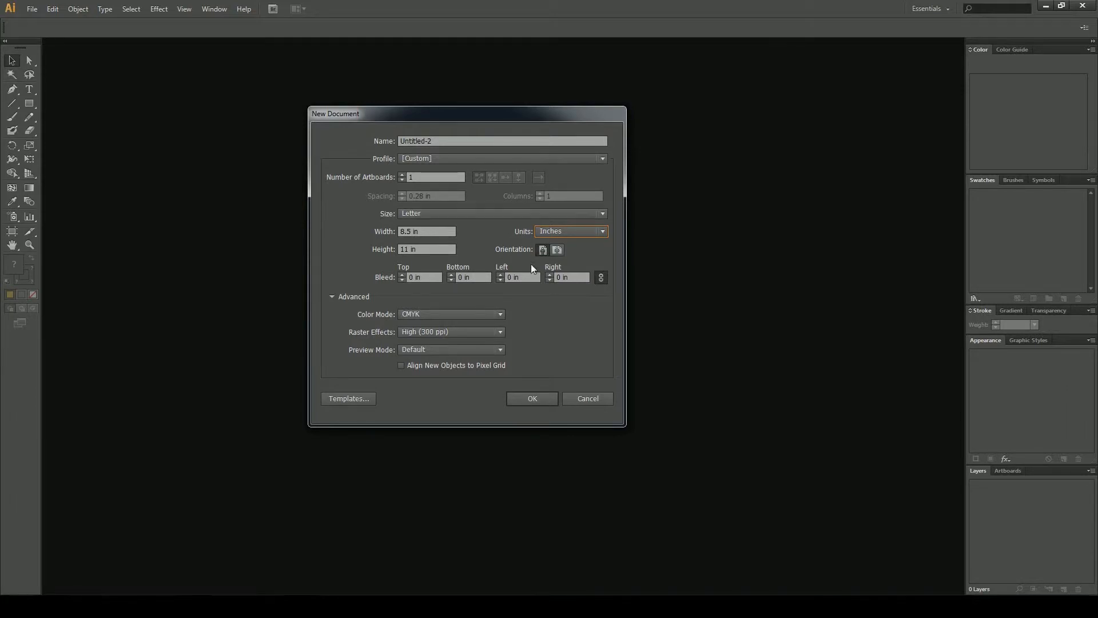
pyautogui.click(557, 250)
# Set the color mode to RGB with High (300 ppi) raster effects and create the document
pyautogui.click(442, 315)
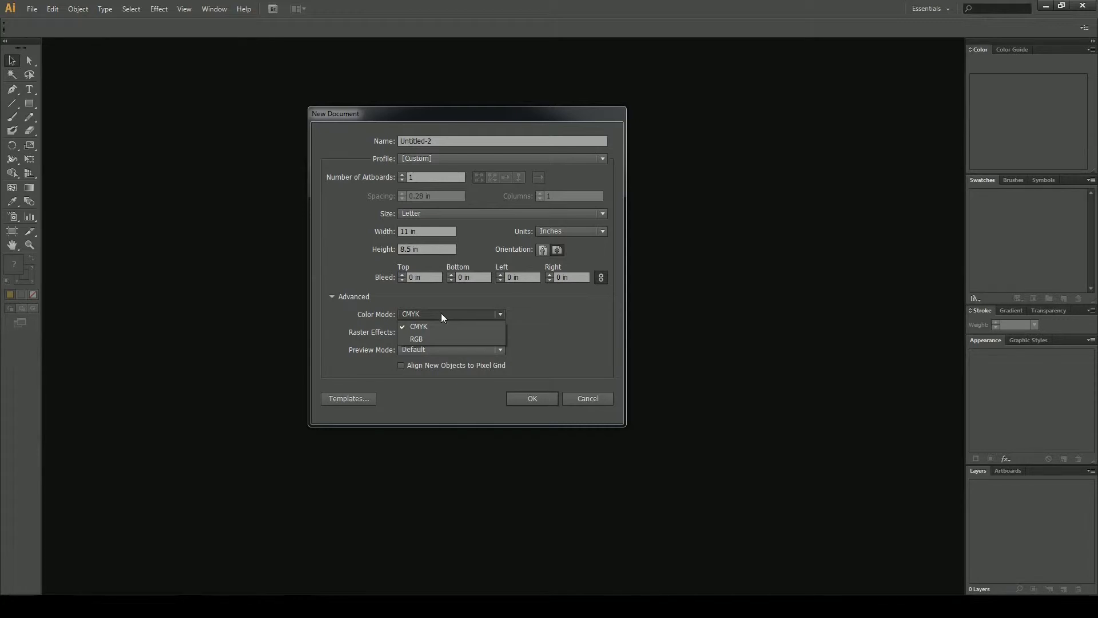
pyautogui.click(431, 338)
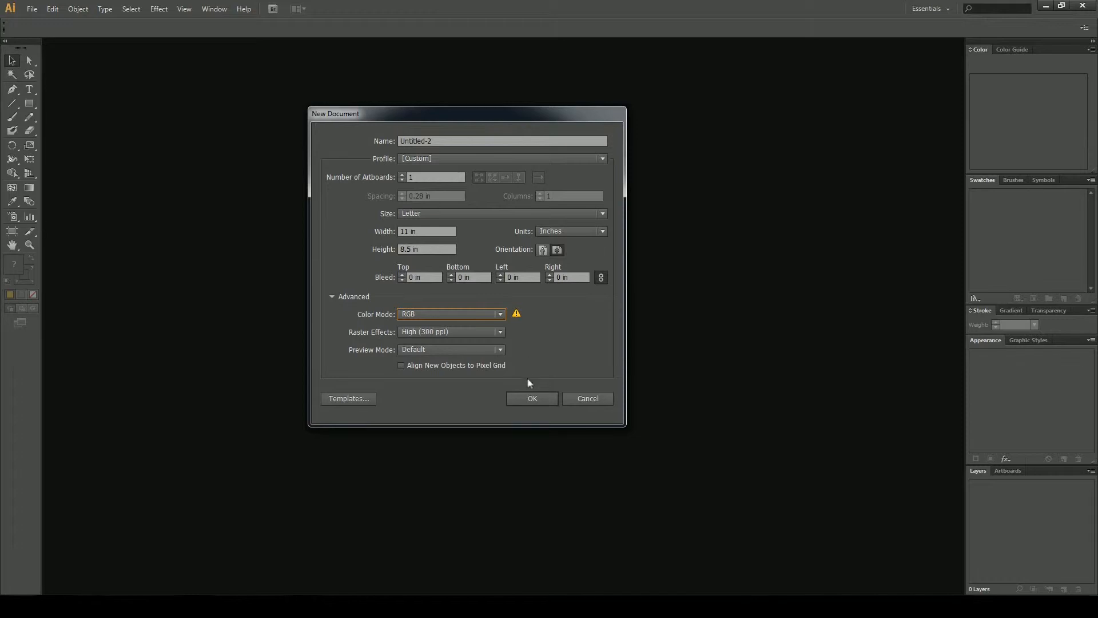
pyautogui.click(430, 332)
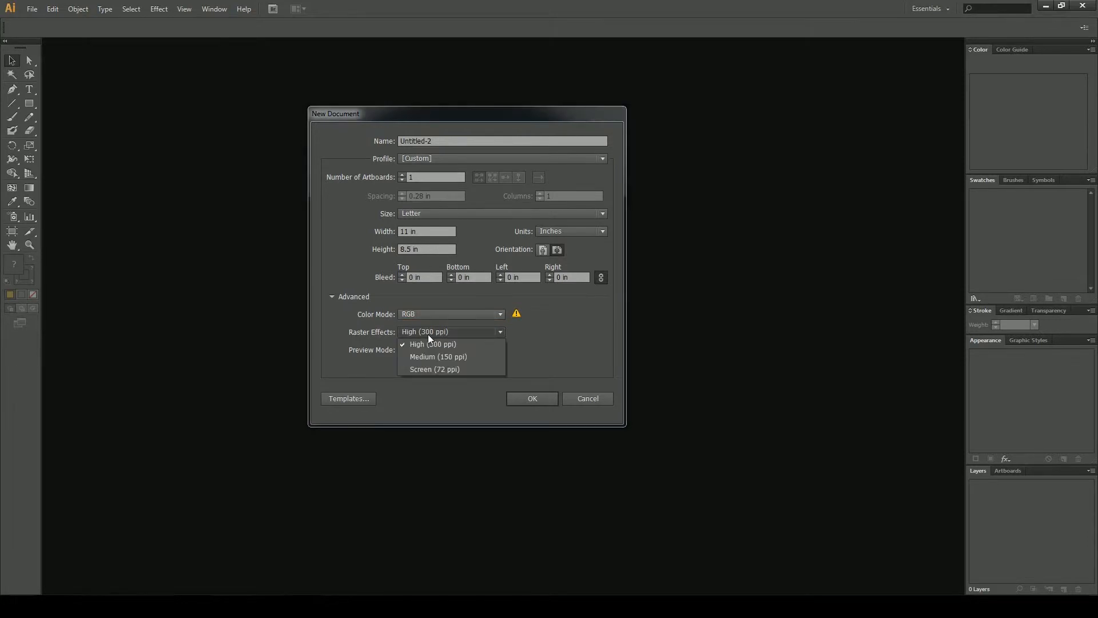
pyautogui.click(429, 334)
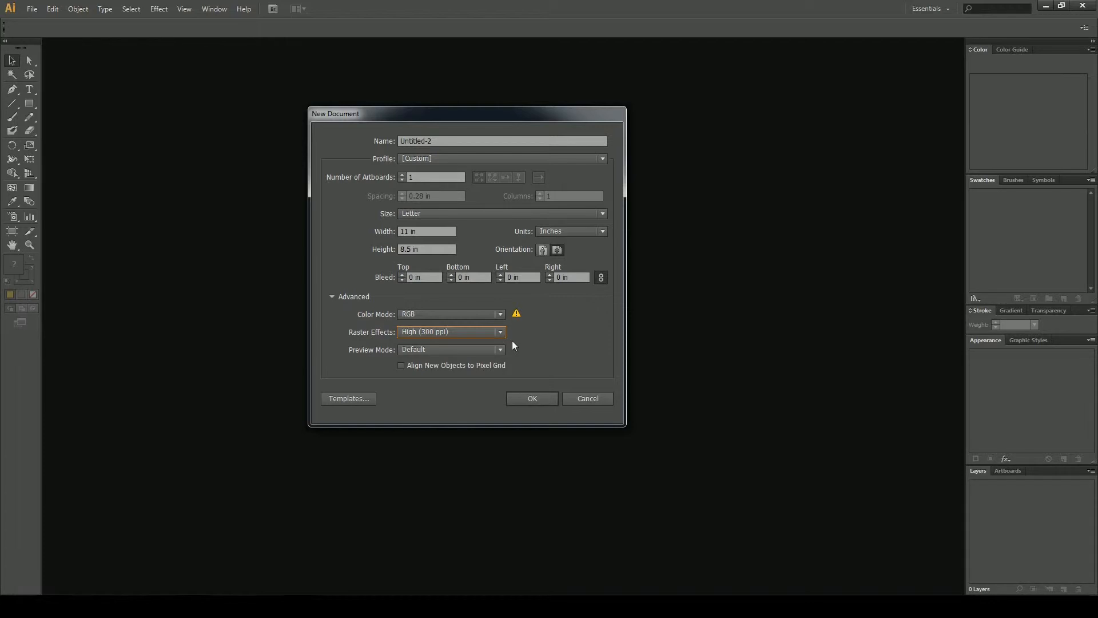
pyautogui.click(542, 401)
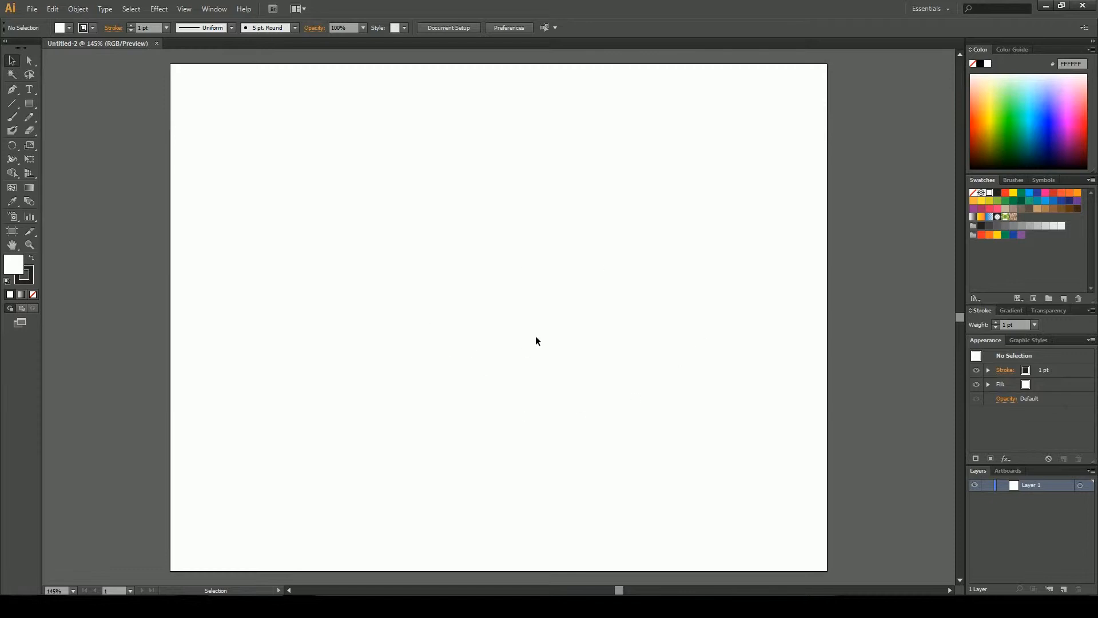
# Resize the artboard to 8.5 in wide by 11 in high
pyautogui.click(15, 236)
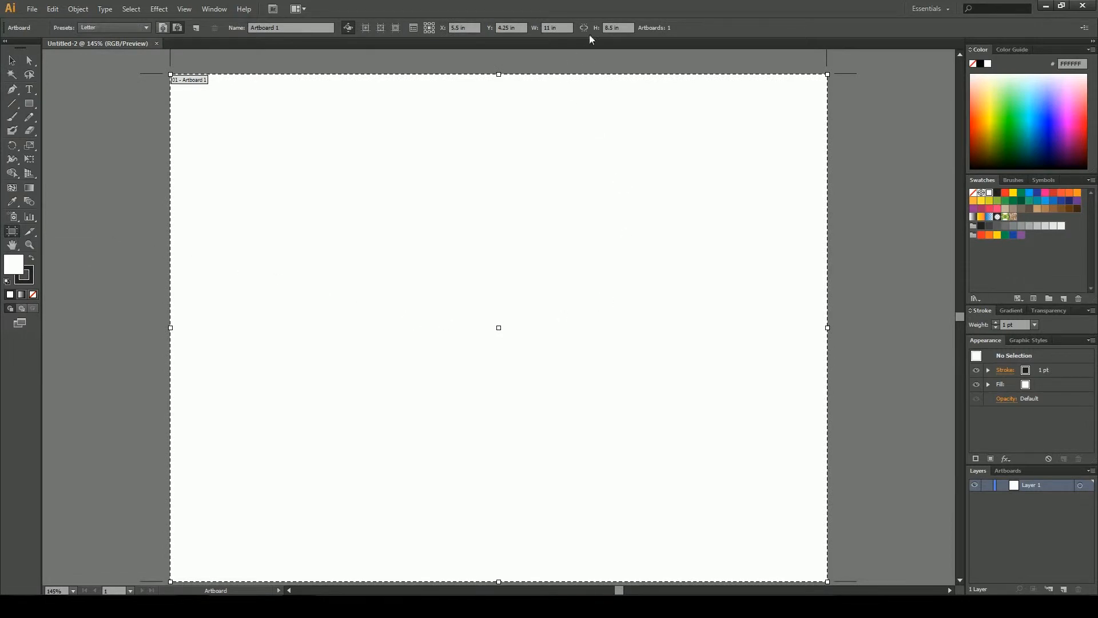
pyautogui.click(559, 29)
pyautogui.write('8.5')
pyautogui.press('Return')
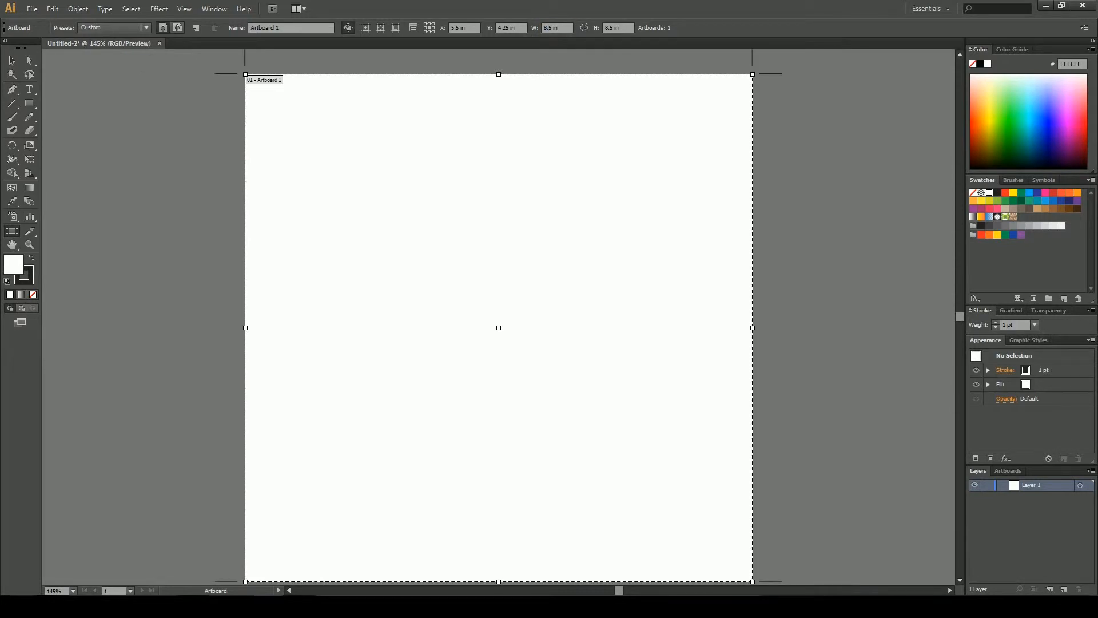
pyautogui.click(626, 30)
pyautogui.write('11')
pyautogui.press('Return')
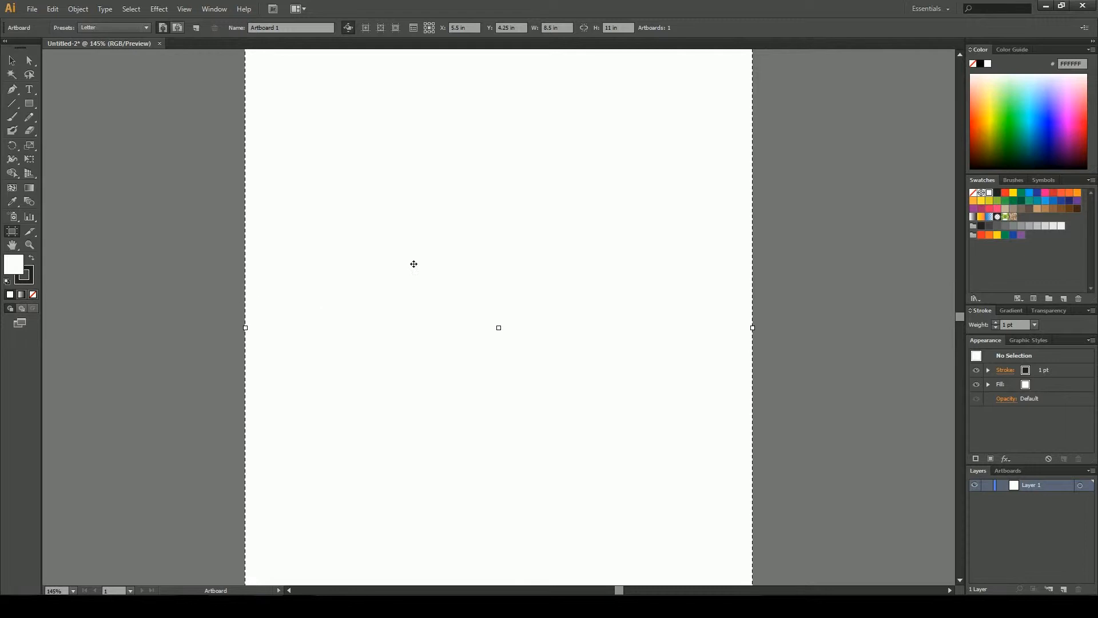
pyautogui.scroll(-1, 396, 266)
pyautogui.scroll(-10, 395, 265)
pyautogui.scroll(9, 383, 260)
pyautogui.doubleClick(12, 244)
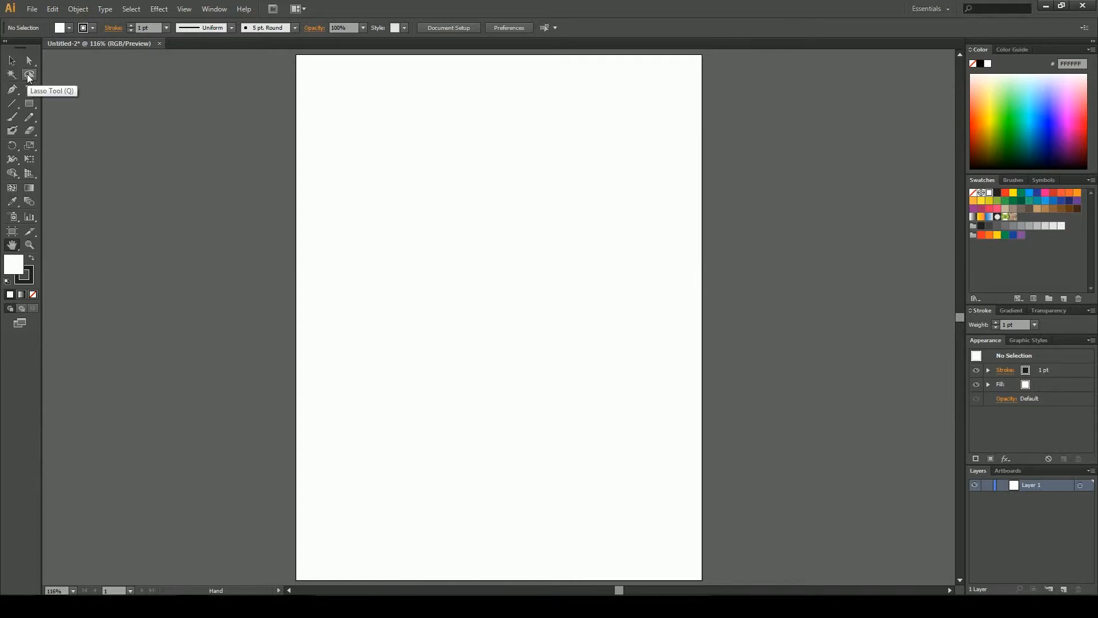
pyautogui.click(29, 61)
pyautogui.moveTo(342, 142); pyautogui.dragTo(529, 242)
pyautogui.click(29, 74)
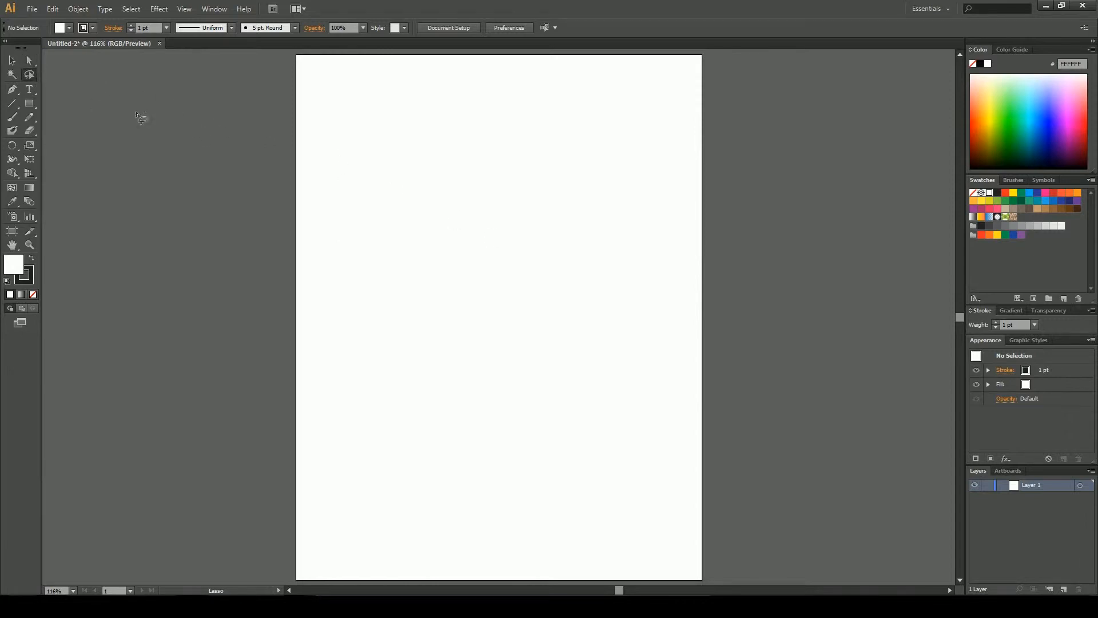
pyautogui.moveTo(442, 133)
pyautogui.mouseDown()
pyautogui.moveTo(499, 238)
pyautogui.moveTo(394, 188)
pyautogui.moveTo(461, 225)
pyautogui.moveTo(417, 245)
pyautogui.moveTo(410, 173)
pyautogui.moveTo(446, 141)
pyautogui.mouseUp()
# Draw a closed triangle path with the Pen tool near the top of the artboard
pyautogui.click(12, 93)
pyautogui.click(390, 144)
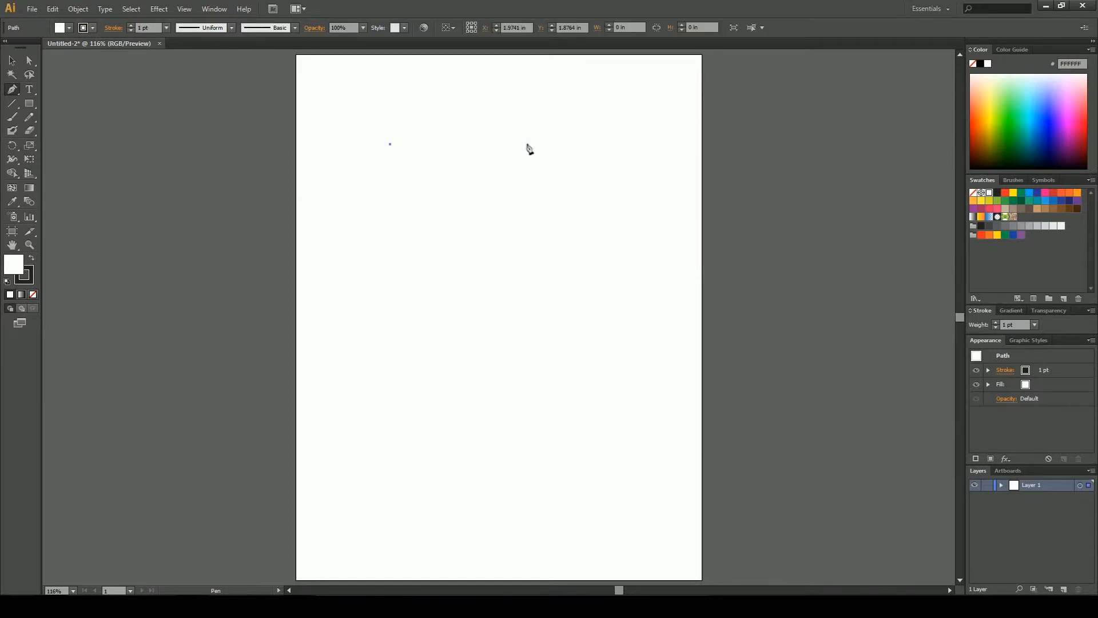
pyautogui.click(548, 144)
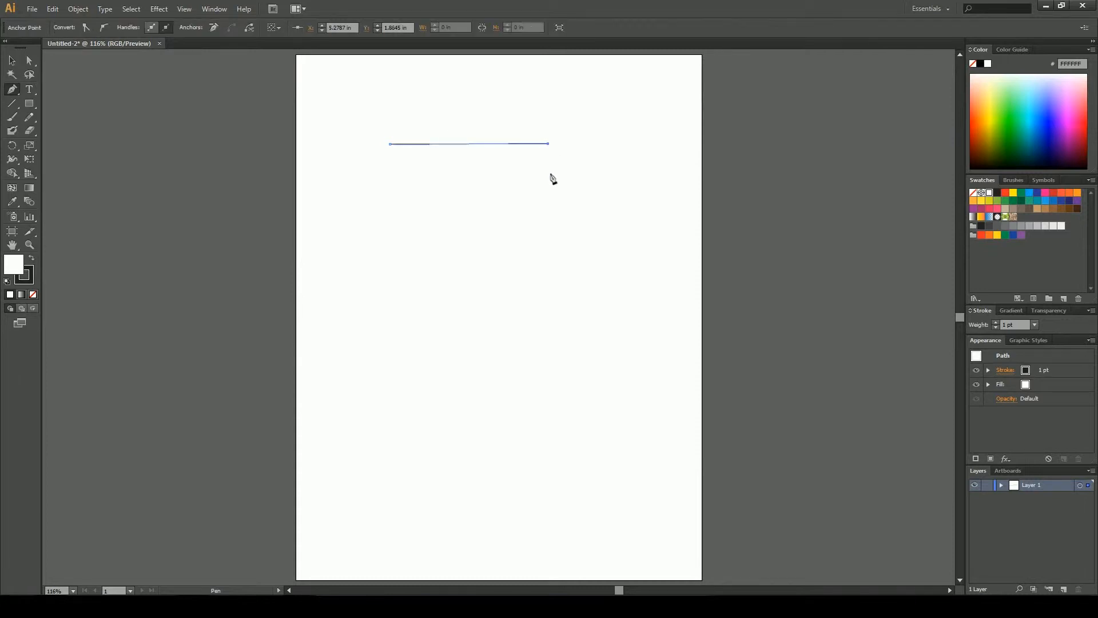
pyautogui.click(456, 246)
pyautogui.click(391, 145)
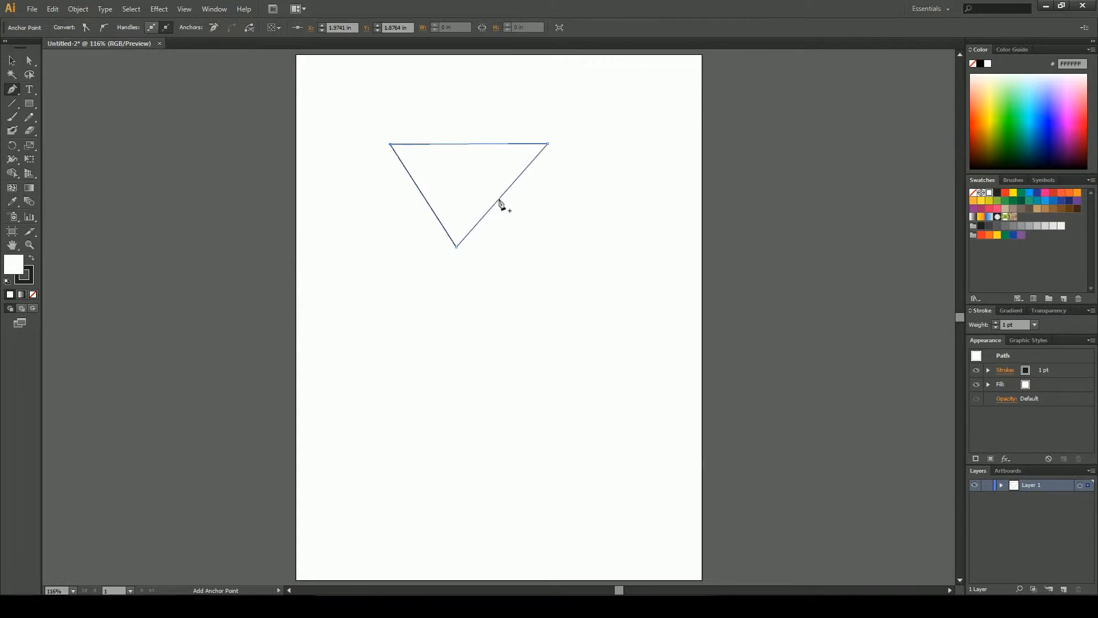
# Add an anchor point on the triangle's right edge, pull it inward, and delete the path
pyautogui.press('a')
pyautogui.moveTo(499, 200); pyautogui.dragTo(467, 181)
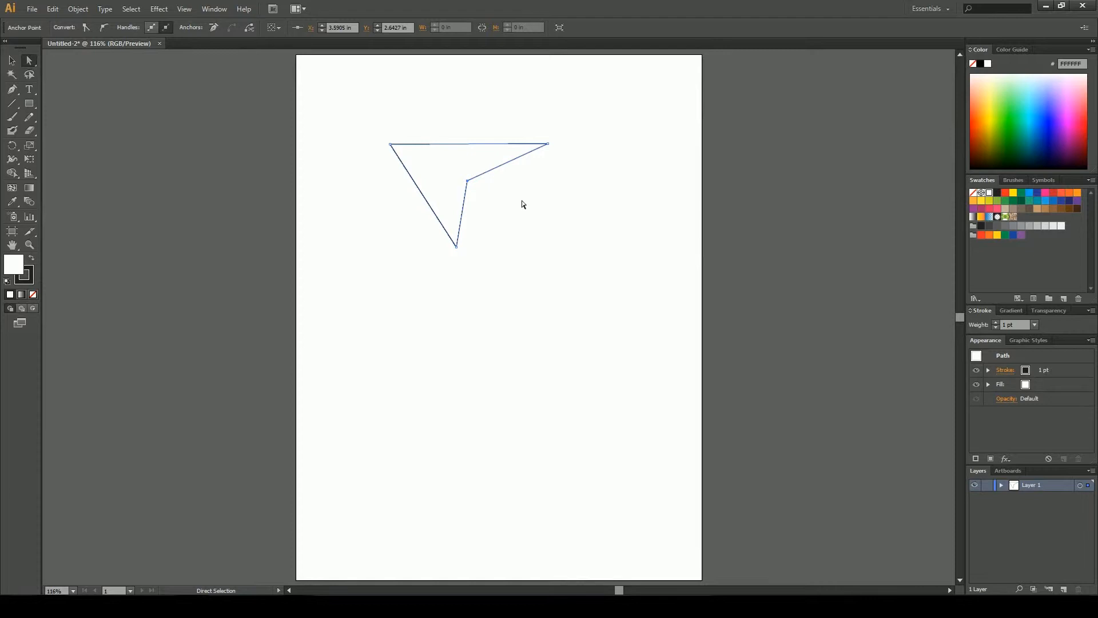
pyautogui.press('Delete')
pyautogui.press('Delete')
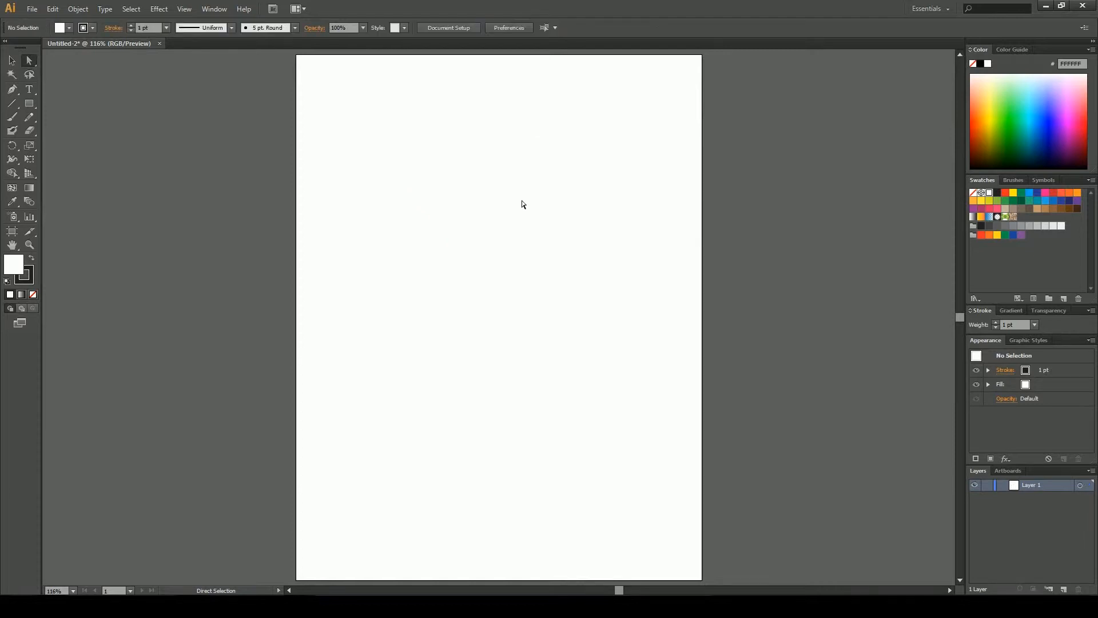
# Add a point text object reading ASDasd near the top of the artboard
pyautogui.click(30, 91)
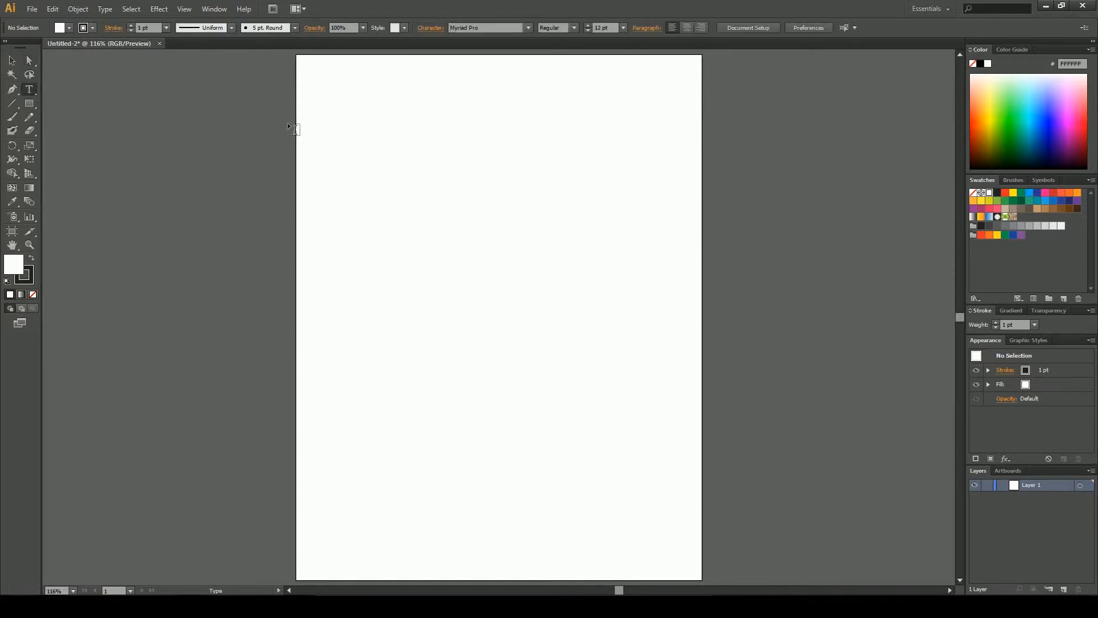
pyautogui.click(428, 153)
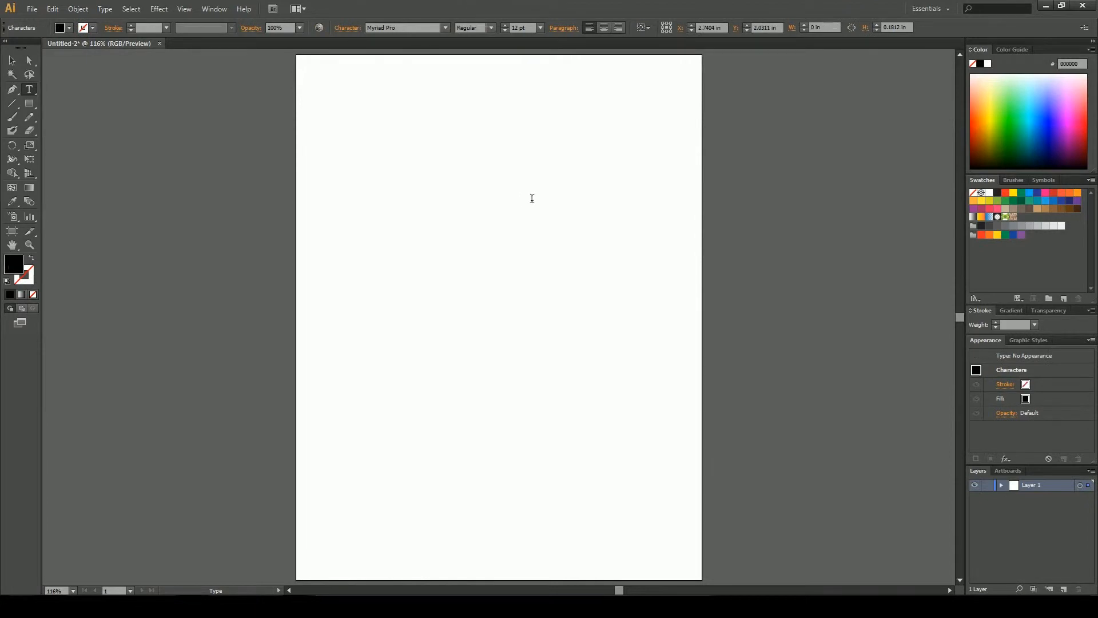
pyautogui.write('ASDasd')
pyautogui.click(11, 62)
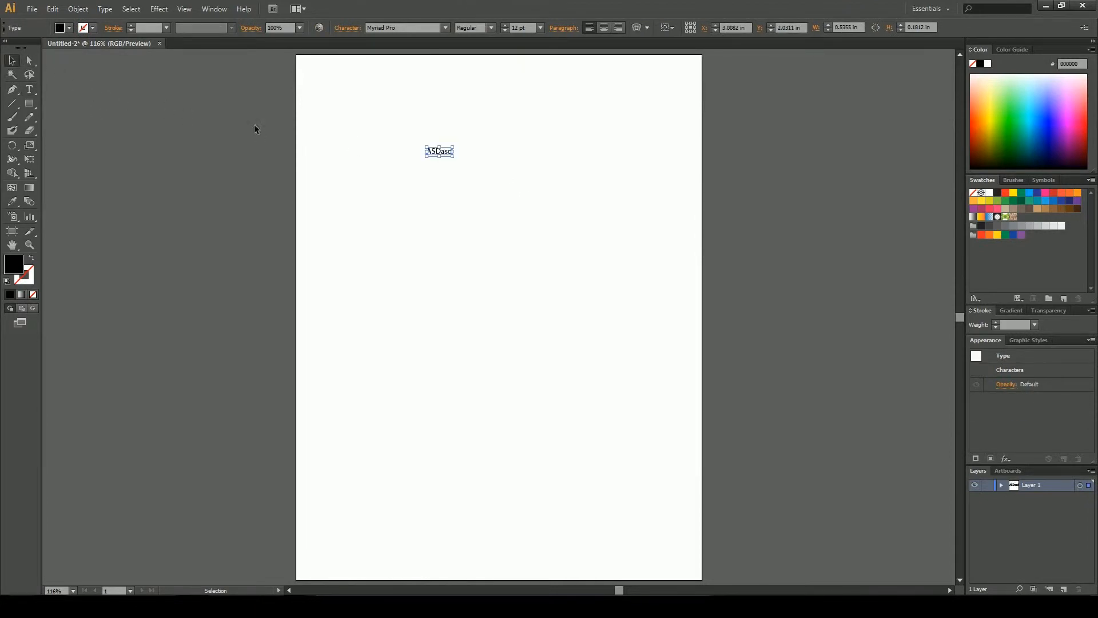
# Scale the ASDasd text up by its bounding box and cycle through the paragraph alignments, ending left-aligned
pyautogui.moveTo(452, 155); pyautogui.dragTo(566, 260)
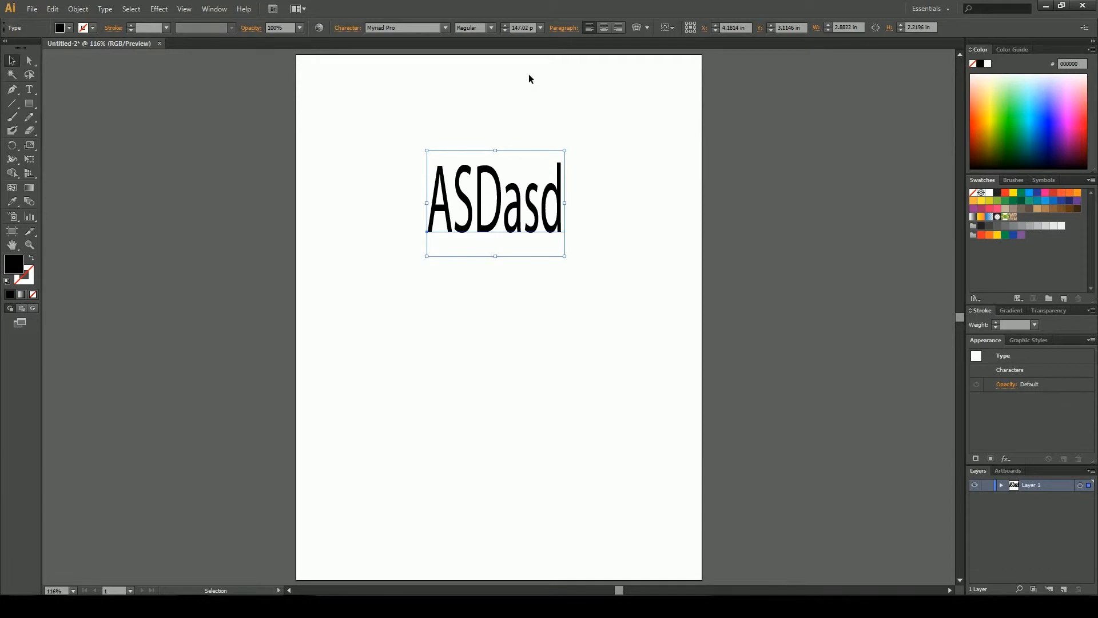
pyautogui.click(603, 27)
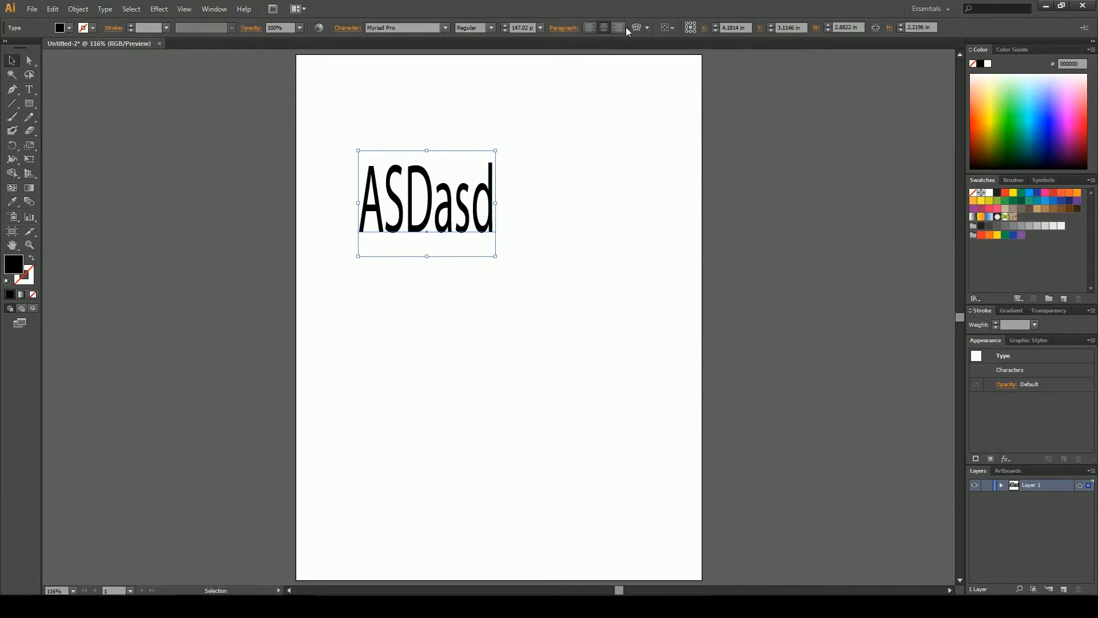
pyautogui.click(614, 28)
pyautogui.click(589, 28)
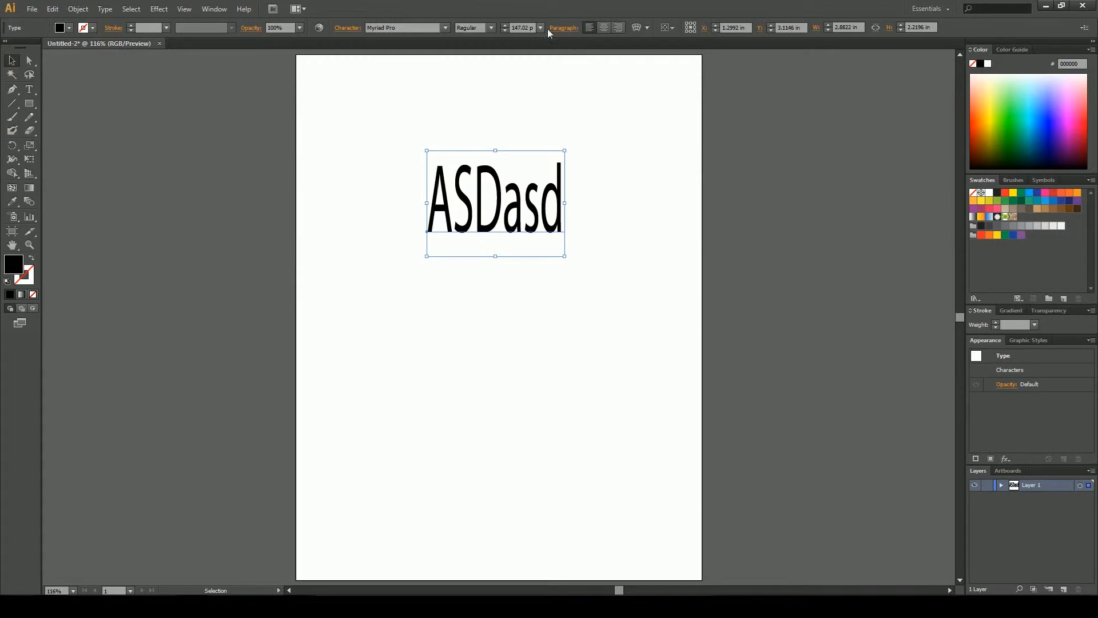
pyautogui.click(540, 27)
pyautogui.click(541, 27)
pyautogui.click(491, 28)
pyautogui.click(490, 28)
pyautogui.click(445, 28)
pyautogui.click(446, 27)
# Stretch the text wider and flatter by its corner handle, then delete it
pyautogui.moveTo(565, 256); pyautogui.dragTo(658, 198)
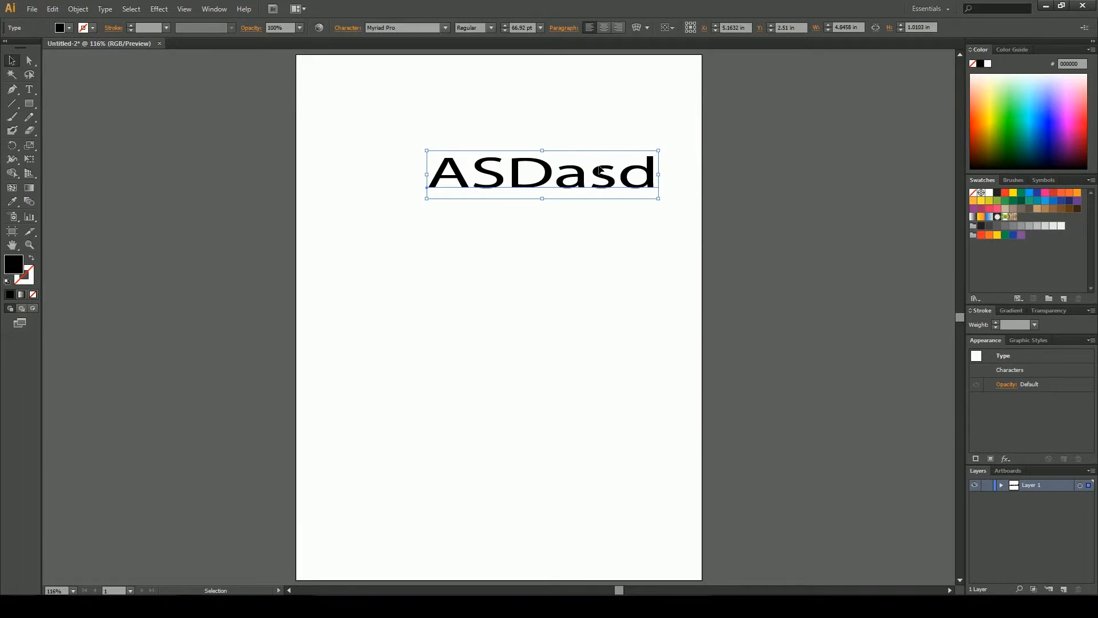
pyautogui.press('Delete')
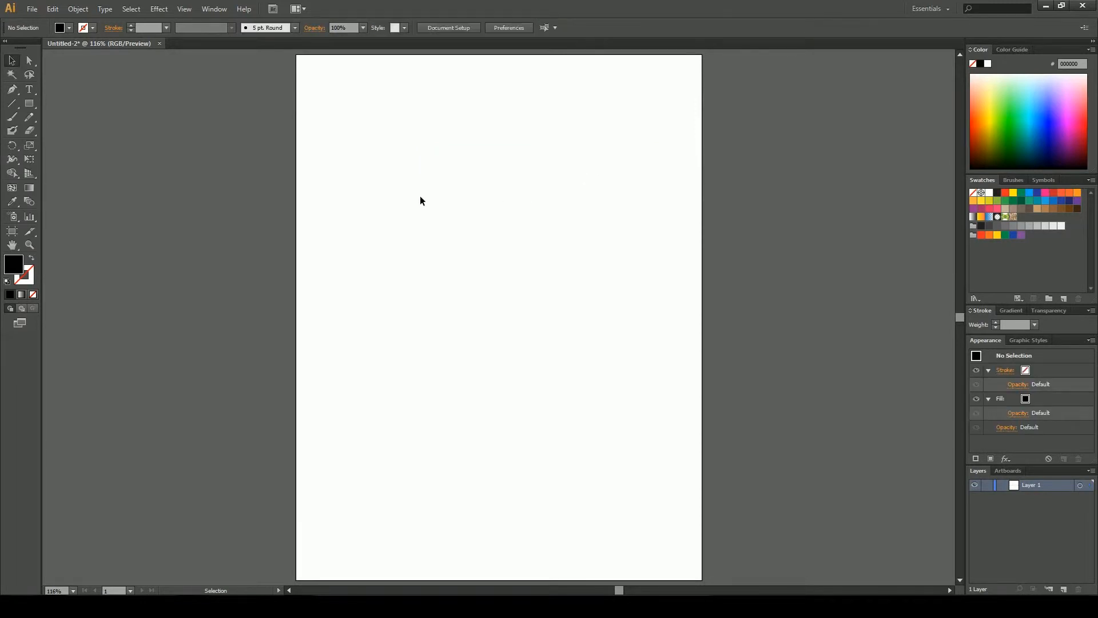
pyautogui.click(14, 106)
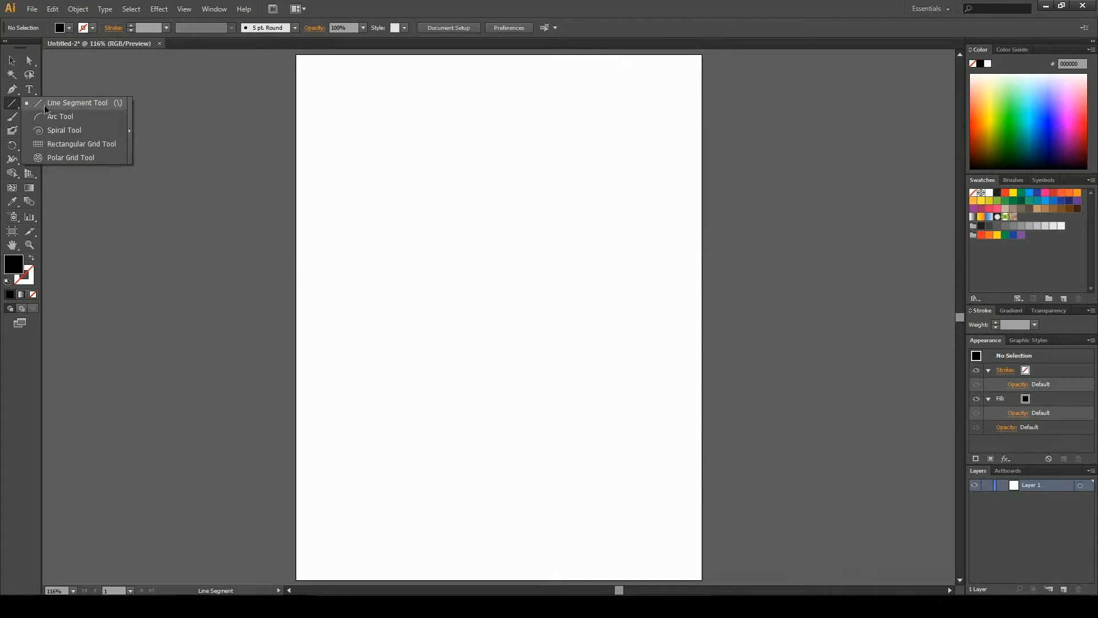
pyautogui.click(11, 106)
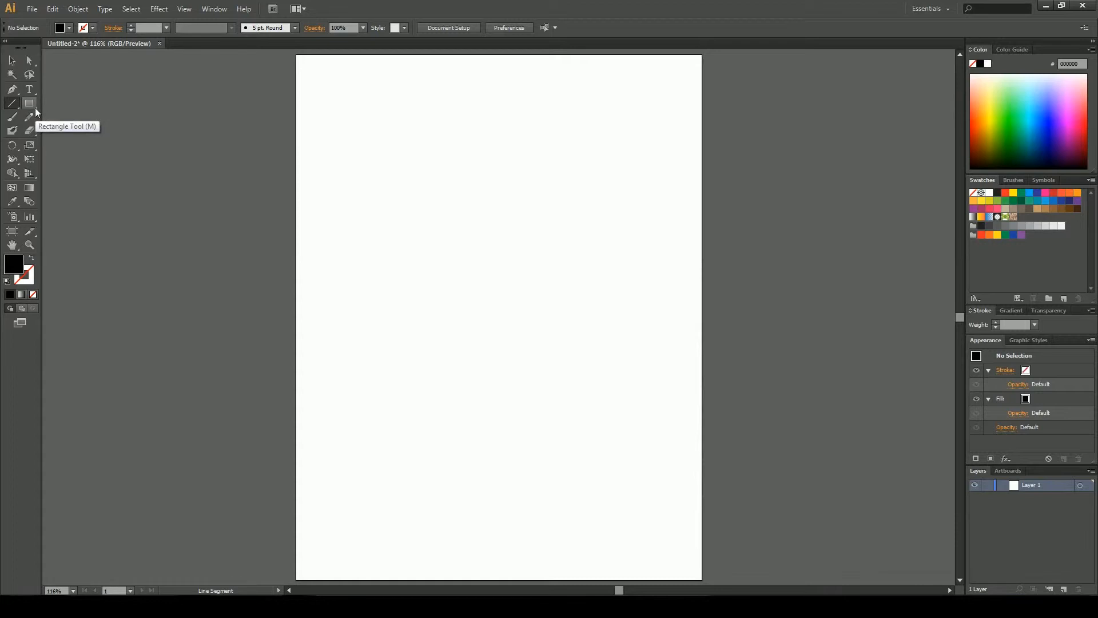
pyautogui.click(9, 105)
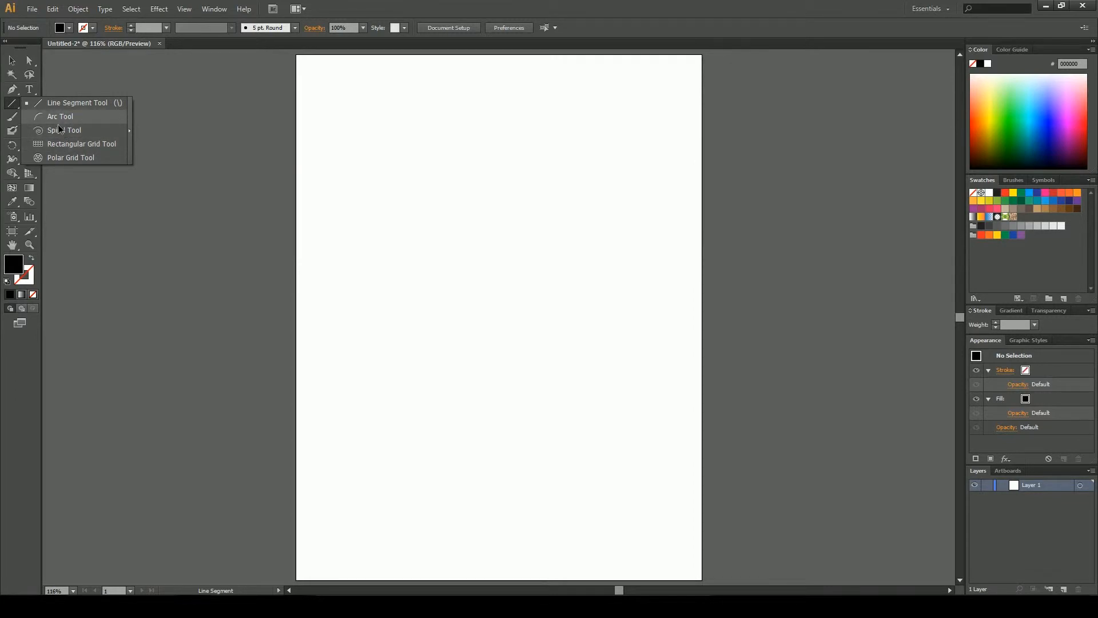
pyautogui.click(33, 88)
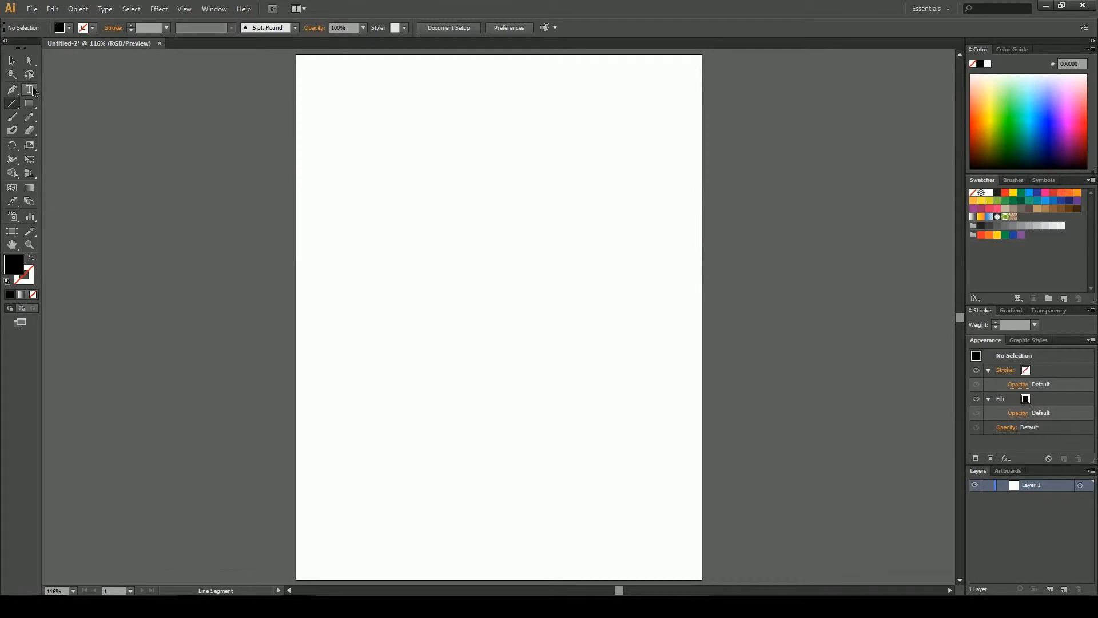
pyautogui.click(32, 90)
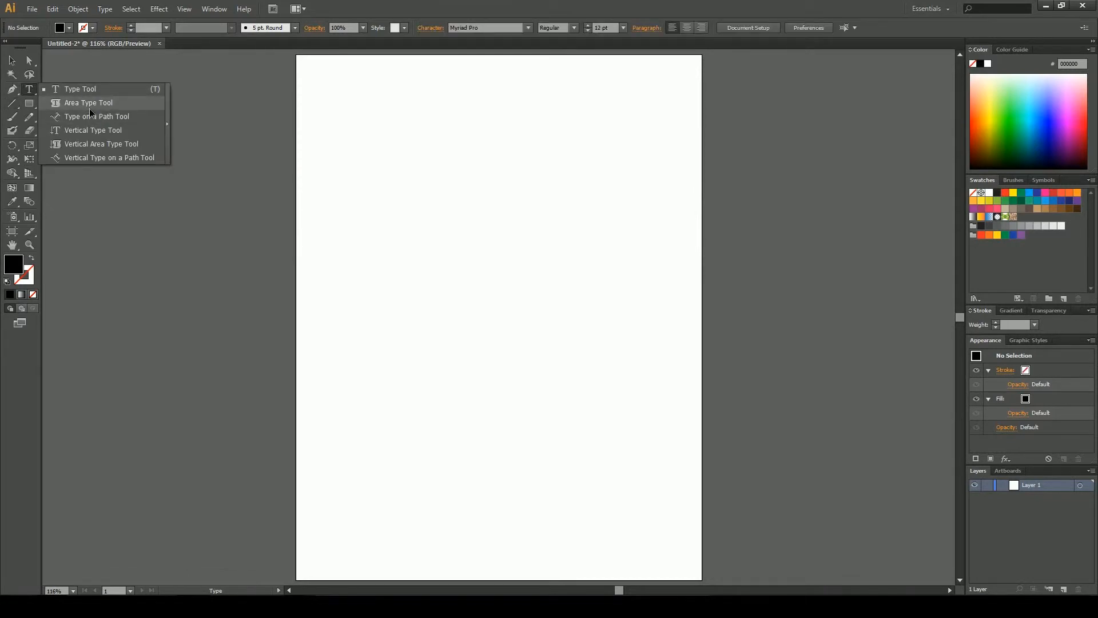
pyautogui.click(13, 90)
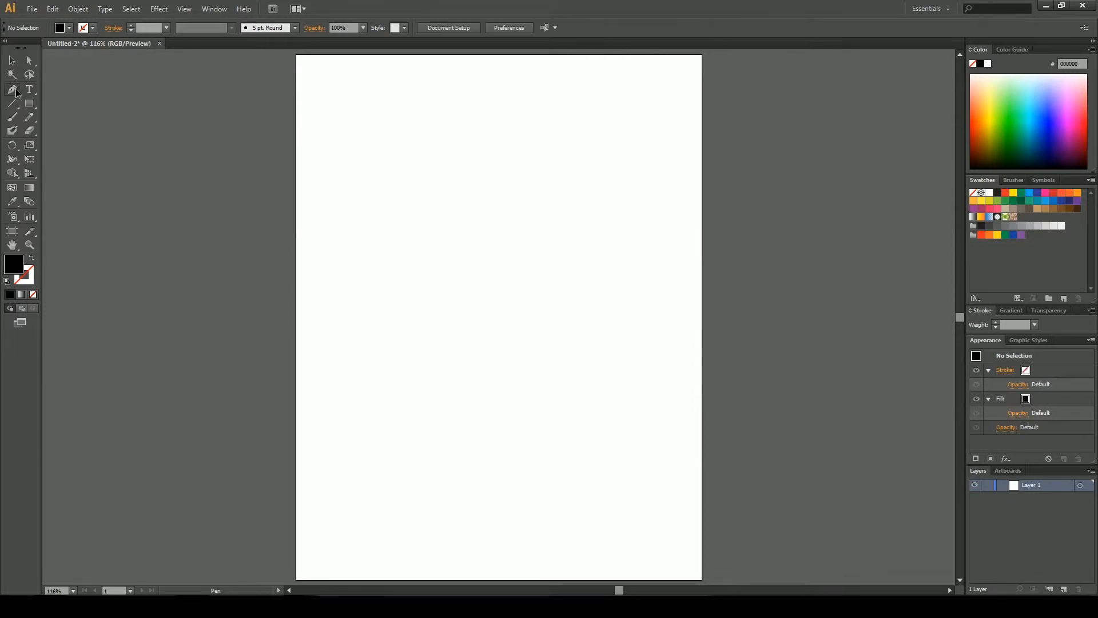
pyautogui.click(16, 92)
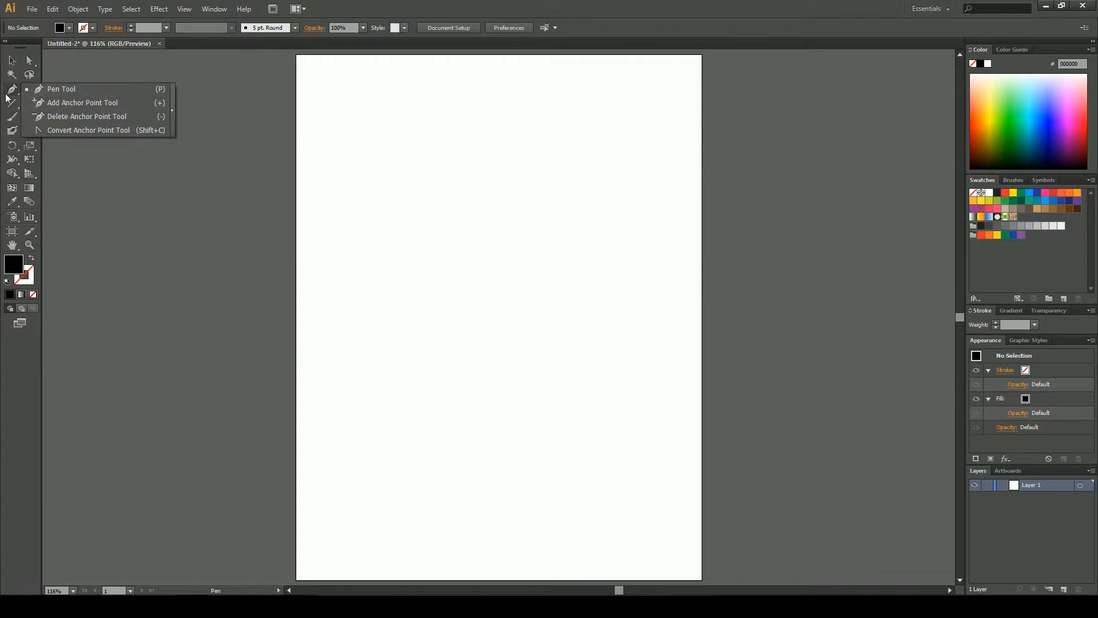
pyautogui.click(77, 63)
# Draw two crossing line segments with the Line Segment tool near the top of the artboard
pyautogui.click(12, 103)
pyautogui.moveTo(401, 122); pyautogui.dragTo(522, 218)
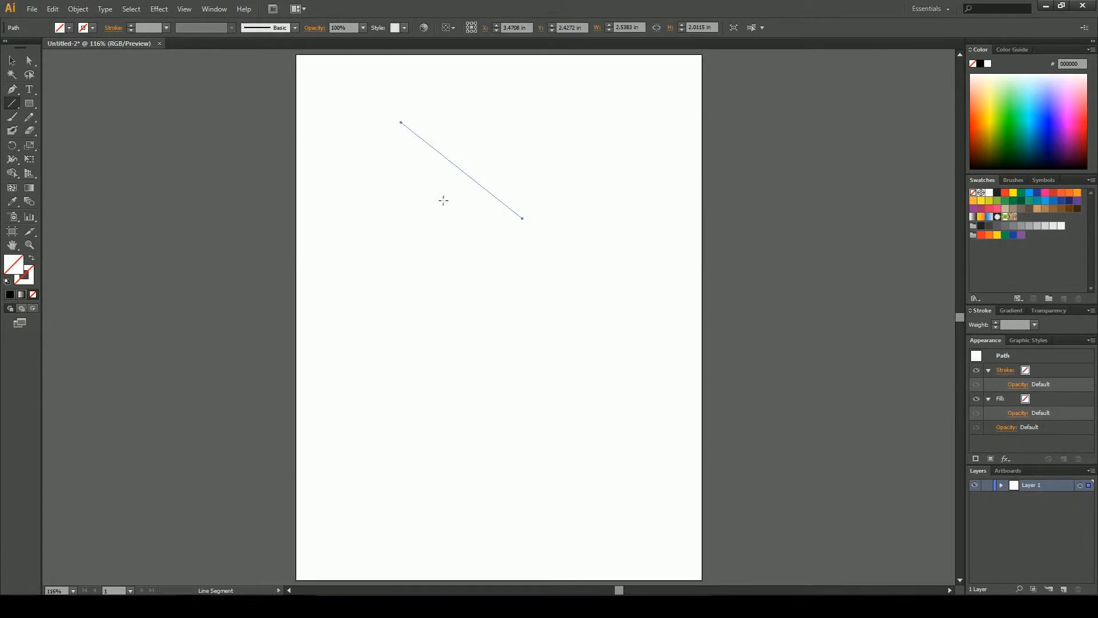
pyautogui.moveTo(402, 220); pyautogui.dragTo(531, 153)
# Select both lines and give them a black stroke
pyautogui.press('v')
pyautogui.moveTo(336, 97); pyautogui.dragTo(544, 213)
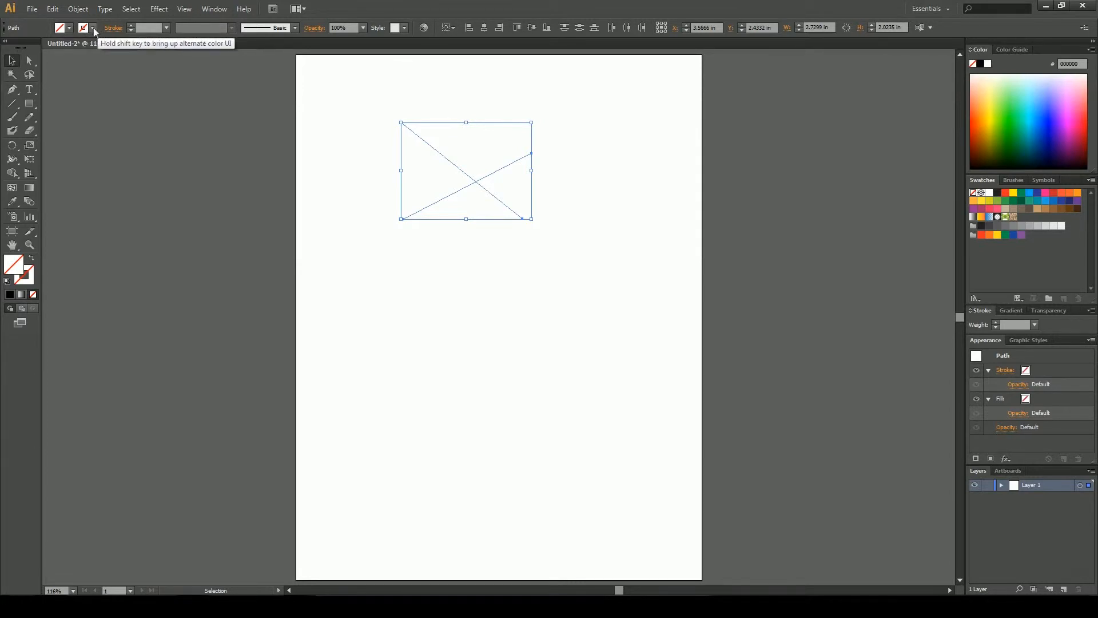
pyautogui.click(93, 28)
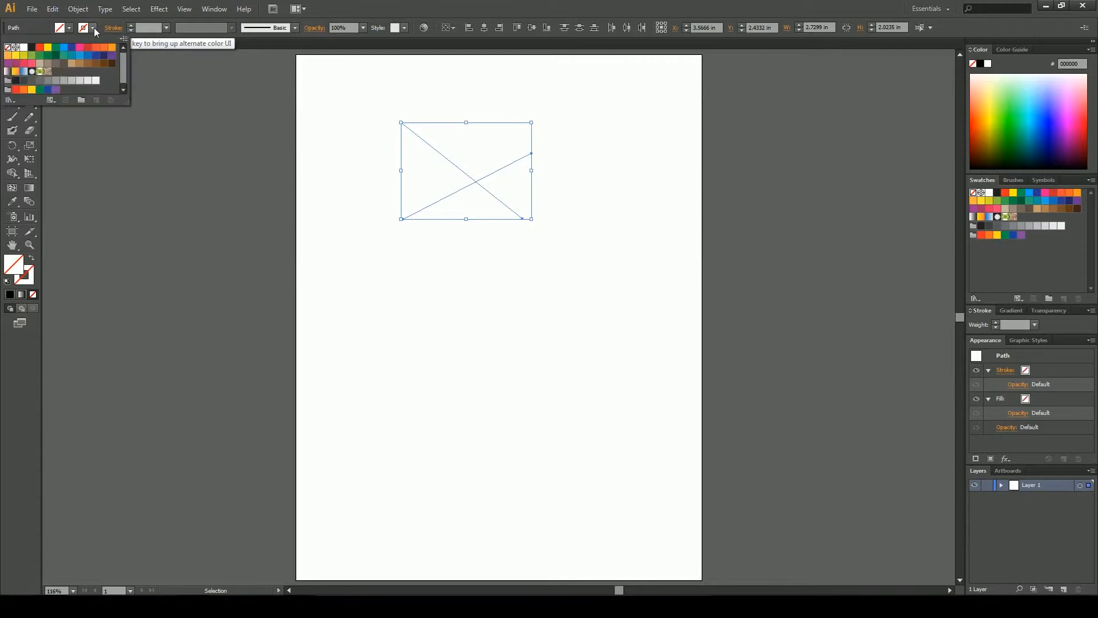
pyautogui.click(32, 47)
pyautogui.click(402, 247)
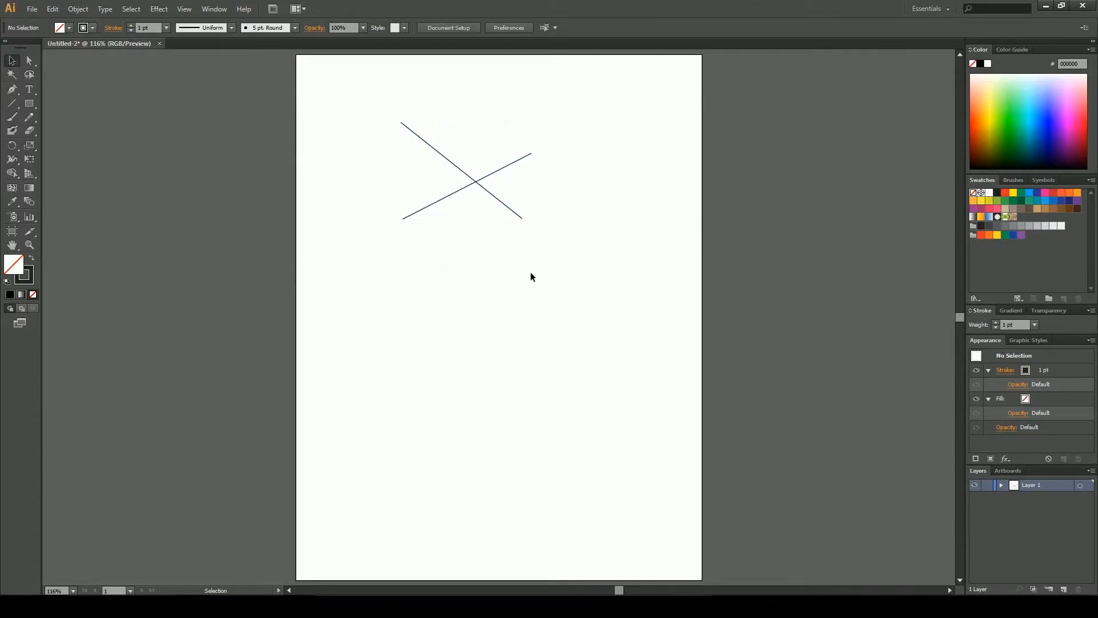
# Extend the rising line with the Pen tool by adding a point straight below its upper end
pyautogui.moveTo(567, 259); pyautogui.dragTo(406, 152)
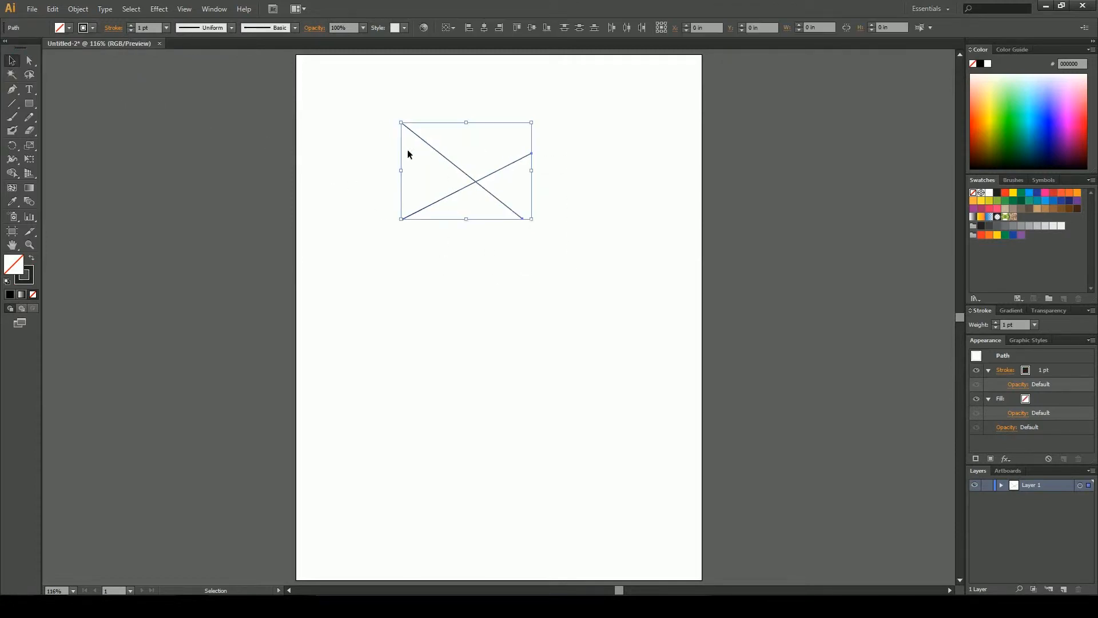
pyautogui.click(348, 201)
pyautogui.press('p')
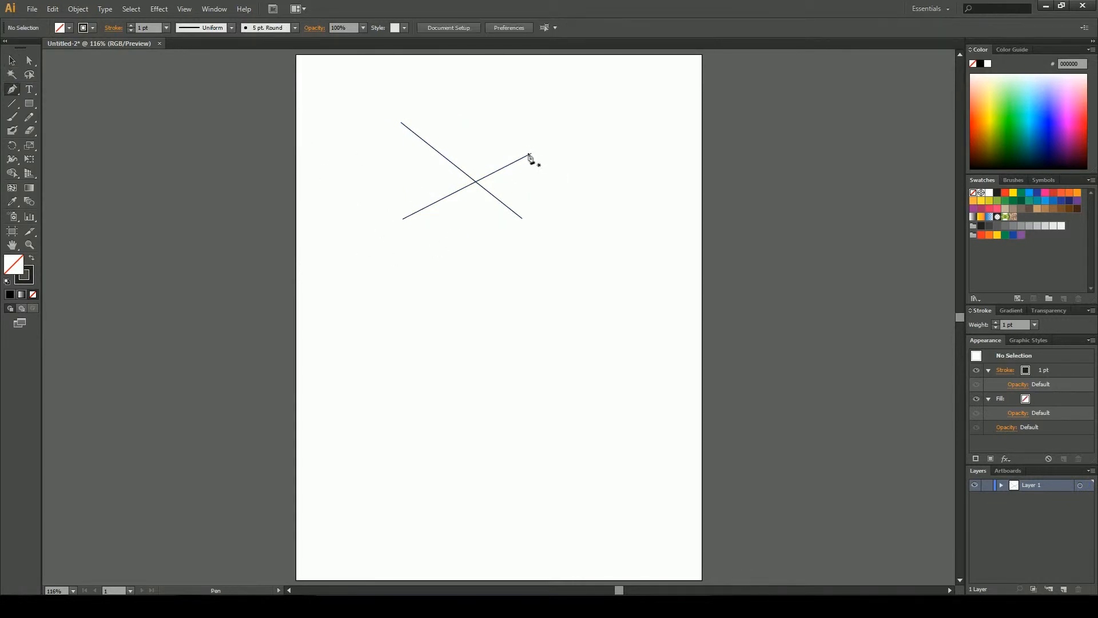
pyautogui.click(531, 154)
pyautogui.click(534, 209)
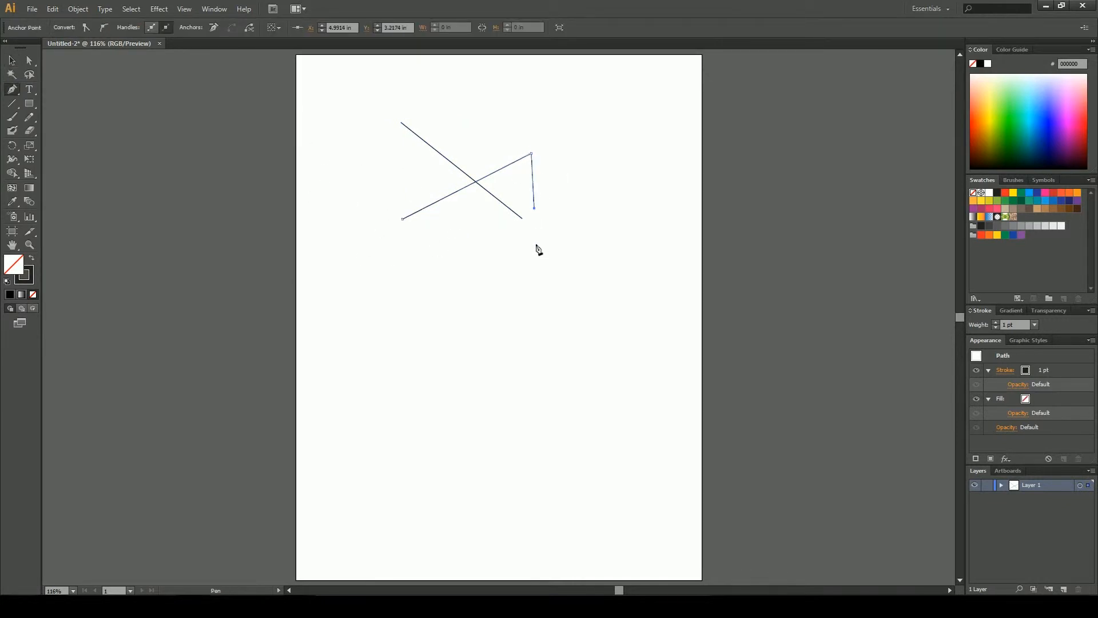
pyautogui.press('v')
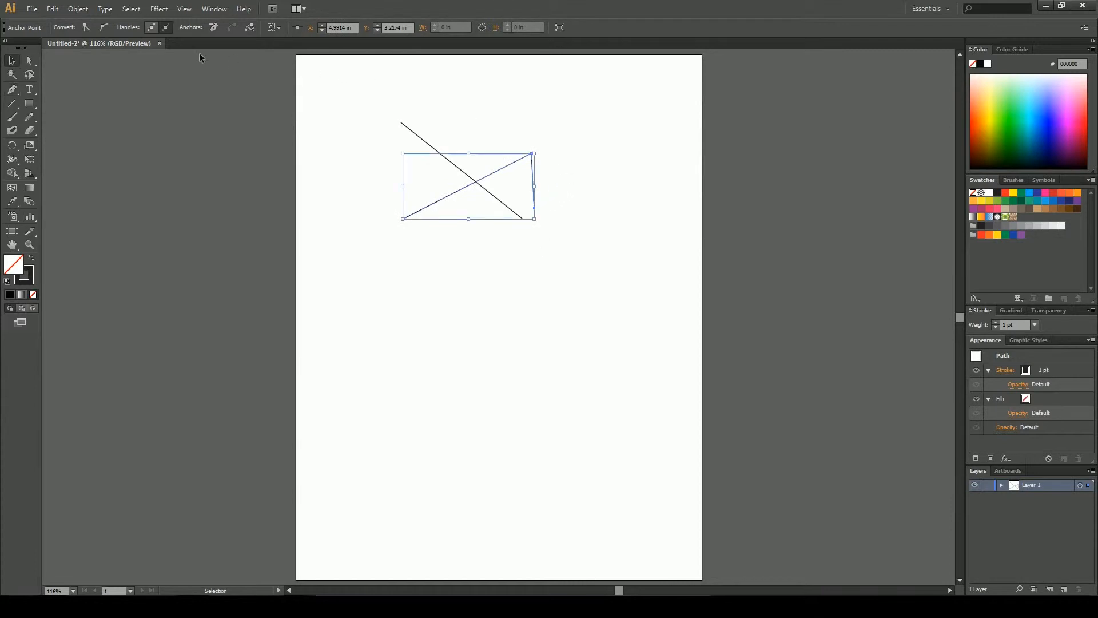
# Select the extended path and fill it with black
pyautogui.click(262, 120)
pyautogui.click(441, 202)
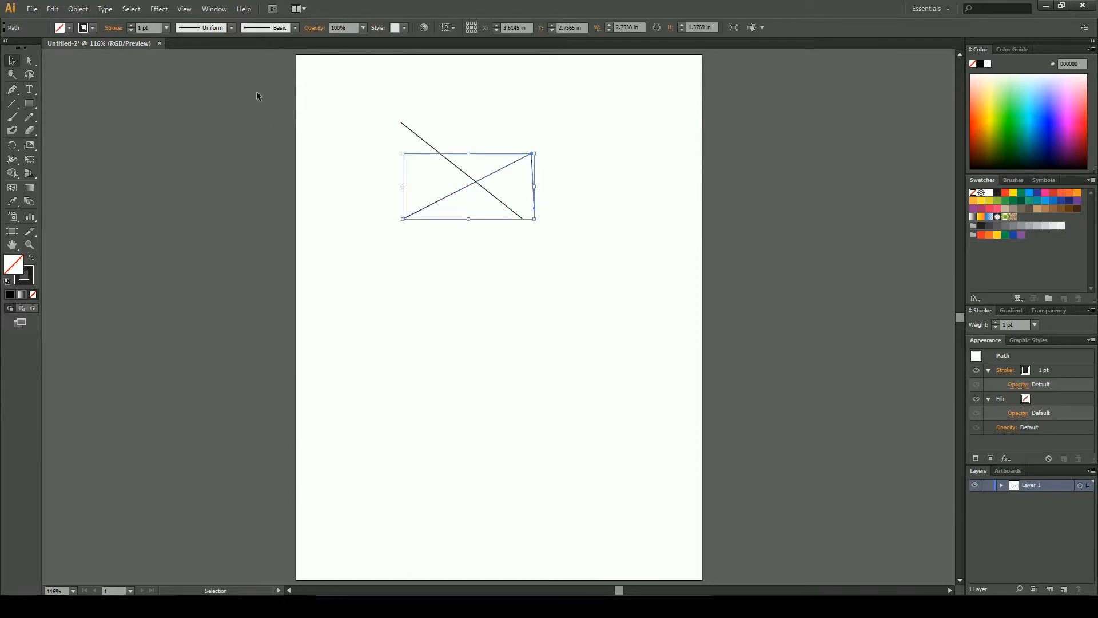
pyautogui.click(61, 27)
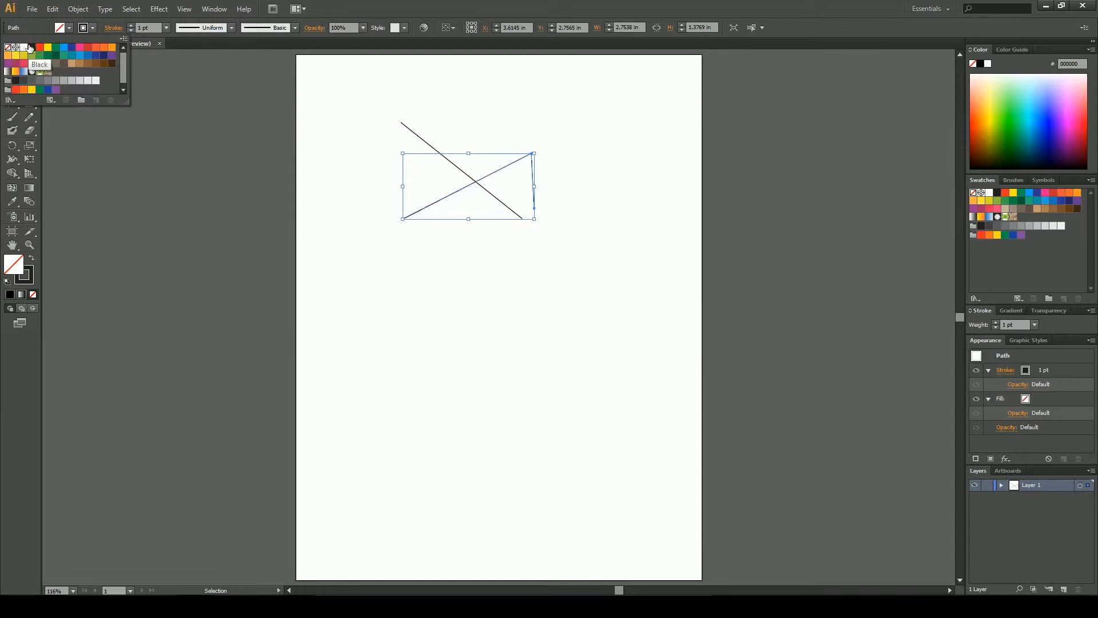
pyautogui.click(32, 47)
pyautogui.click(344, 208)
pyautogui.click(344, 208)
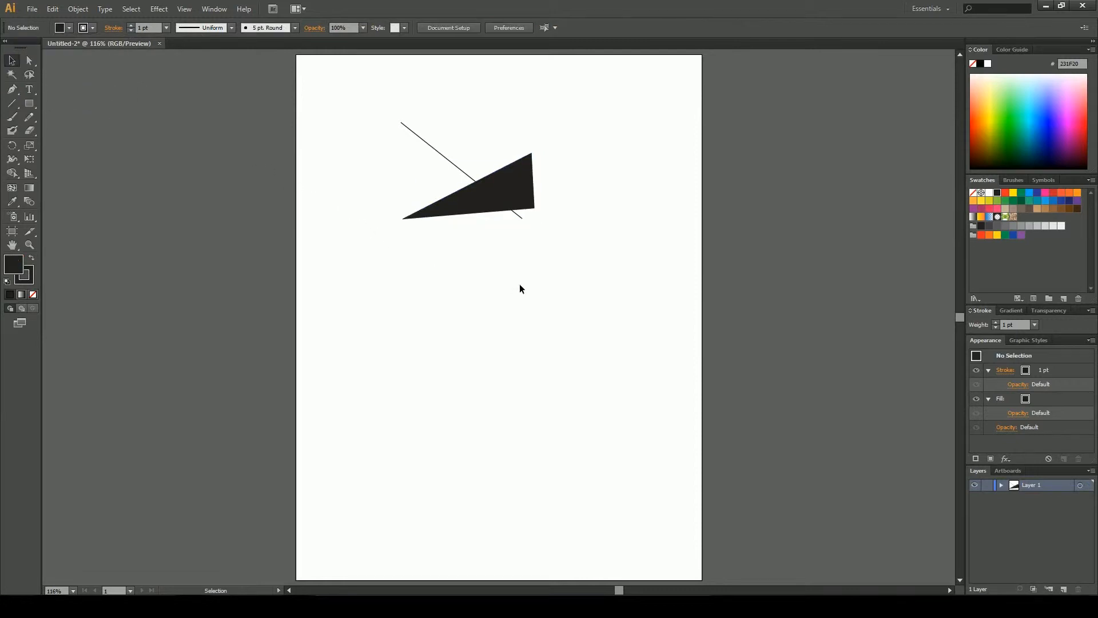
# Delete the lines and filled shape, and paint a wavy curve across the artboard's top with the Paintbrush tool
pyautogui.moveTo(571, 255); pyautogui.dragTo(465, 187)
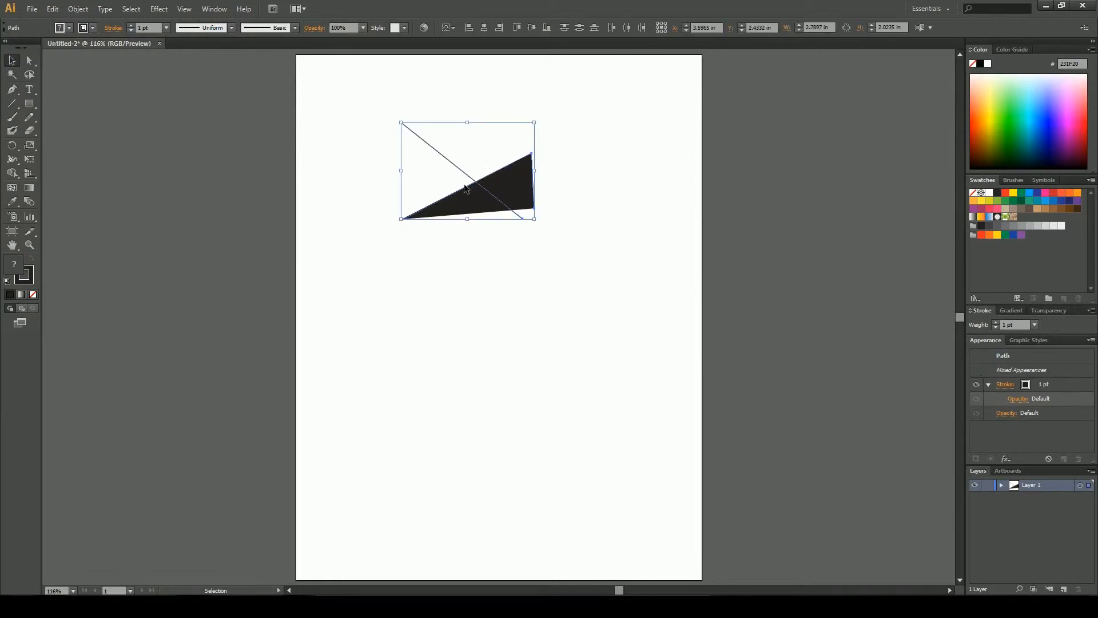
pyautogui.press('Delete')
pyautogui.click(12, 117)
pyautogui.moveTo(376, 174)
pyautogui.mouseDown()
pyautogui.moveTo(416, 131)
pyautogui.moveTo(463, 199)
pyautogui.moveTo(569, 158)
pyautogui.mouseUp()
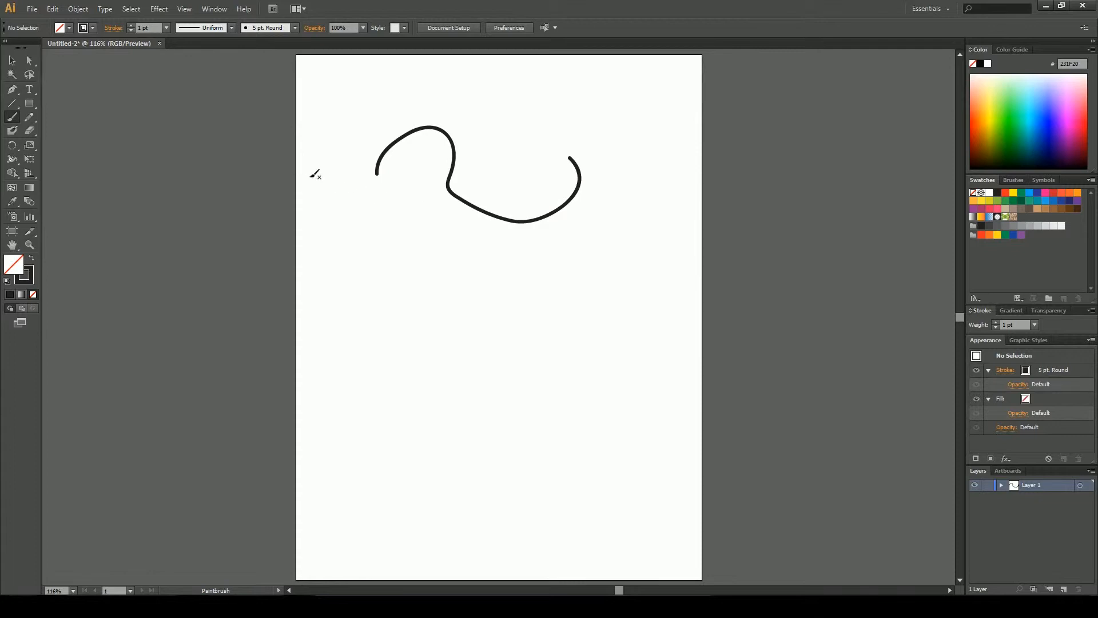
# Lower the Paintbrush tool's Fidelity and Within tolerance sliders in its options and confirm
pyautogui.doubleClick(11, 116)
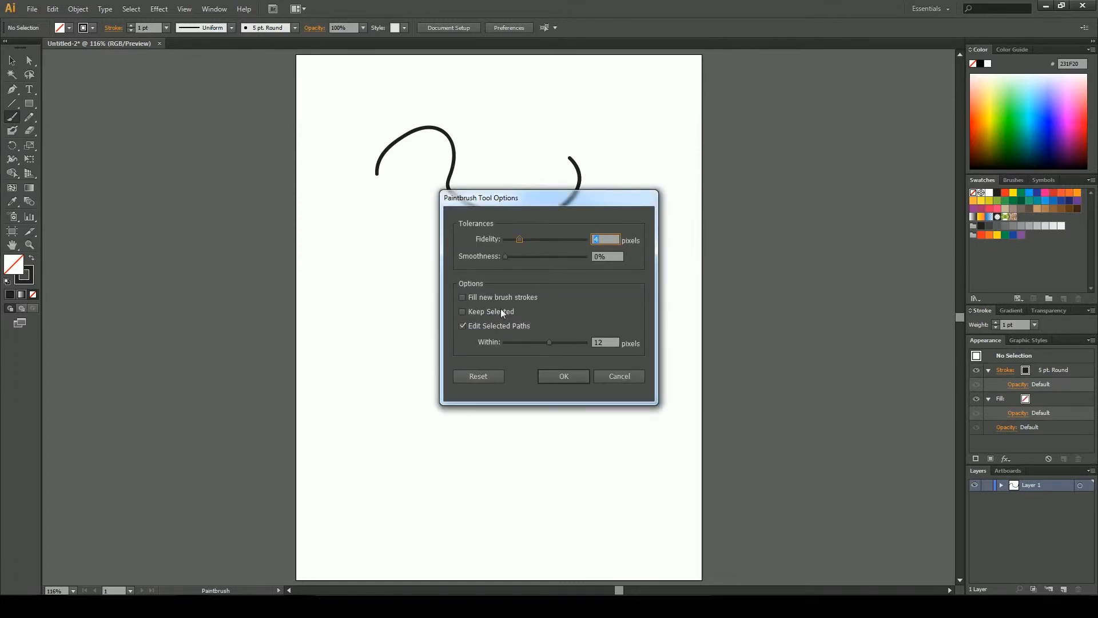
pyautogui.moveTo(519, 240); pyautogui.dragTo(512, 240)
pyautogui.moveTo(550, 339); pyautogui.dragTo(545, 343)
pyautogui.click(563, 375)
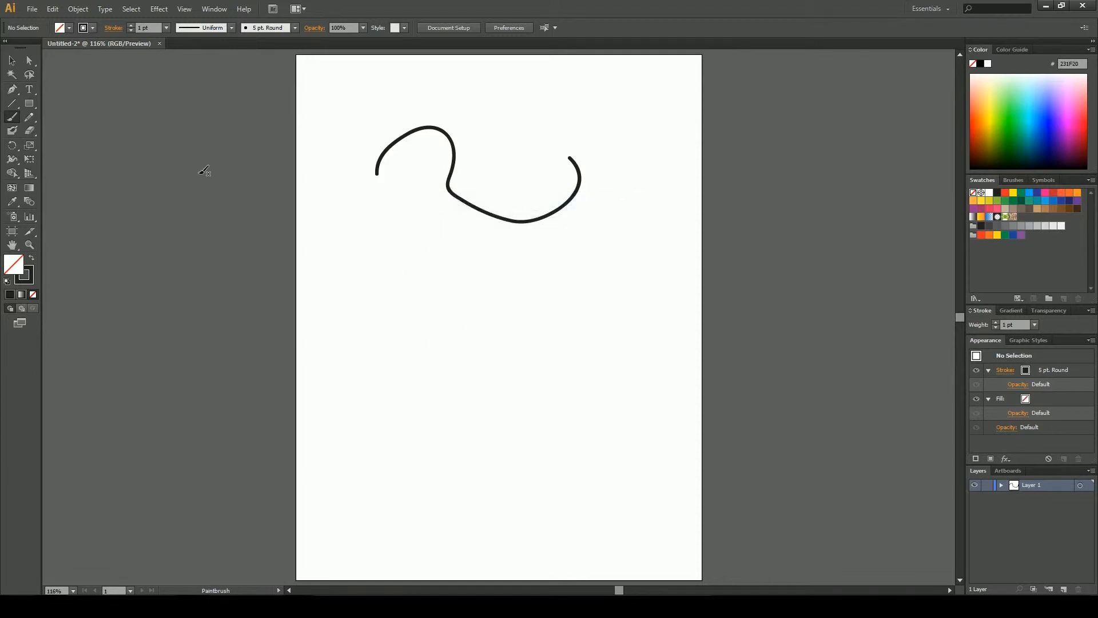
# Accept the Pencil tool options and draw a long looping freehand path in several continued Pencil strokes
pyautogui.click(30, 117)
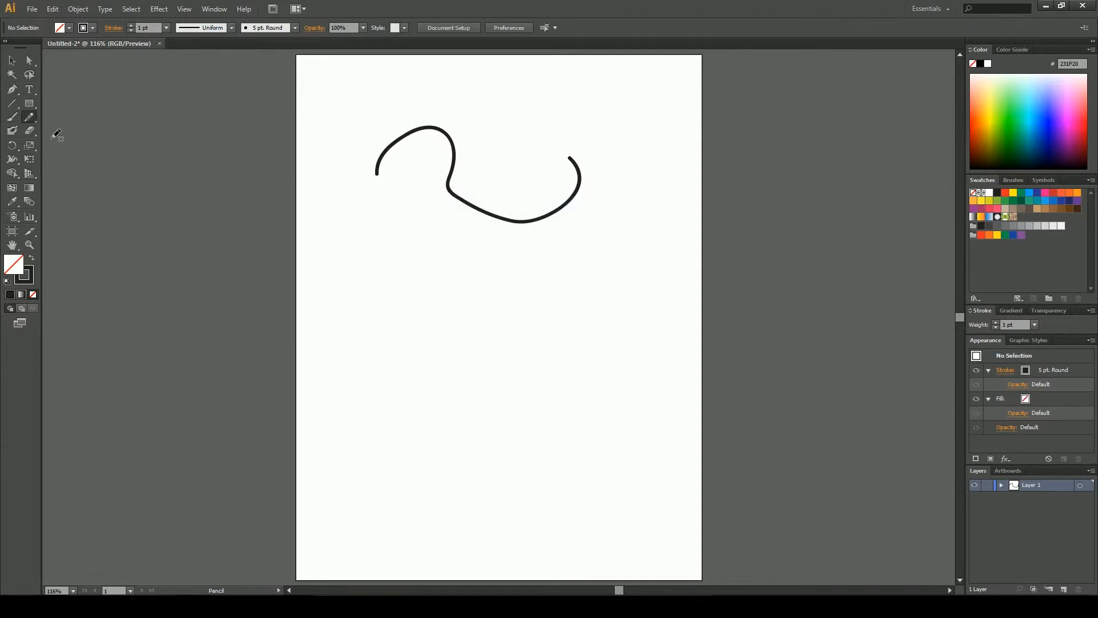
pyautogui.doubleClick(33, 116)
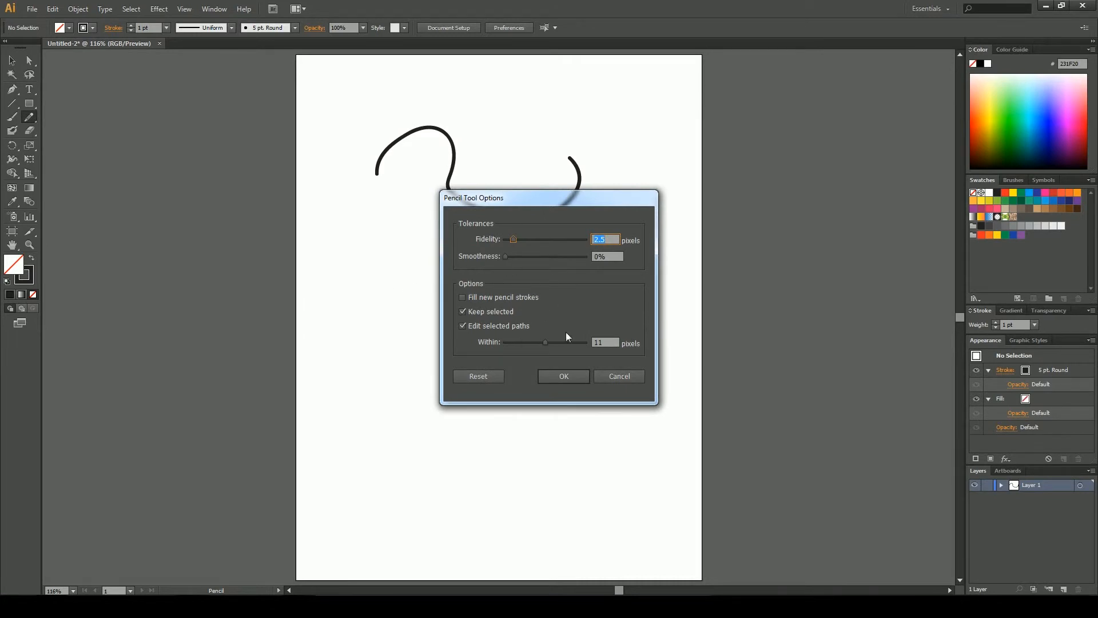
pyautogui.click(563, 376)
pyautogui.moveTo(407, 247)
pyautogui.mouseDown()
pyautogui.moveTo(544, 273)
pyautogui.moveTo(508, 333)
pyautogui.moveTo(509, 430)
pyautogui.mouseUp()
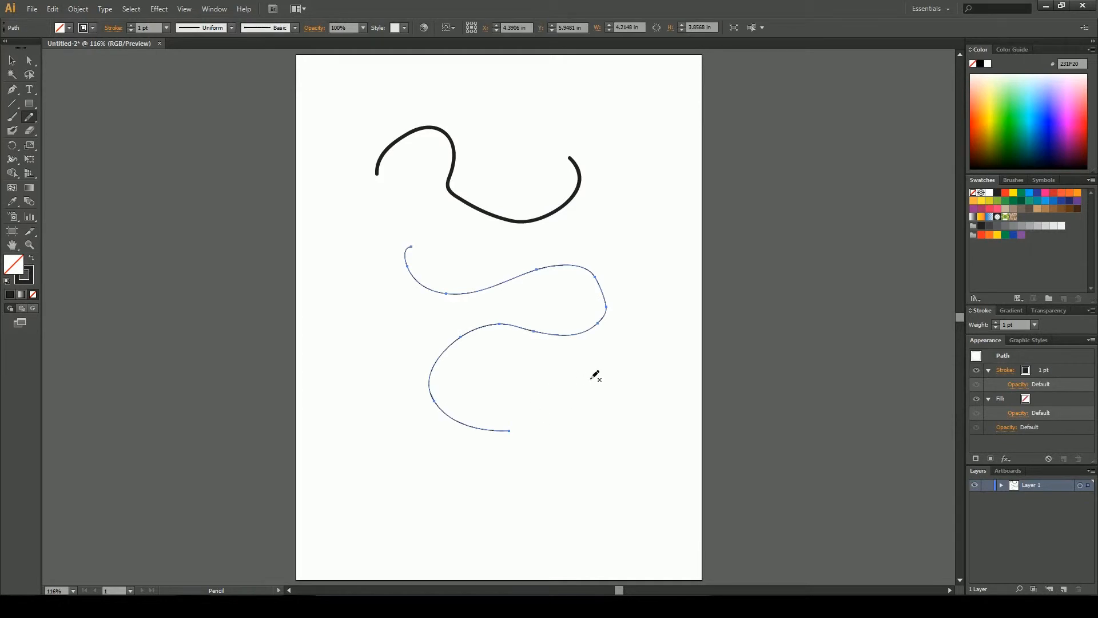
pyautogui.moveTo(519, 430)
pyautogui.mouseDown()
pyautogui.moveTo(495, 358)
pyautogui.moveTo(543, 279)
pyautogui.mouseUp()
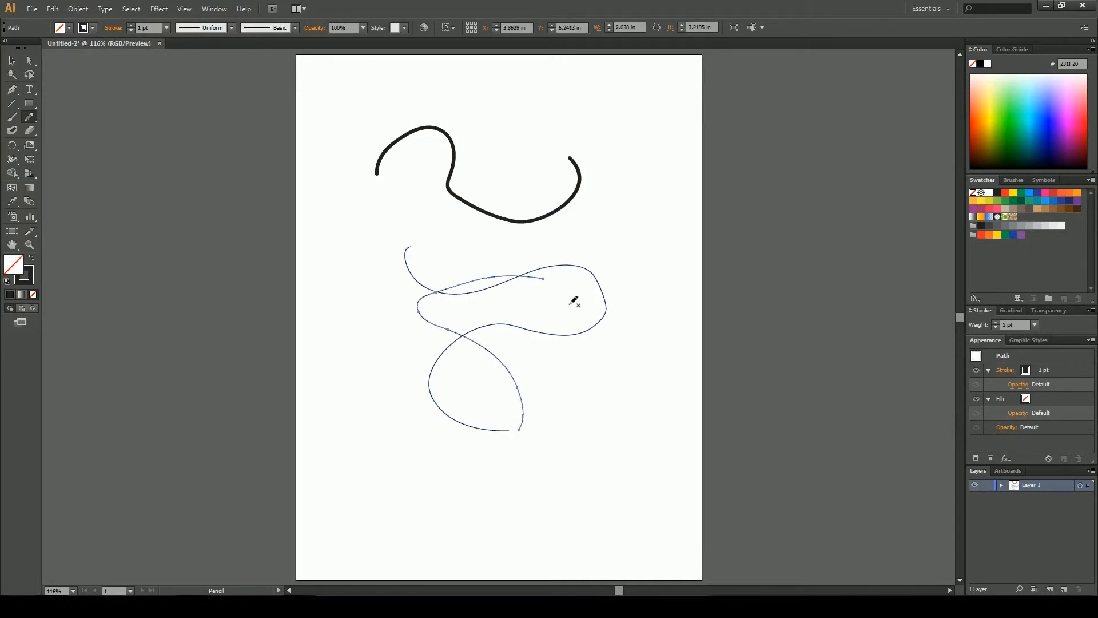
pyautogui.moveTo(549, 281)
pyautogui.mouseDown()
pyautogui.moveTo(554, 223)
pyautogui.moveTo(357, 180)
pyautogui.mouseUp()
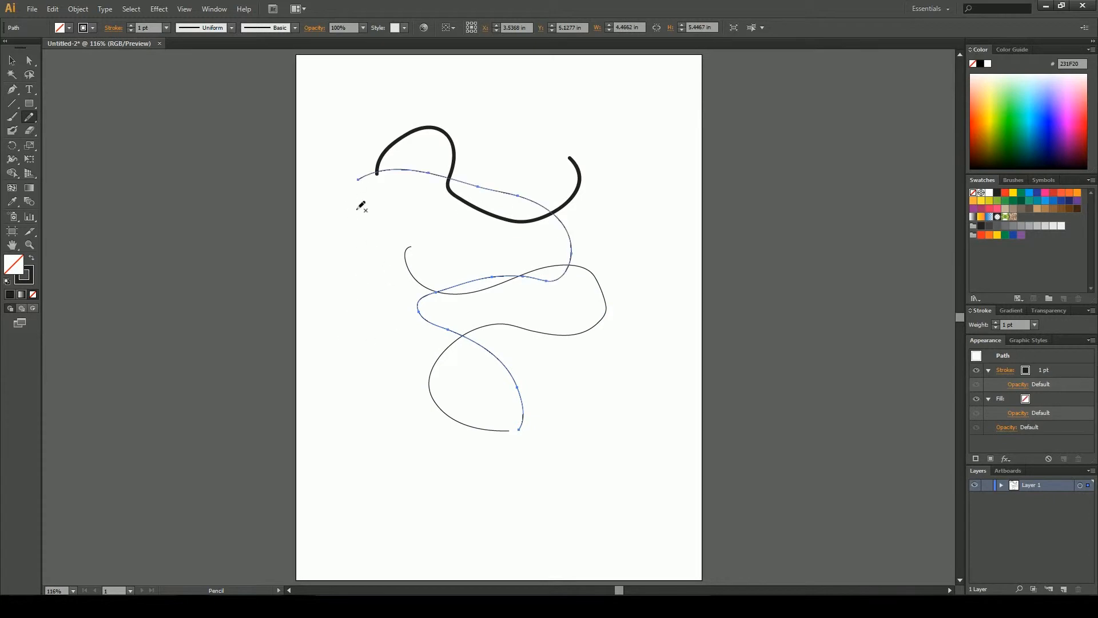
pyautogui.moveTo(359, 182); pyautogui.dragTo(315, 390)
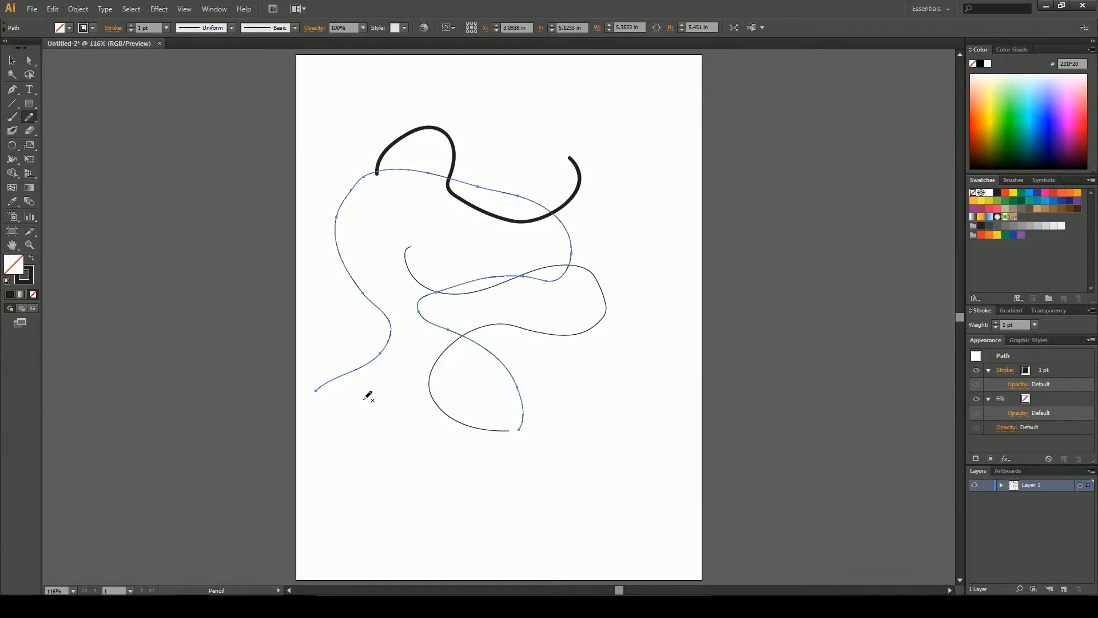
# Select everything on the artboard and delete it
pyautogui.press('v')
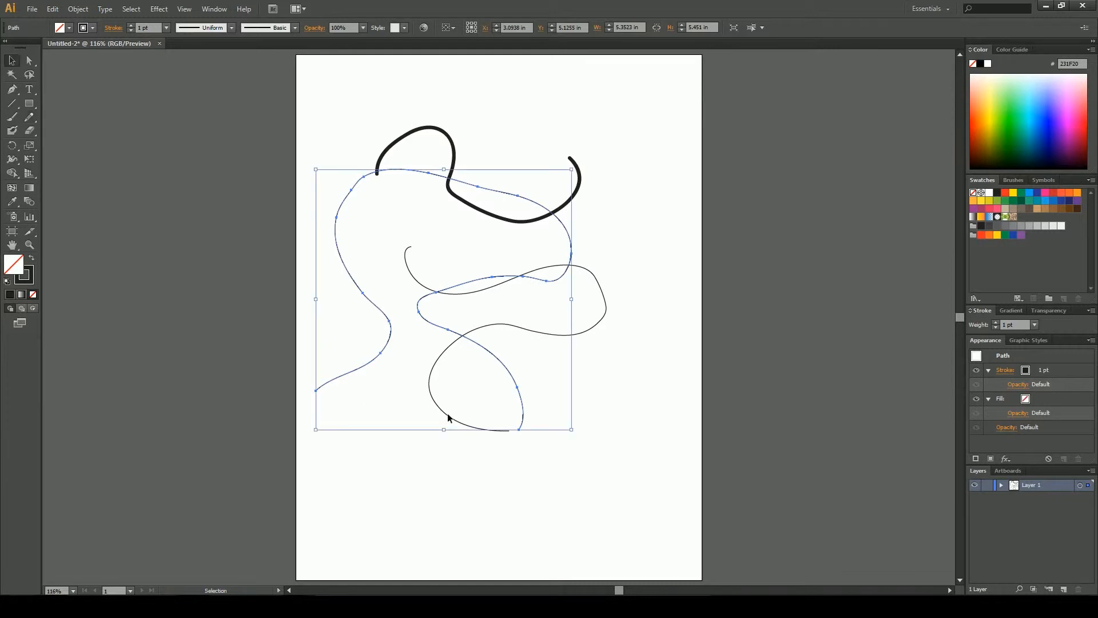
pyautogui.hotkey('ctrl', 'a')
pyautogui.press('Delete')
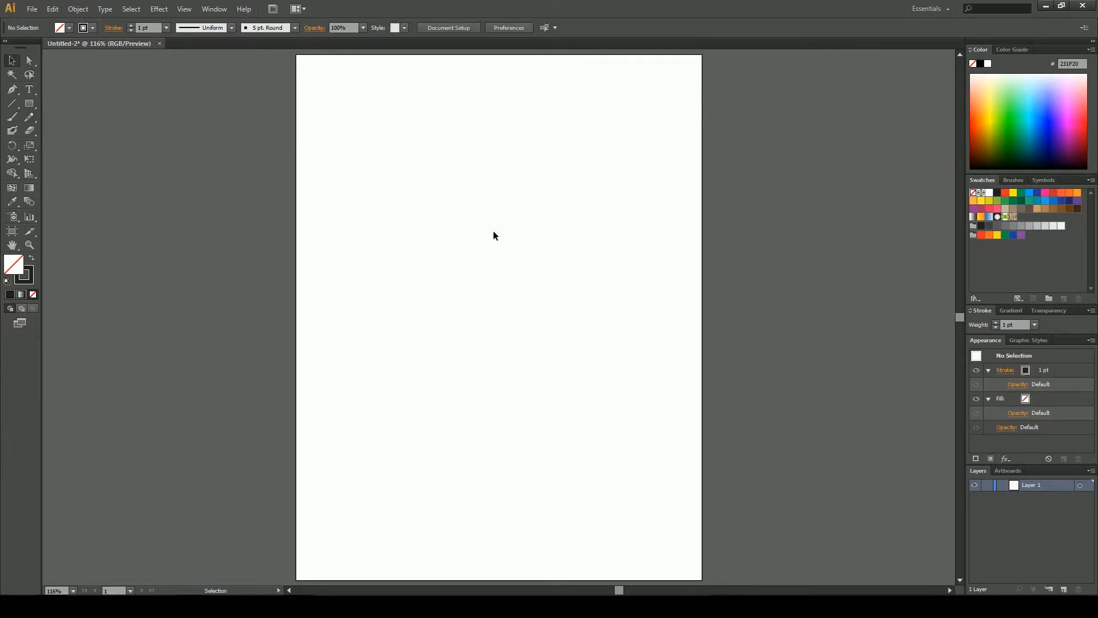
# Paint a looping stroke and a second short crossing stroke with the Blob Brush tool
pyautogui.click(12, 130)
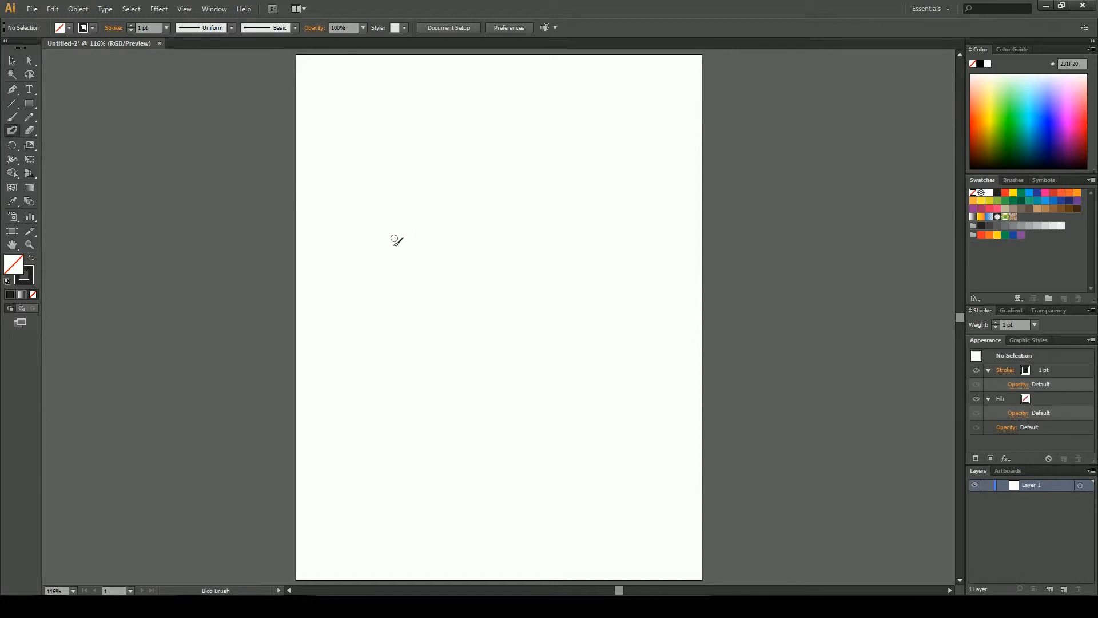
pyautogui.moveTo(383, 189)
pyautogui.mouseDown()
pyautogui.moveTo(503, 179)
pyautogui.moveTo(466, 342)
pyautogui.mouseUp()
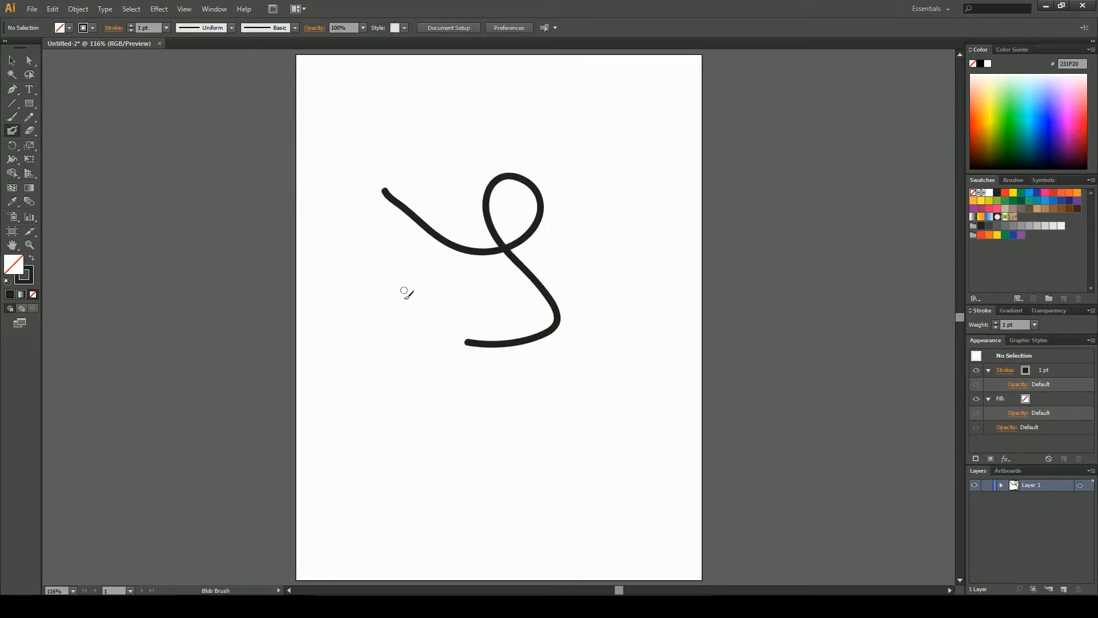
pyautogui.moveTo(407, 270); pyautogui.dragTo(393, 160)
# Move an anchor point of the blob shape's top-left end upward with the Direct Selection tool
pyautogui.press('v')
pyautogui.click(452, 245)
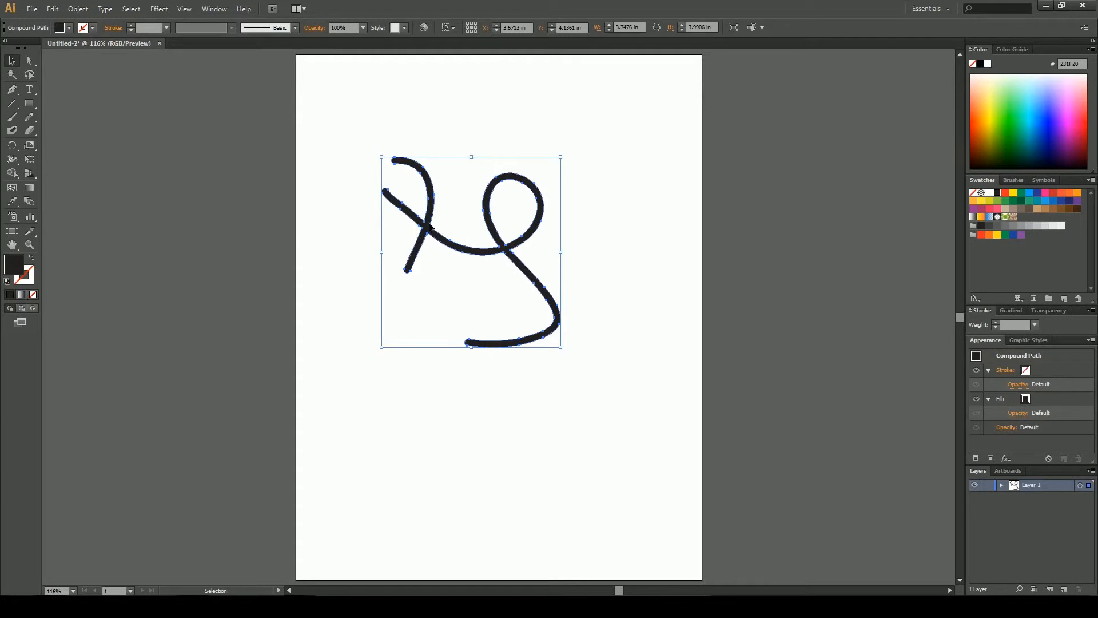
pyautogui.press('a')
pyautogui.moveTo(405, 208); pyautogui.dragTo(379, 141)
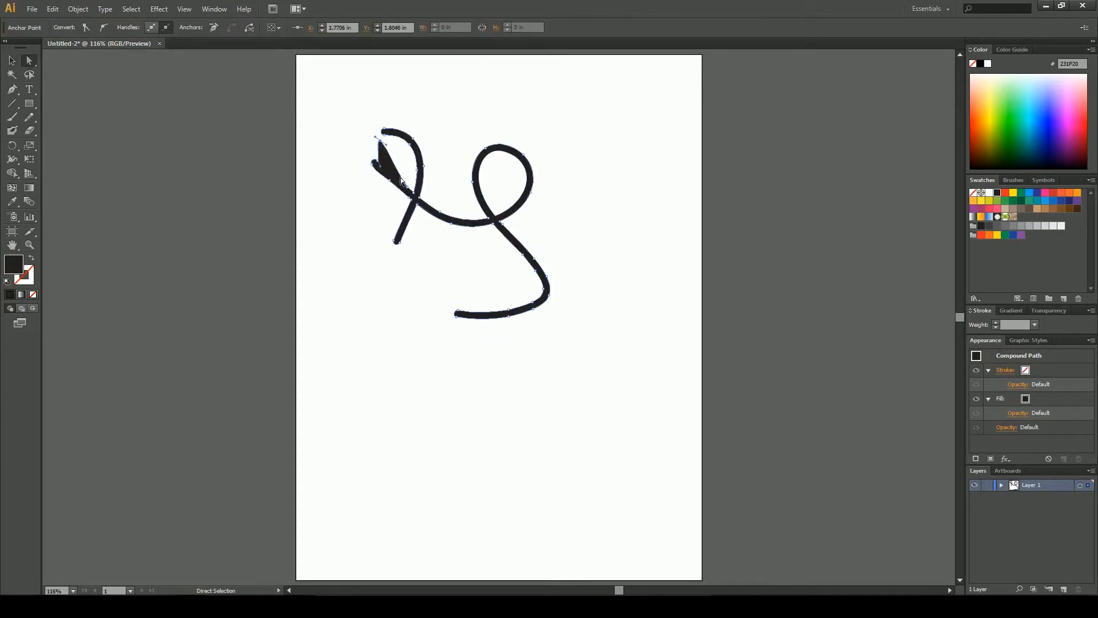
pyautogui.click(439, 151)
pyautogui.press('v')
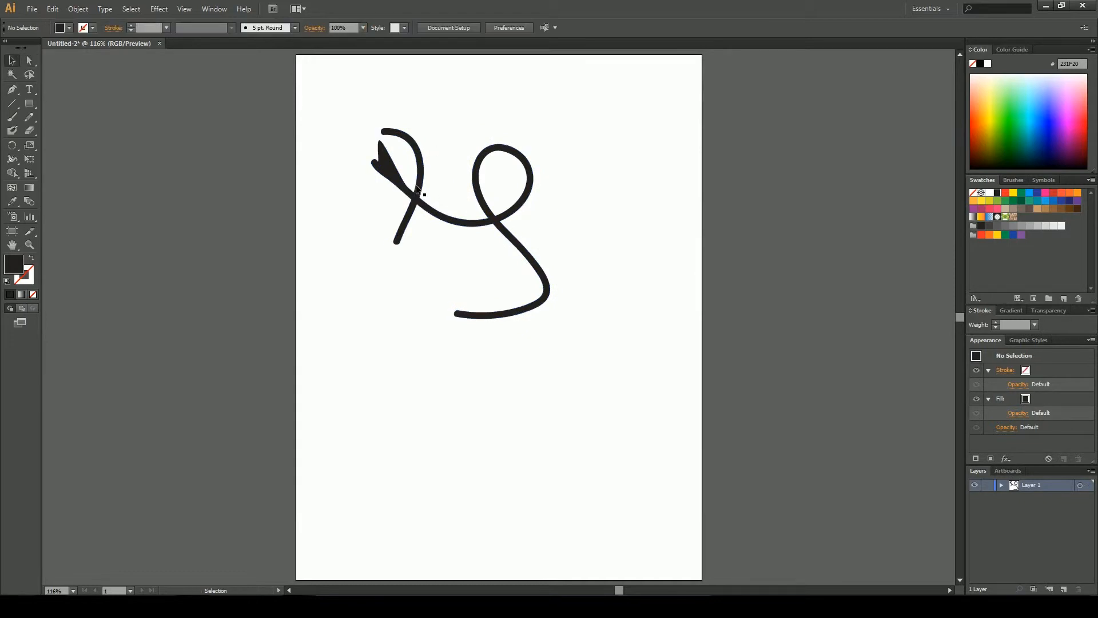
# Paint a curved Paintbrush stroke left of the blob shape and select it
pyautogui.click(12, 117)
pyautogui.moveTo(340, 214); pyautogui.dragTo(416, 363)
pyautogui.press('v')
pyautogui.click(415, 295)
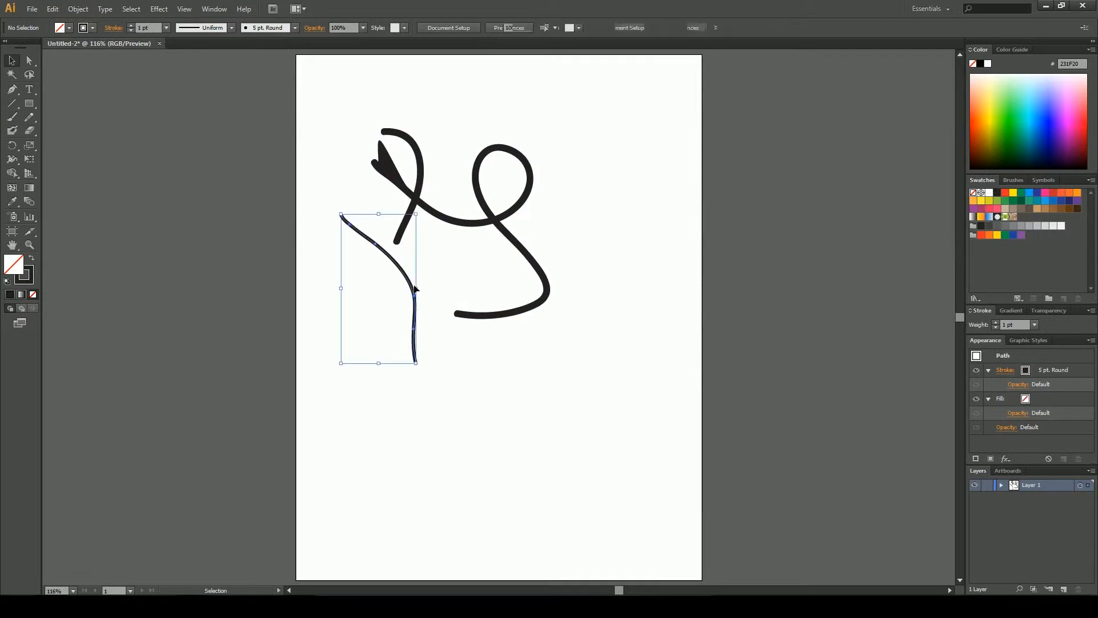
# Select the blob shape and the brush stroke together and delete them
pyautogui.click(415, 201)
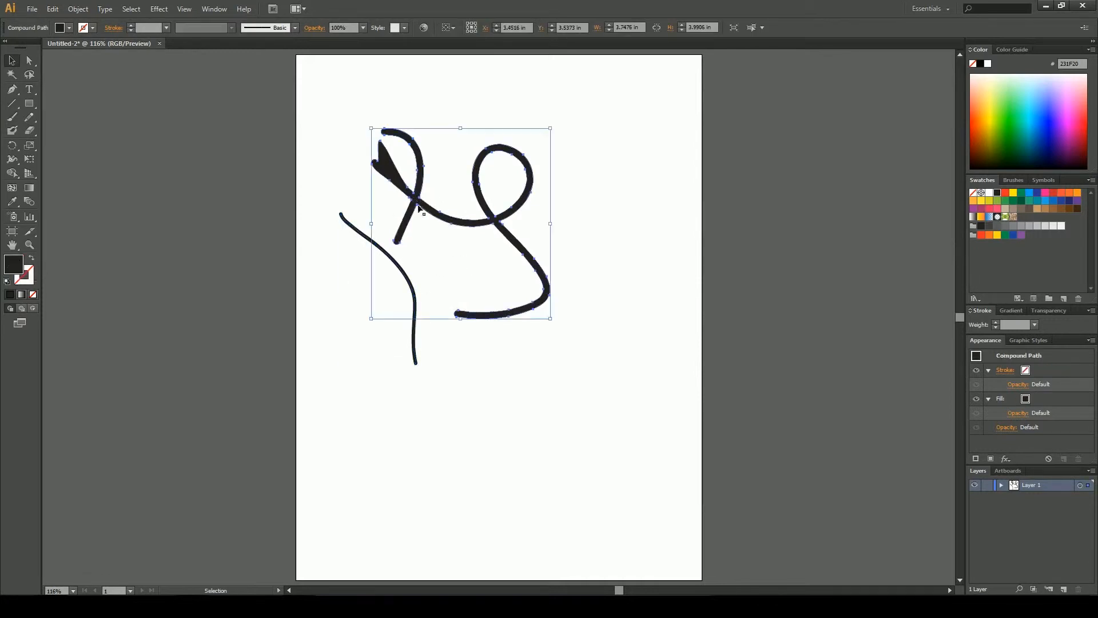
pyautogui.click(390, 261)
pyautogui.click(436, 252)
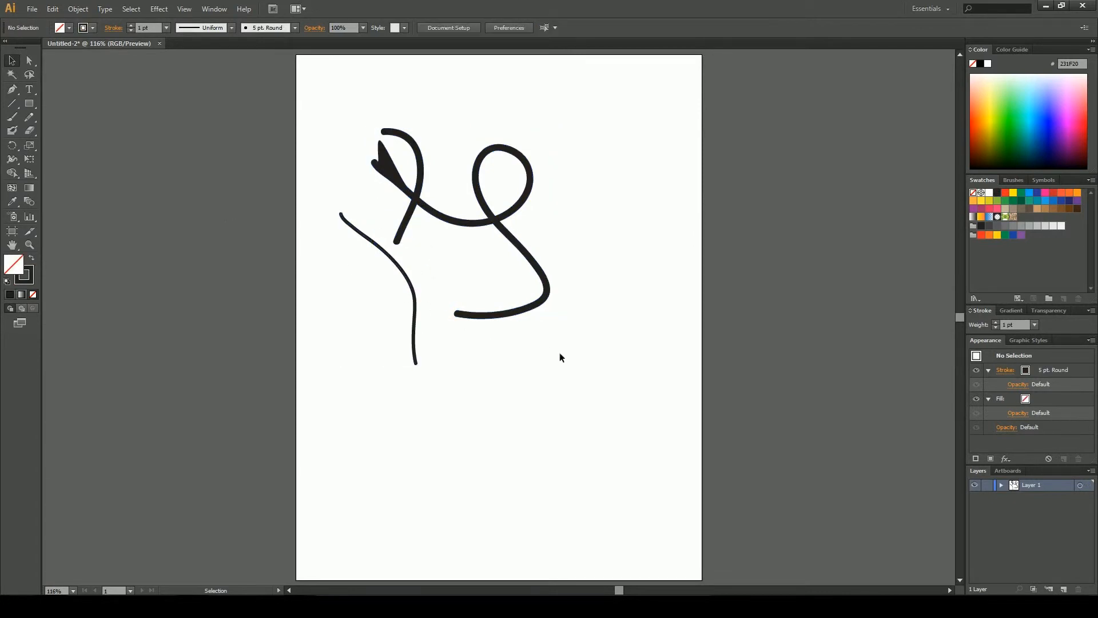
pyautogui.moveTo(544, 348); pyautogui.dragTo(383, 222)
pyautogui.press('Delete')
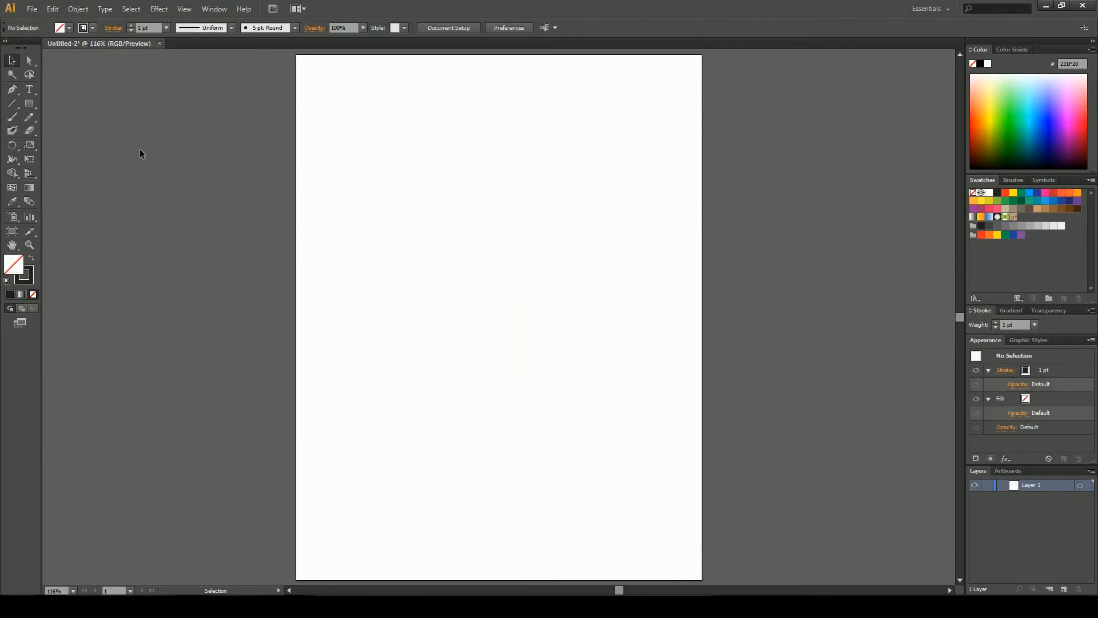
# Paint a large looping stroke across the upper artboard with the Blob Brush tool
pyautogui.click(30, 130)
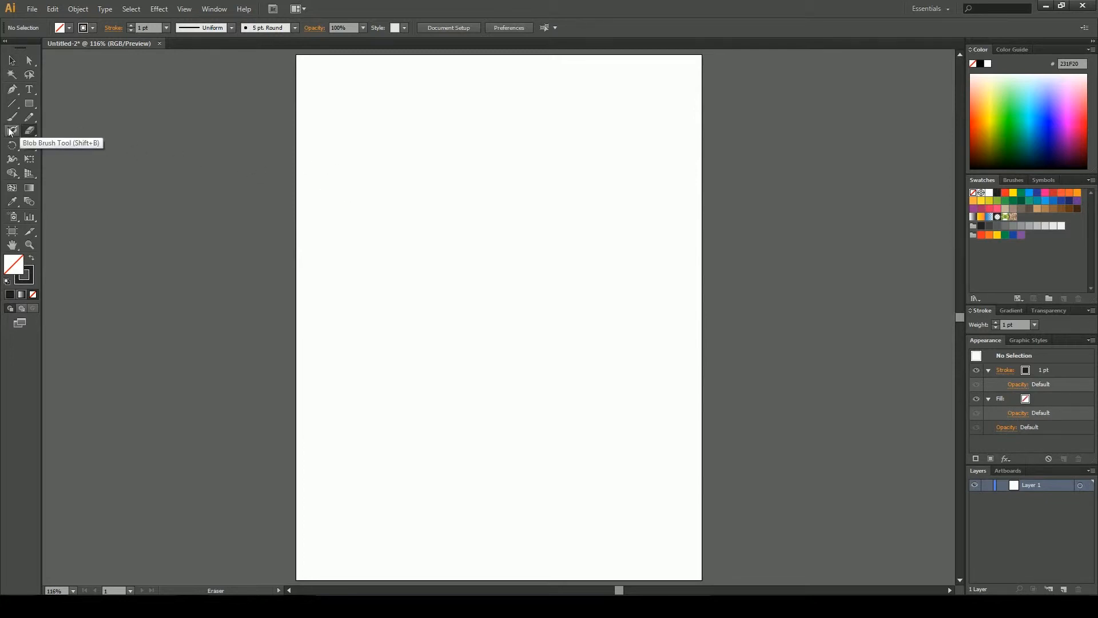
pyautogui.click(12, 131)
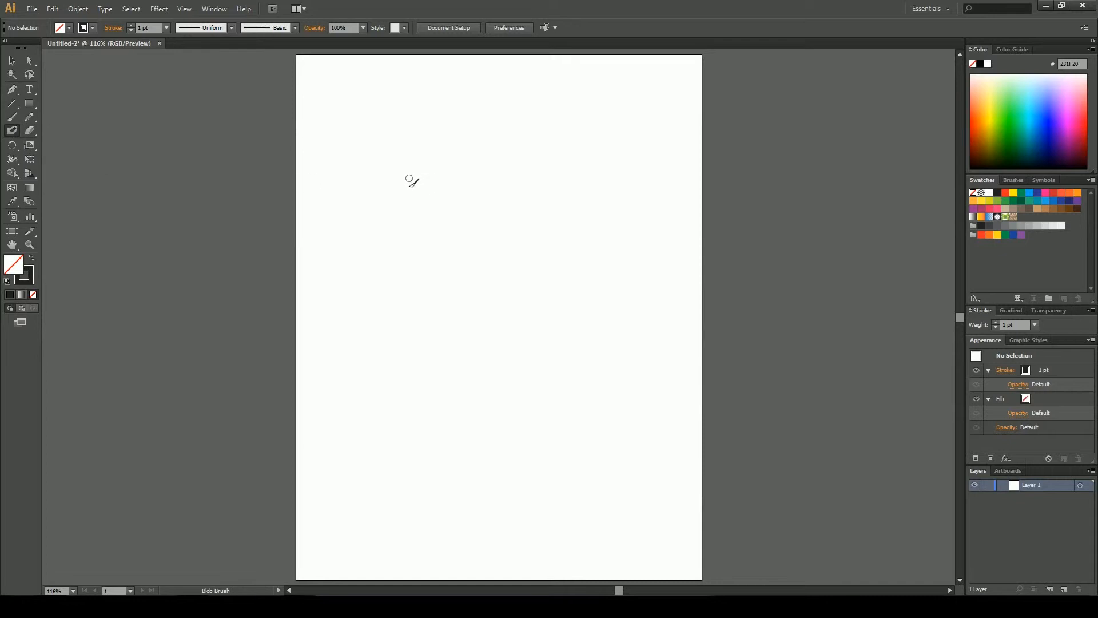
pyautogui.moveTo(412, 172)
pyautogui.mouseDown()
pyautogui.moveTo(464, 237)
pyautogui.moveTo(356, 304)
pyautogui.mouseUp()
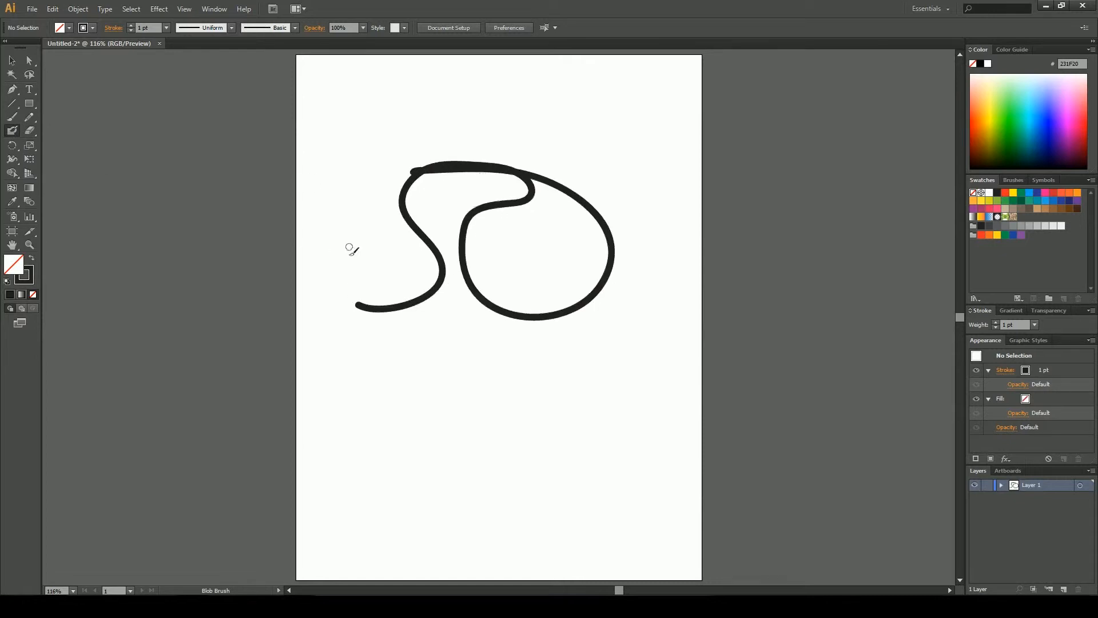
# Erase a gap in the blob shape's top edge with the Eraser tool
pyautogui.press('v')
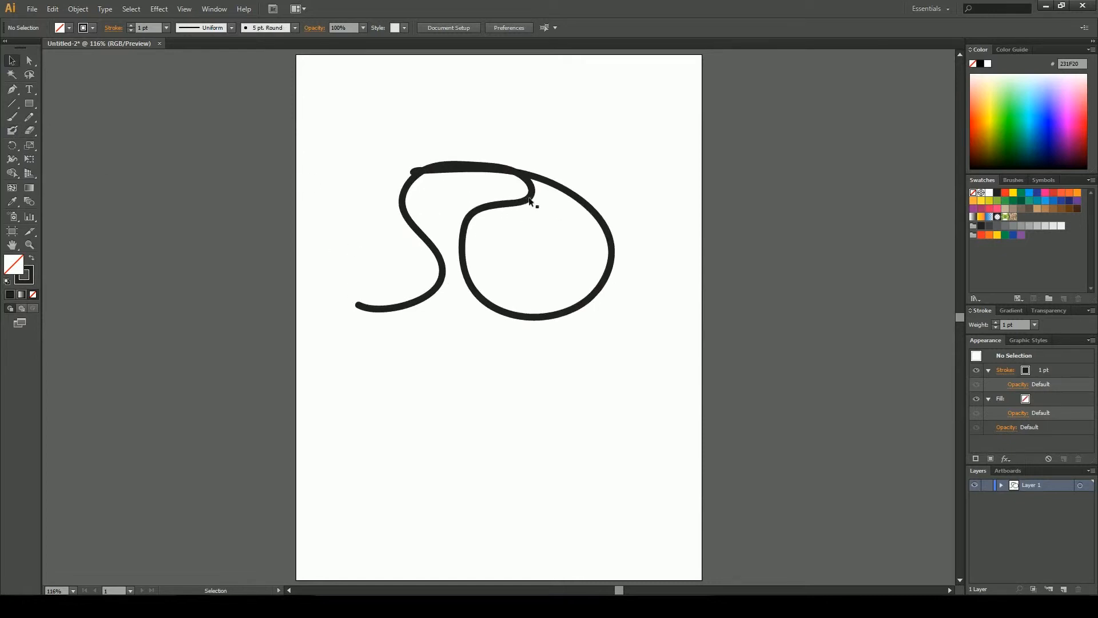
pyautogui.click(532, 196)
pyautogui.click(29, 131)
pyautogui.moveTo(387, 172)
pyautogui.mouseDown()
pyautogui.moveTo(442, 201)
pyautogui.moveTo(431, 197)
pyautogui.moveTo(452, 150)
pyautogui.mouseUp()
pyautogui.press('v')
# Paint a wavy Paintbrush stroke below the blob shape and select it
pyautogui.click(12, 116)
pyautogui.moveTo(348, 364)
pyautogui.mouseDown()
pyautogui.moveTo(629, 377)
pyautogui.moveTo(638, 399)
pyautogui.mouseUp()
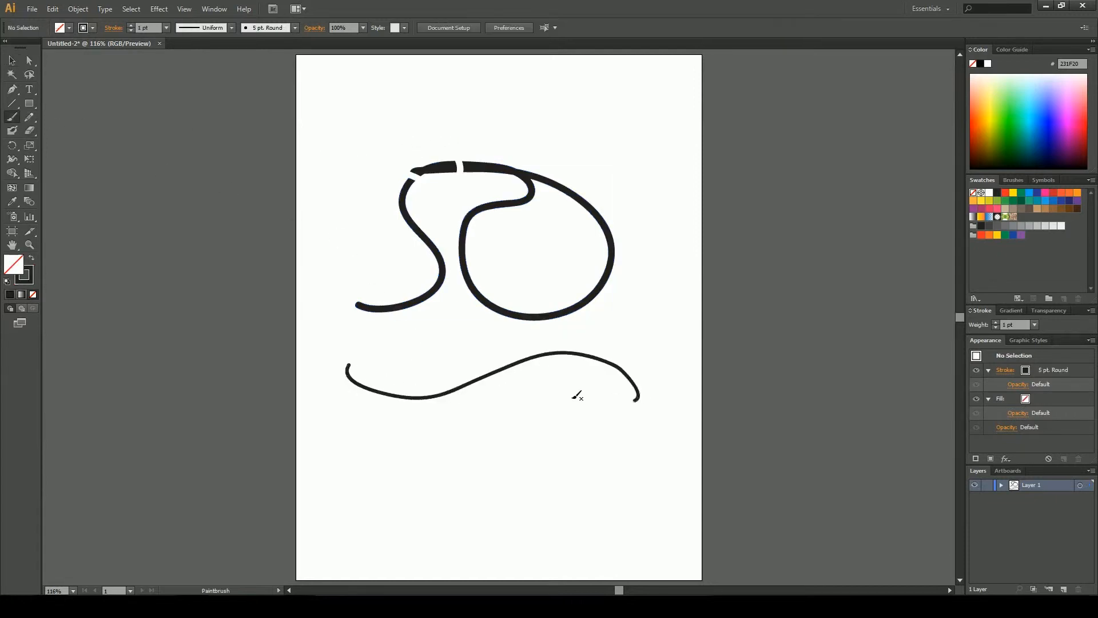
pyautogui.press('v')
pyautogui.click(487, 378)
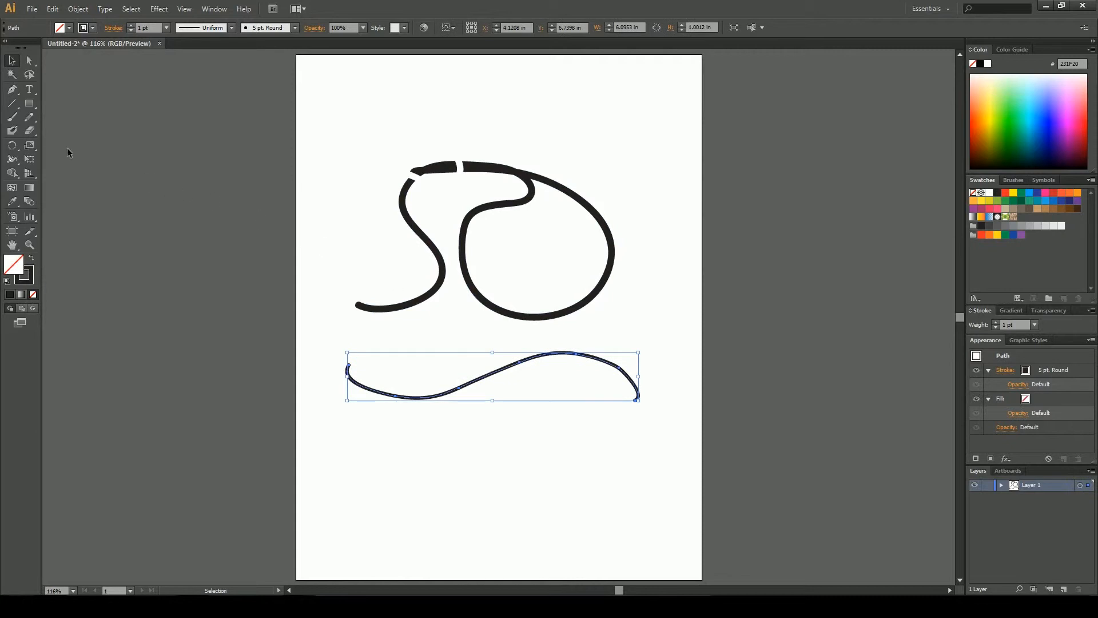
# Erase two gaps in the wavy stroke with the Eraser tool
pyautogui.hotkey('shift', 'e')
pyautogui.moveTo(420, 377); pyautogui.dragTo(433, 414)
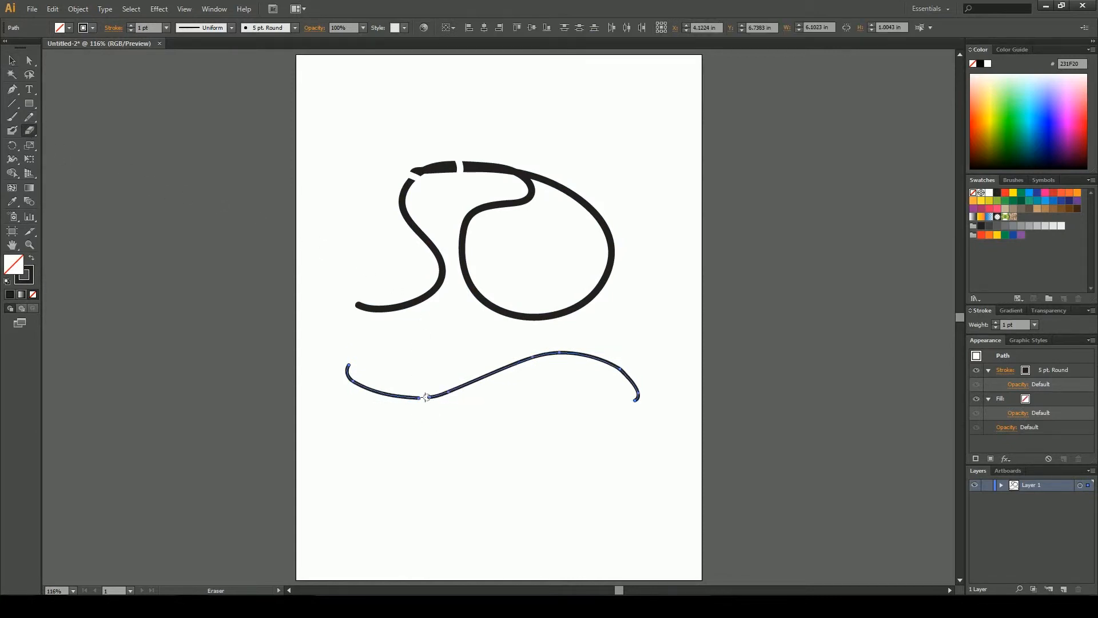
pyautogui.moveTo(513, 394); pyautogui.dragTo(473, 366)
pyautogui.press('v')
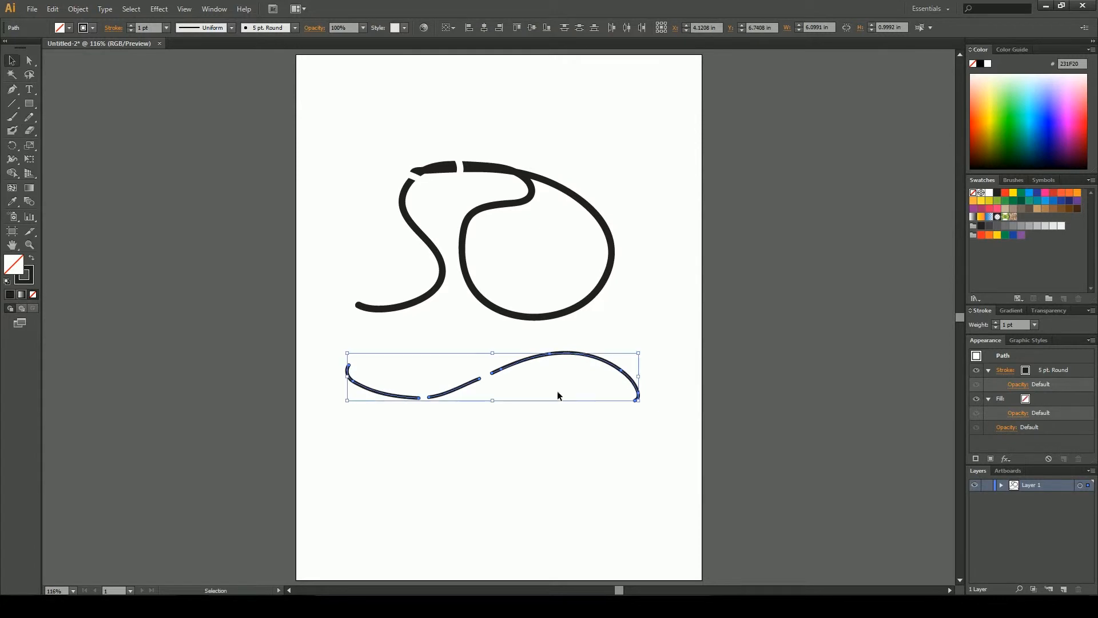
# Select everything on the artboard and delete it
pyautogui.click(571, 444)
pyautogui.moveTo(598, 442); pyautogui.dragTo(330, 165)
pyautogui.press('Delete')
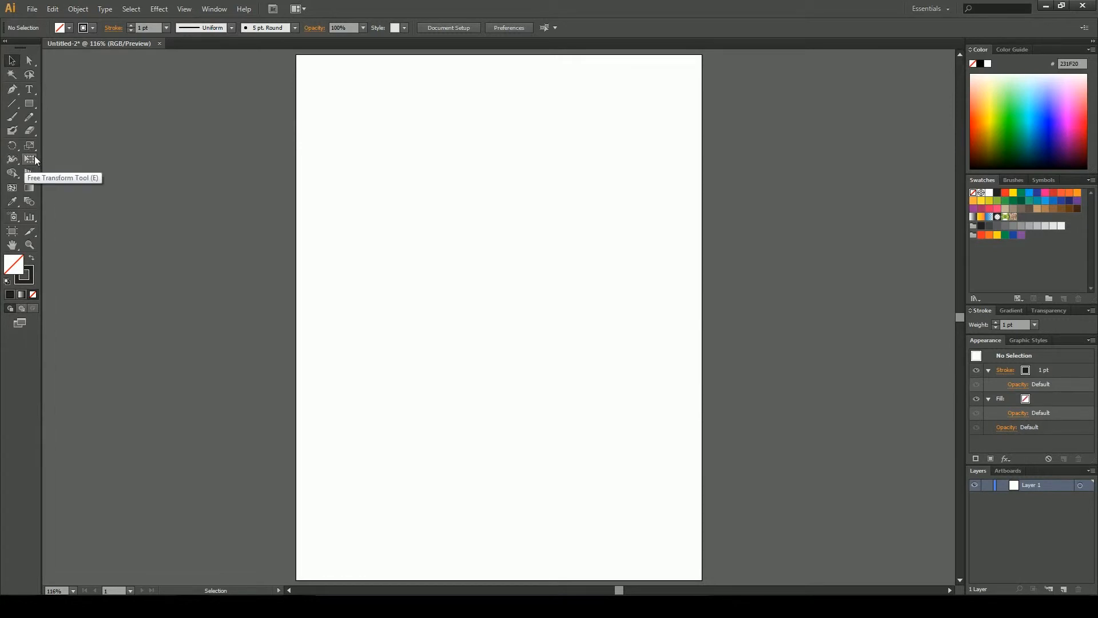
# Draw a rectangle about 4.8 × 2.9 in near the top of the artboard
pyautogui.click(28, 104)
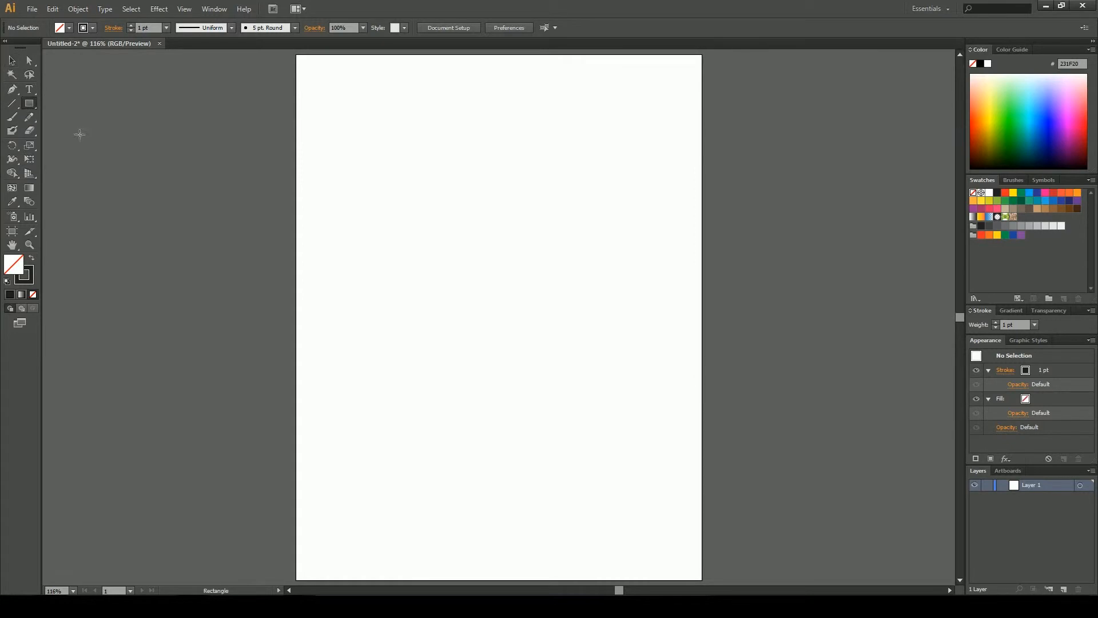
pyautogui.moveTo(387, 152); pyautogui.dragTo(616, 292)
pyautogui.press('v')
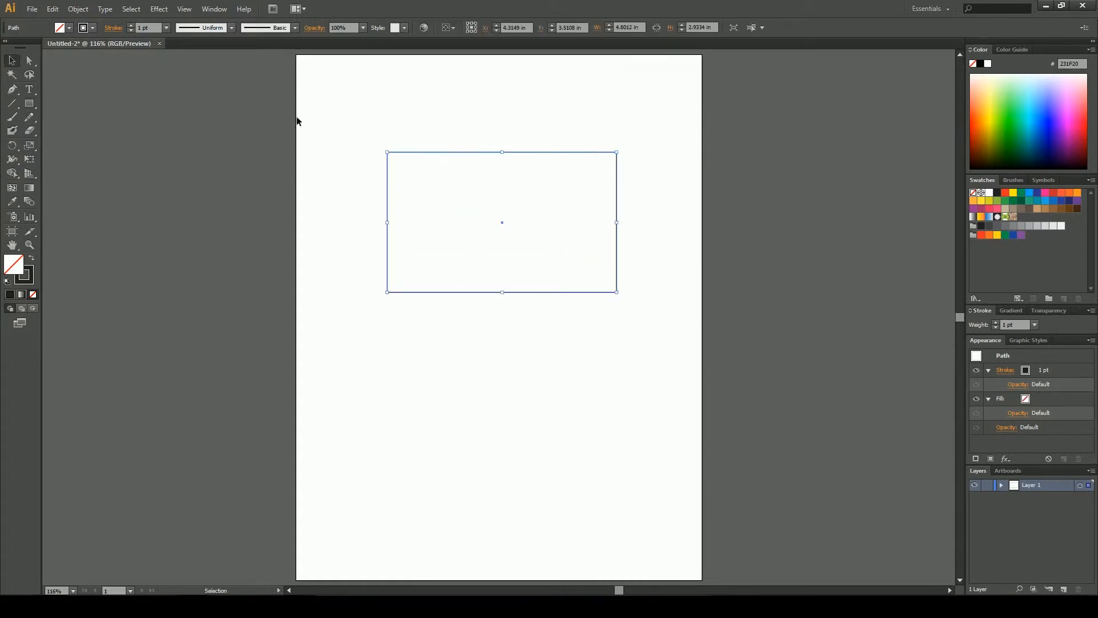
# Fill the rectangle with black and deselect it
pyautogui.click(68, 27)
pyautogui.click(15, 79)
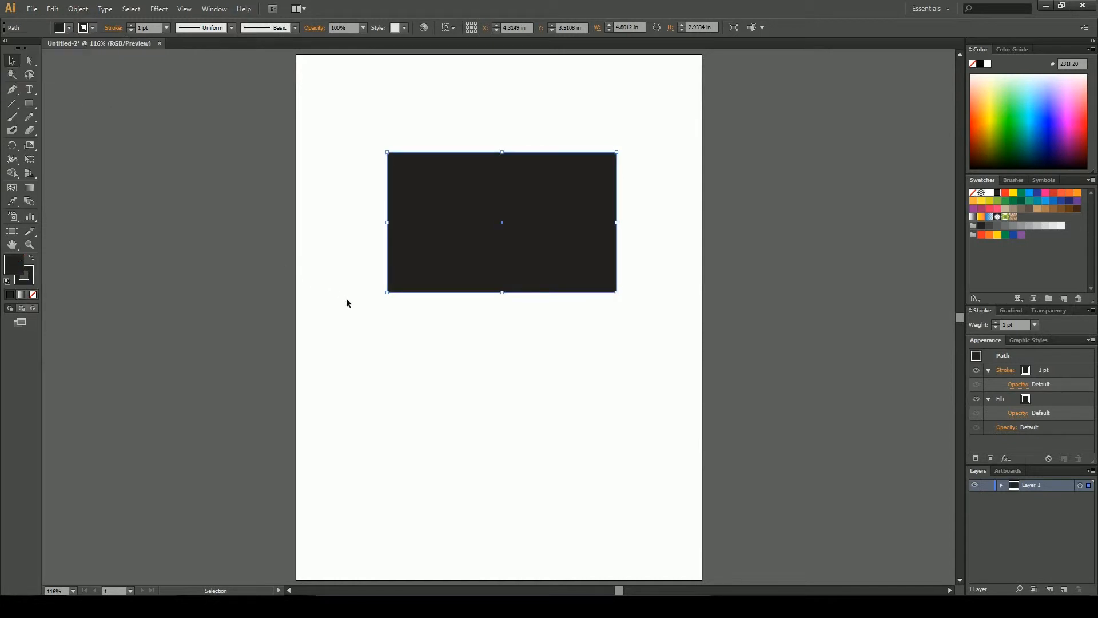
pyautogui.click(337, 240)
# Rotate the rectangle onto a diagonal with the Rotate tool
pyautogui.click(12, 145)
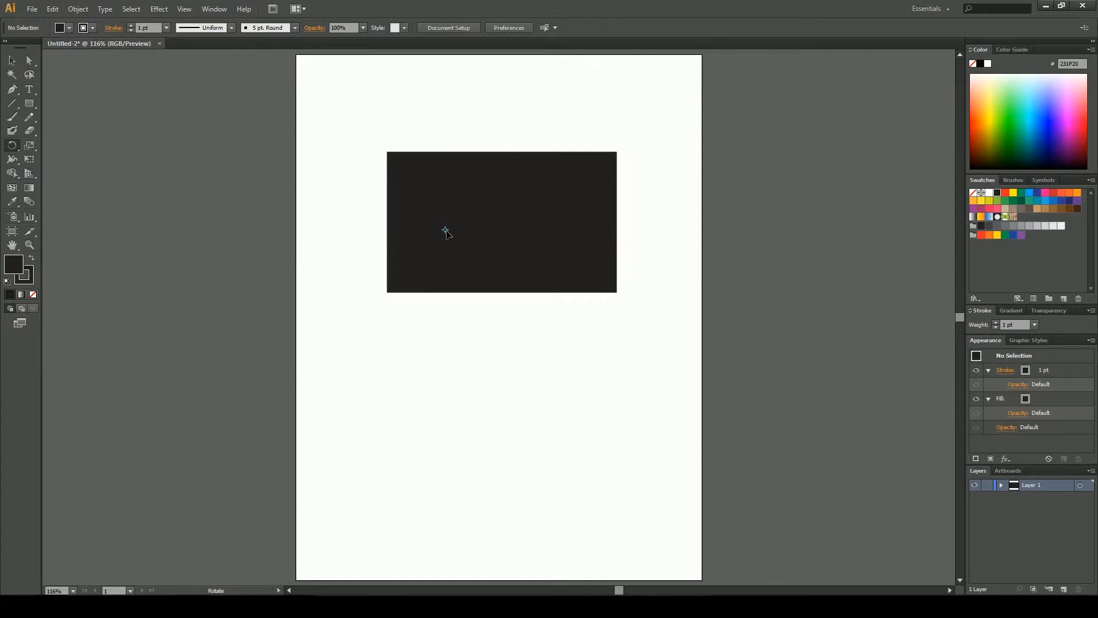
pyautogui.press('v')
pyautogui.click(418, 236)
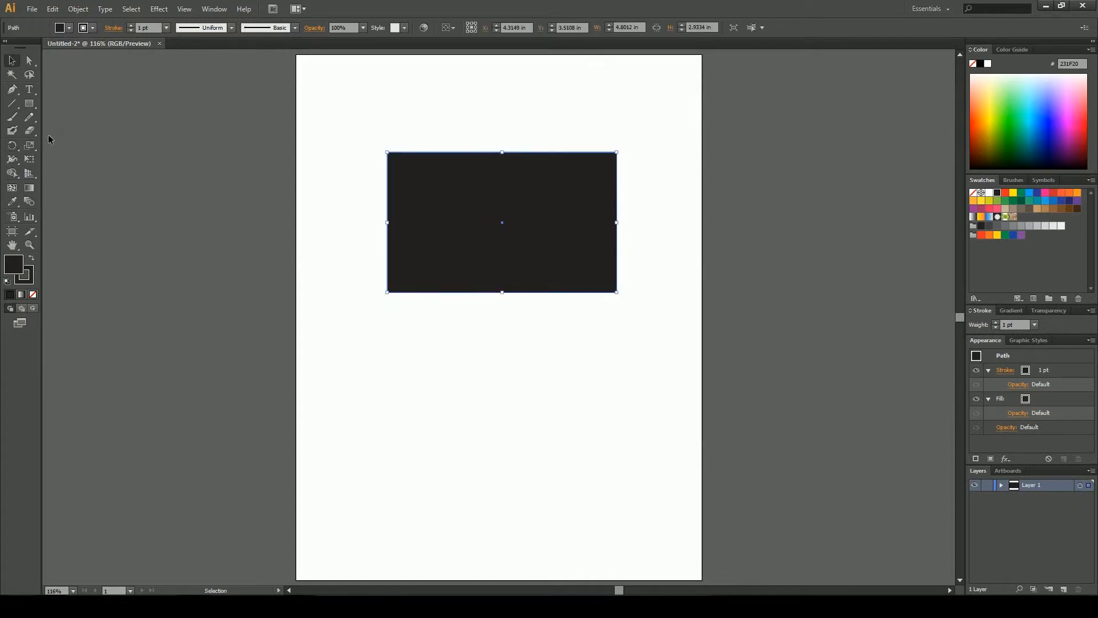
pyautogui.click(12, 146)
pyautogui.moveTo(446, 238); pyautogui.dragTo(429, 220)
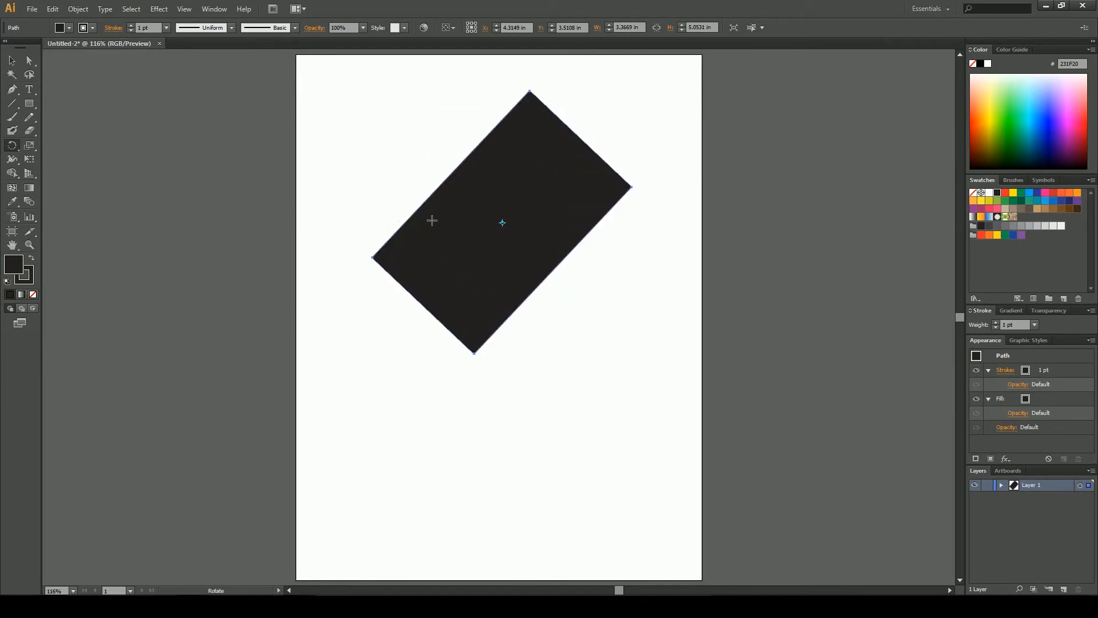
# Scale the rotated rectangle non-uniformly into a flattened diamond with the Scale tool
pyautogui.click(28, 147)
pyautogui.moveTo(436, 241); pyautogui.dragTo(389, 225)
# Stretch the diamond's left corner outward with the Free Transform tool, then delete the shape
pyautogui.click(11, 160)
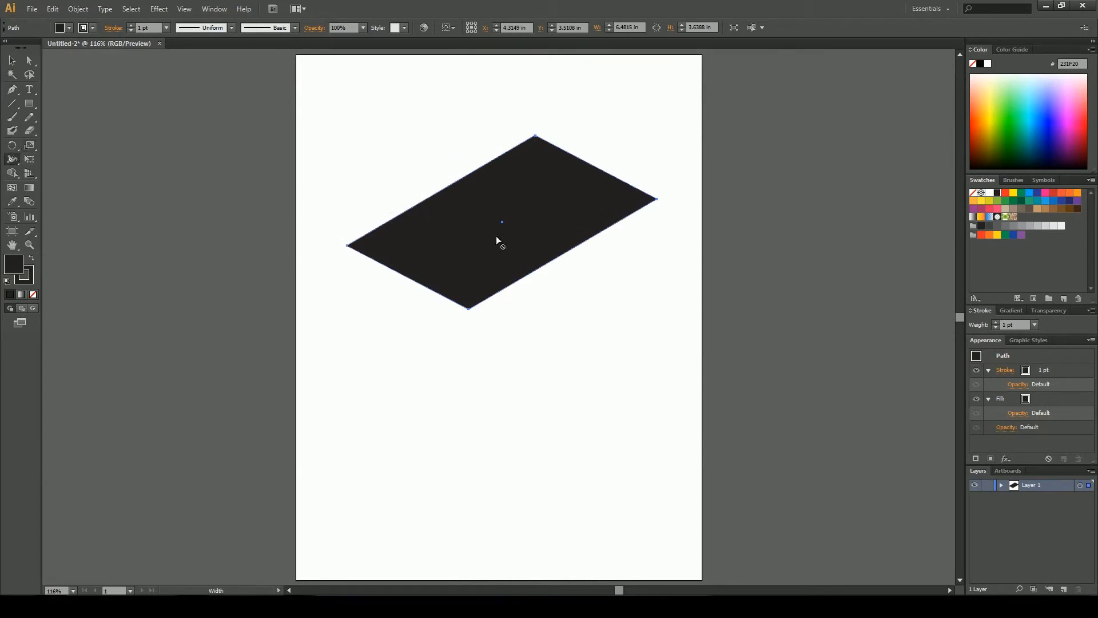
pyautogui.click(30, 159)
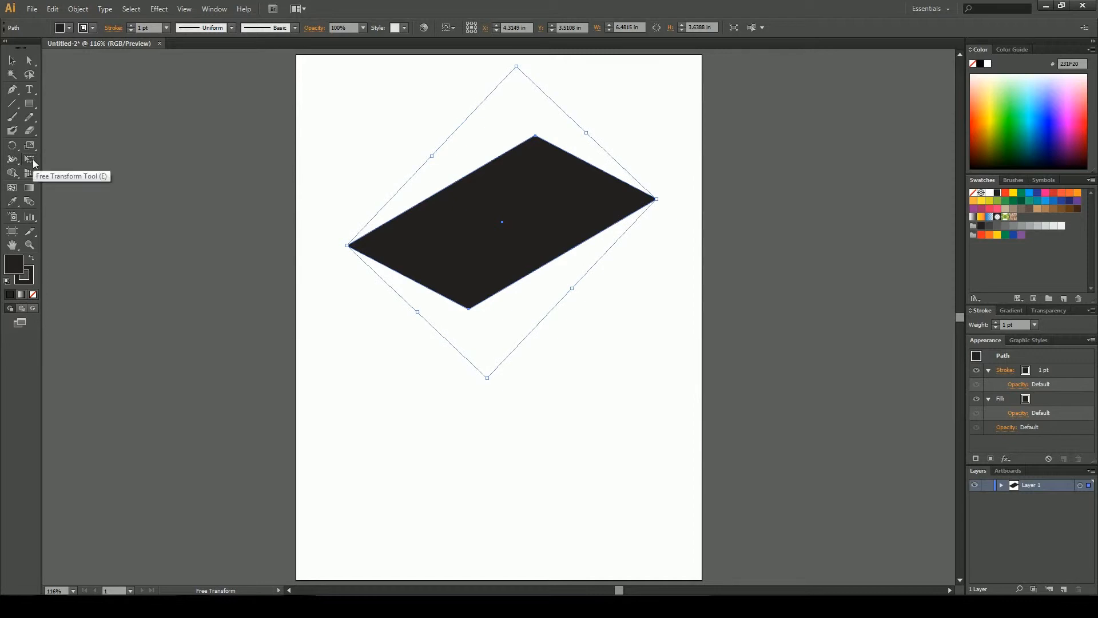
pyautogui.moveTo(346, 242); pyautogui.dragTo(321, 199)
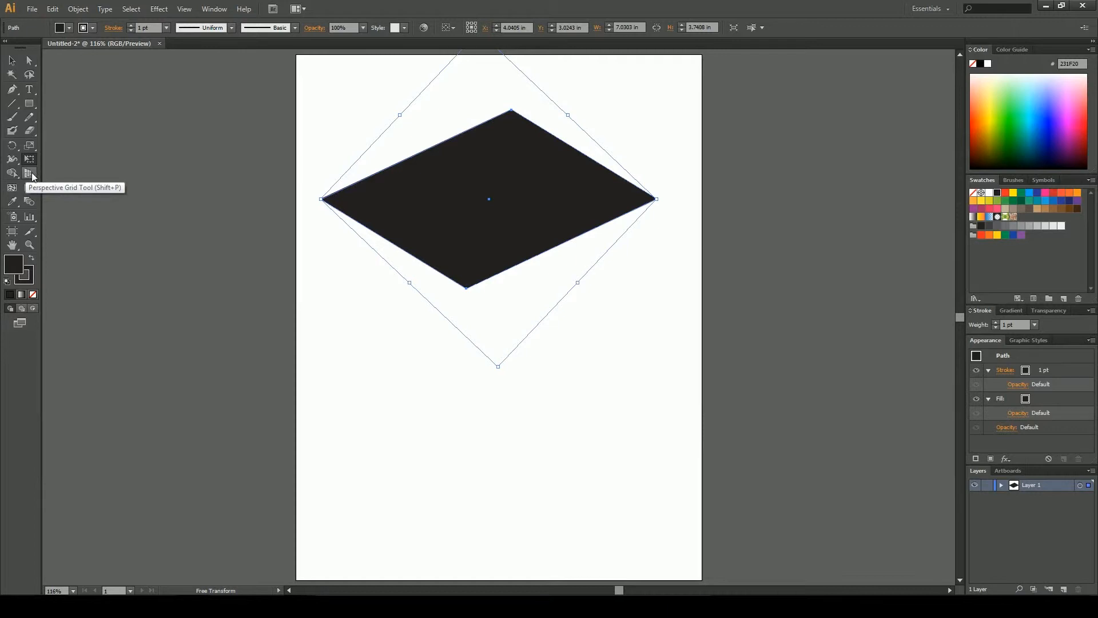
pyautogui.click(12, 60)
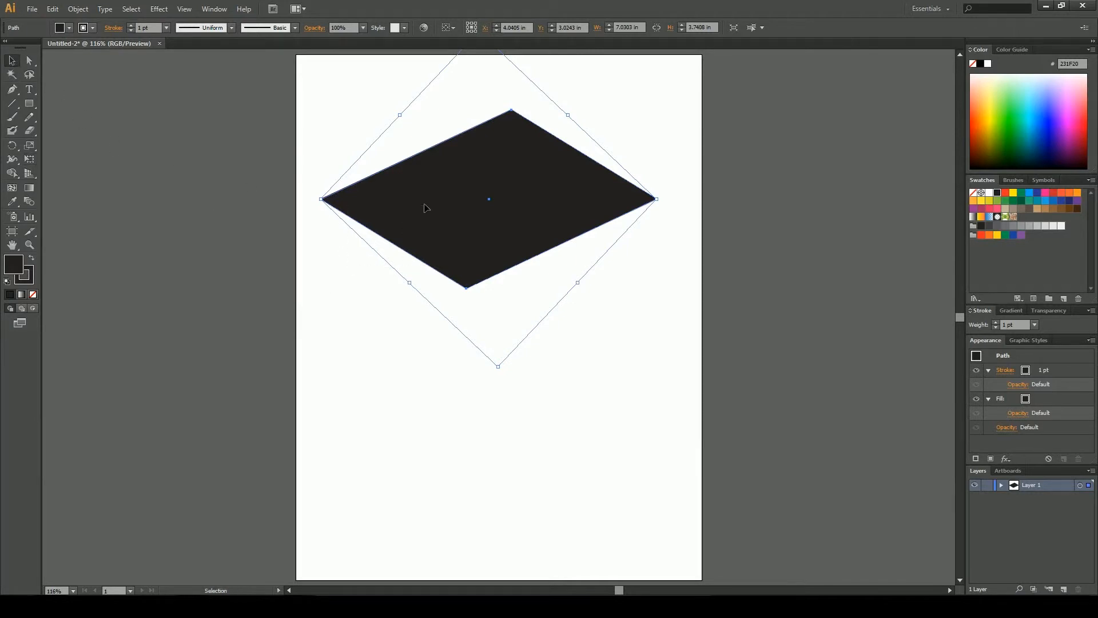
pyautogui.press('Delete')
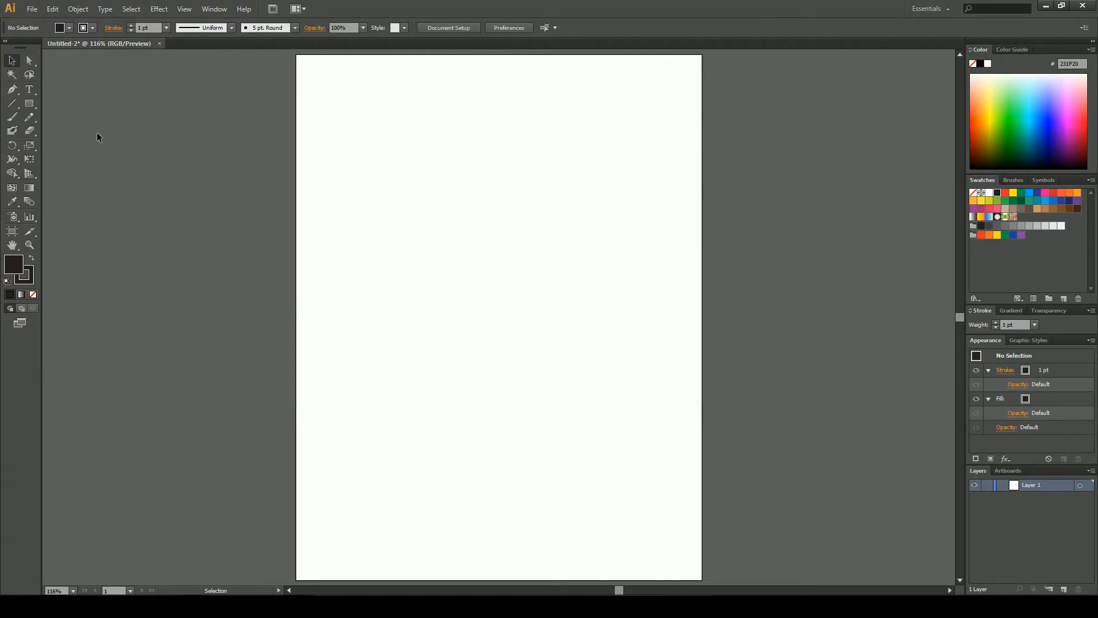
# Draw a black rectangle about 2.8 × 1.9 in in the upper artboard
pyautogui.click(29, 104)
pyautogui.moveTo(394, 168); pyautogui.dragTo(534, 261)
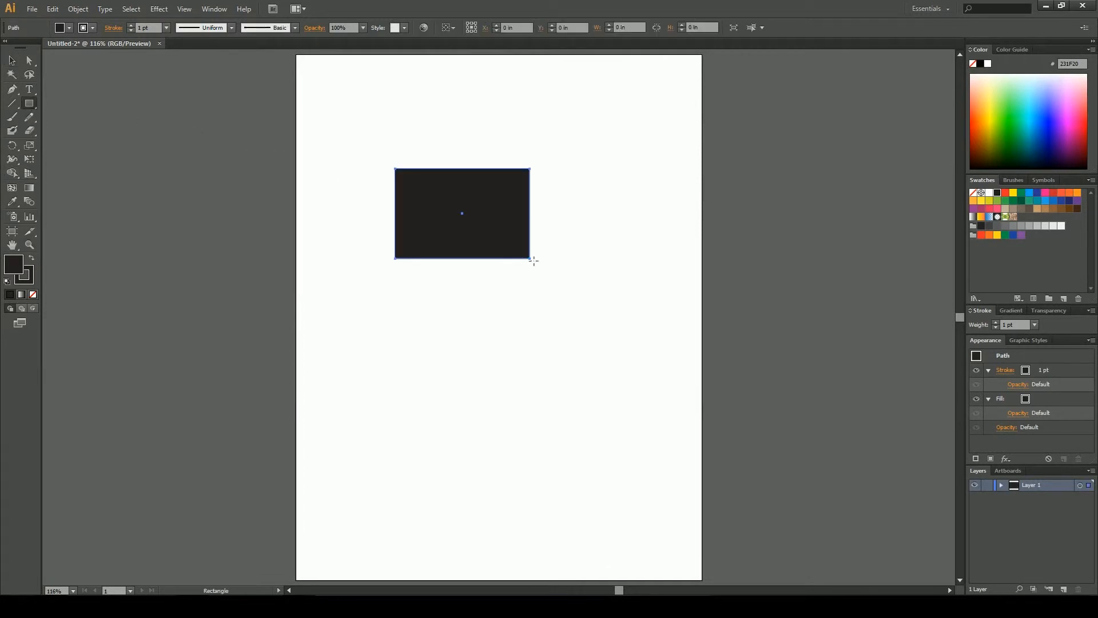
pyautogui.press('v')
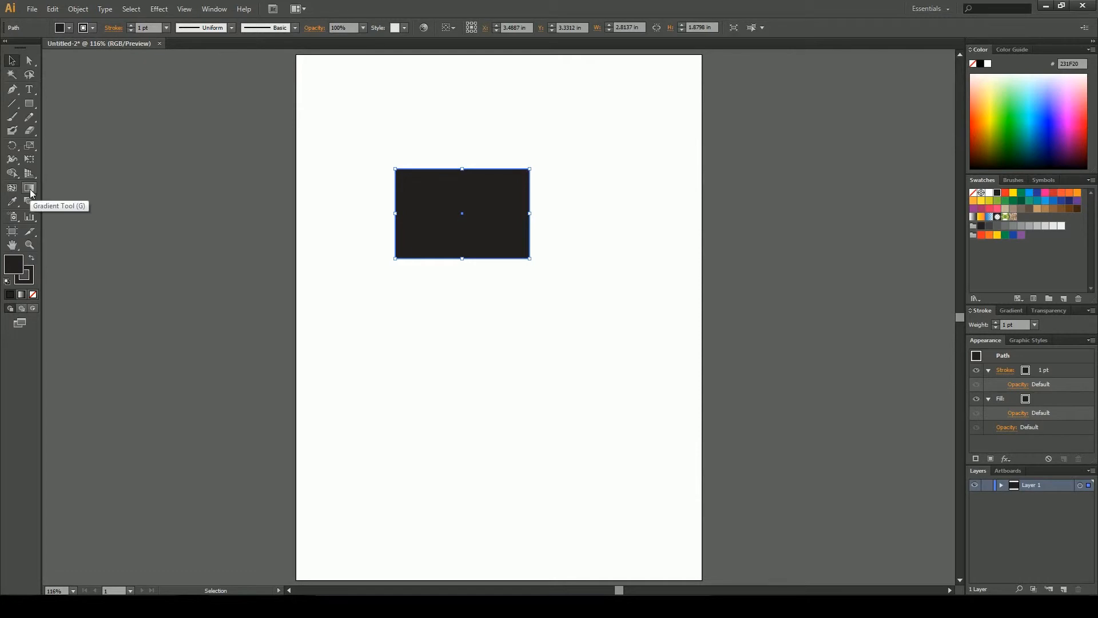
# Apply a white-to-black linear gradient fill to the rectangle
pyautogui.click(30, 192)
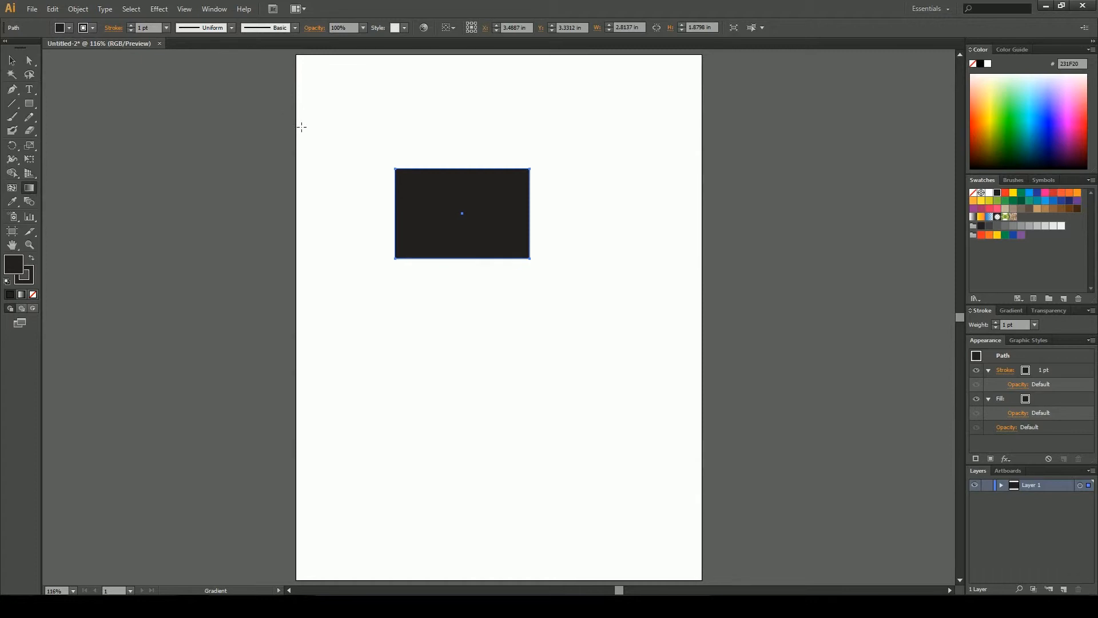
pyautogui.moveTo(463, 269)
pyautogui.mouseDown()
pyautogui.moveTo(452, 148)
pyautogui.moveTo(463, 138)
pyautogui.mouseUp()
pyautogui.click(1015, 310)
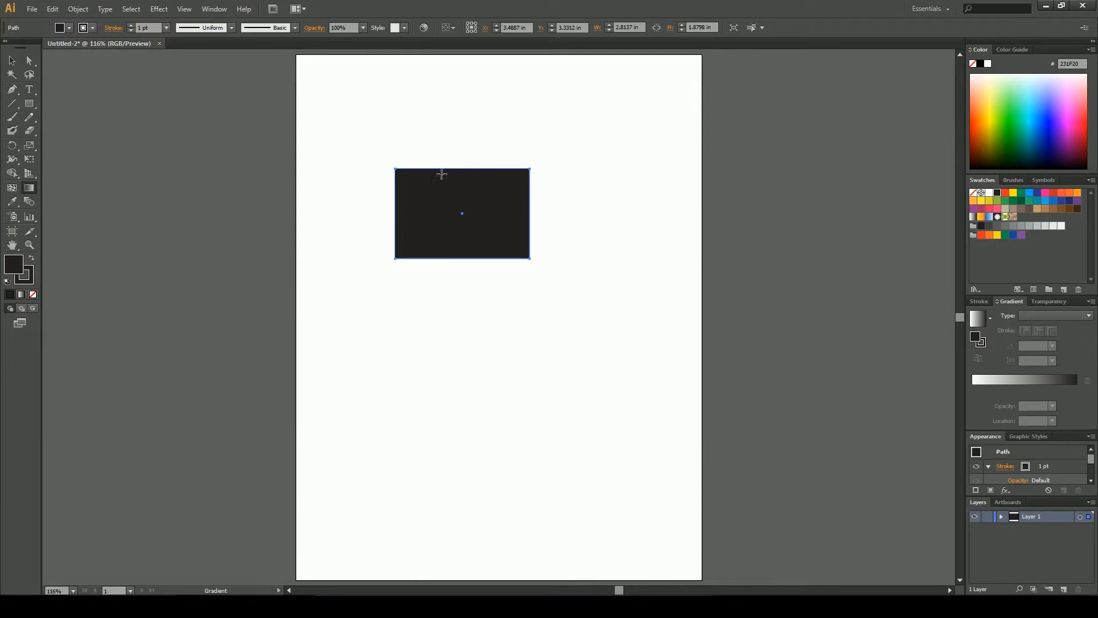
pyautogui.click(978, 318)
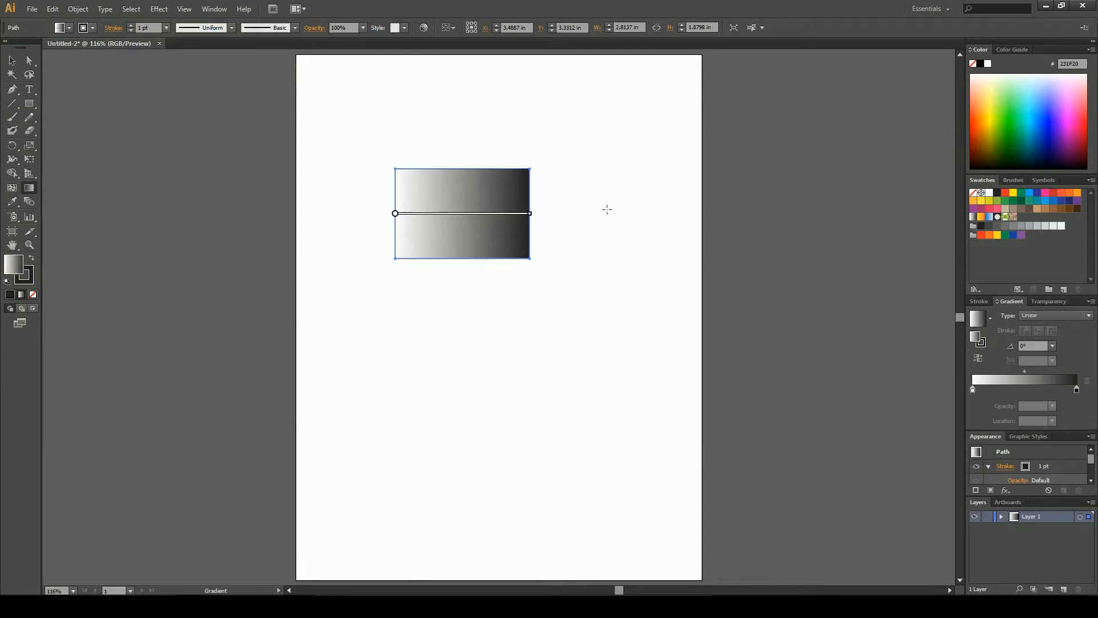
pyautogui.moveTo(394, 213)
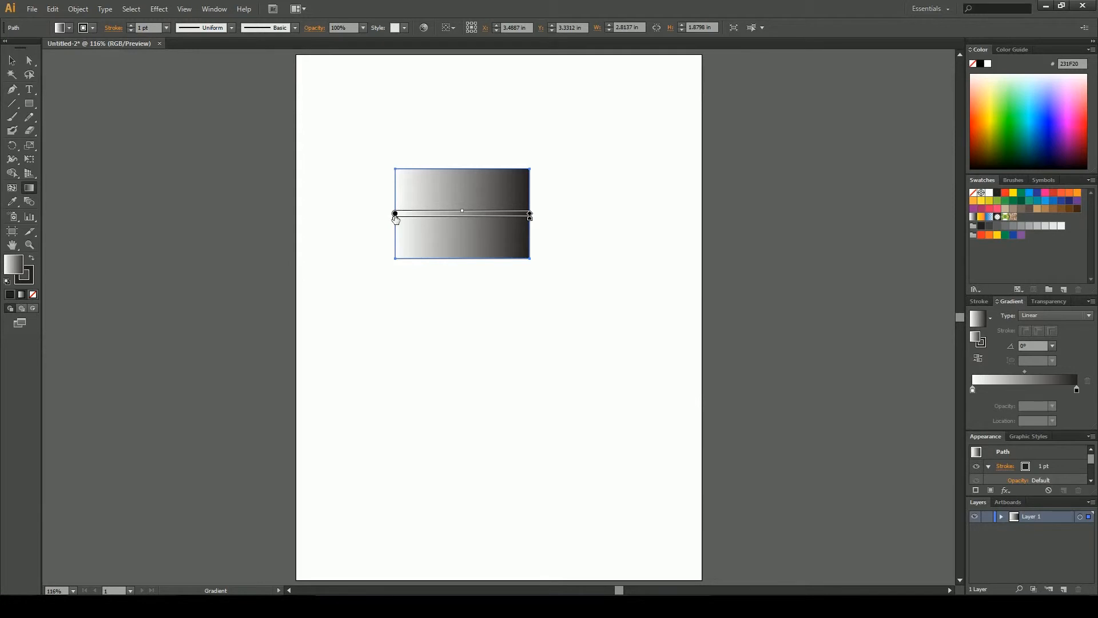
# Angle the rectangle's linear gradient upward to about 22.9° with the Gradient tool
pyautogui.moveTo(457, 227); pyautogui.dragTo(472, 219)
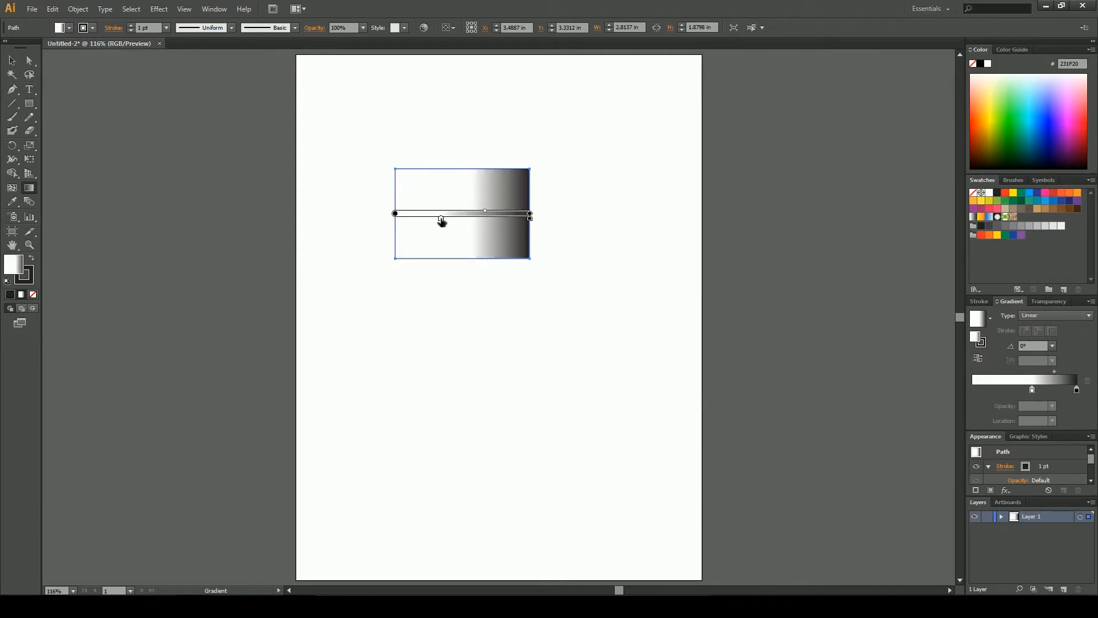
pyautogui.hotkey('ctrl', 'z')
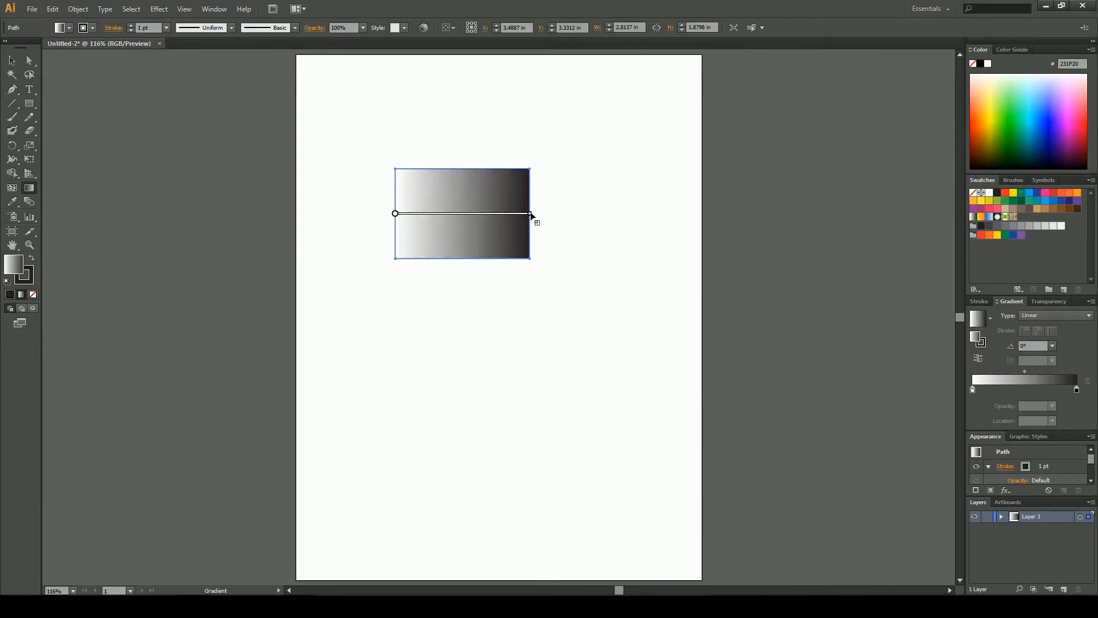
pyautogui.moveTo(531, 215); pyautogui.dragTo(529, 157)
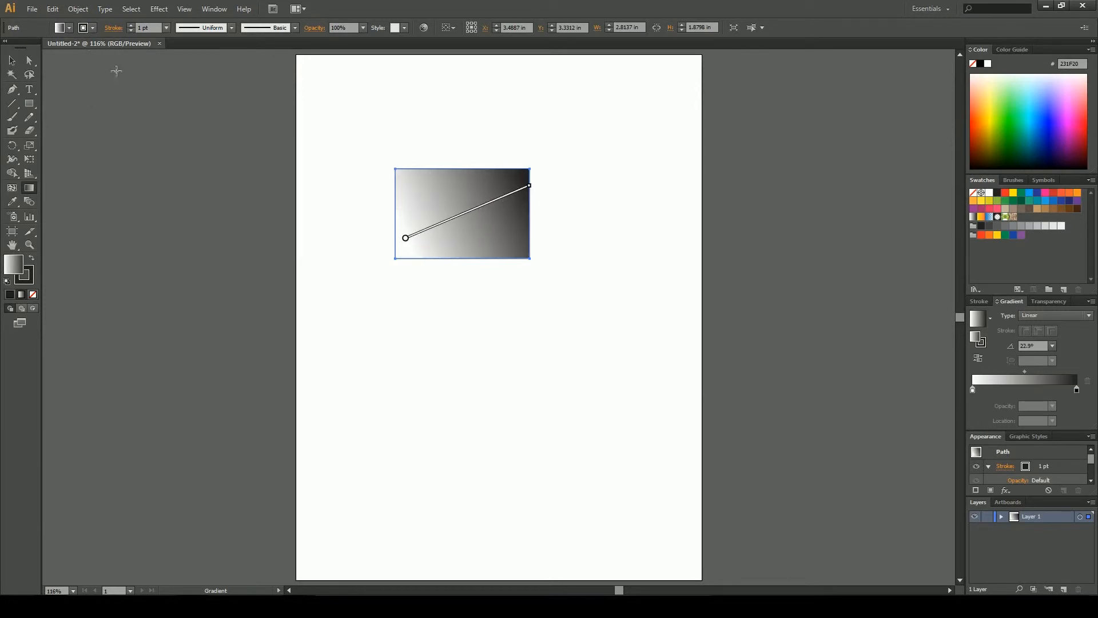
# Delete the rectangle and draw a new gradient-filled rectangle about 2.98 × 1.88 in
pyautogui.click(9, 60)
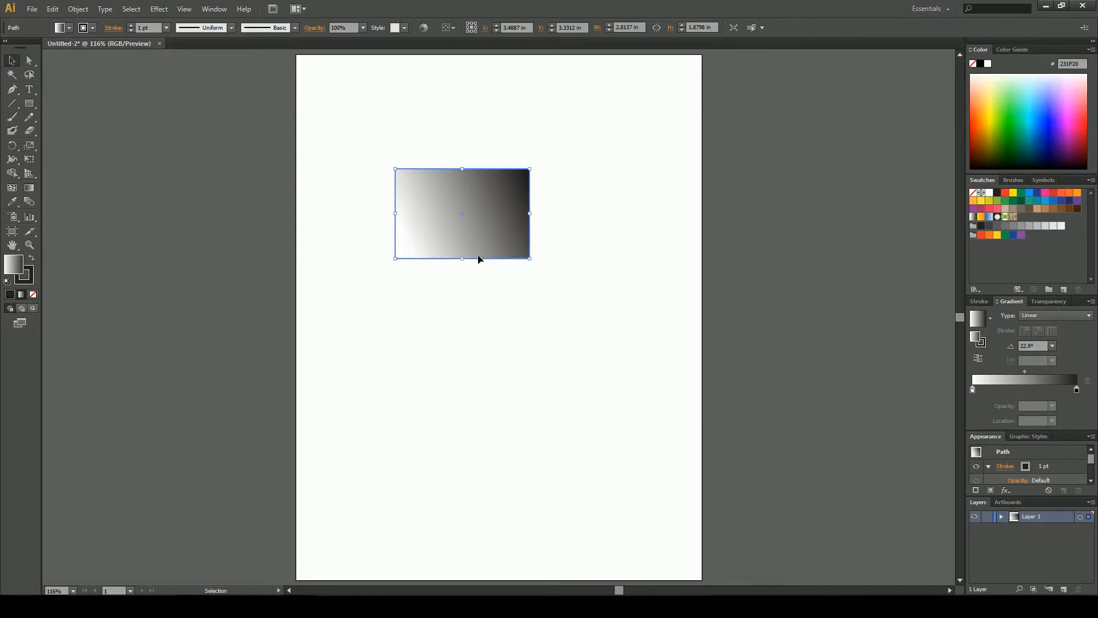
pyautogui.press('Delete')
pyautogui.click(29, 103)
pyautogui.moveTo(348, 153); pyautogui.dragTo(491, 242)
pyautogui.press('v')
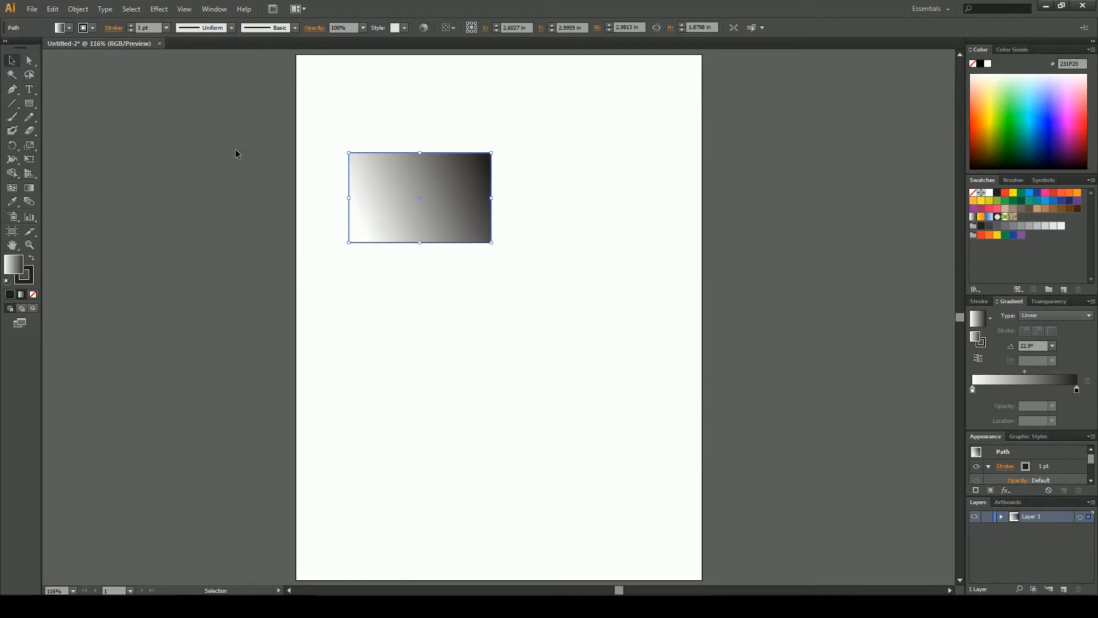
# Try to cut the rectangle's interior with the Scissors tool
pyautogui.press('c')
pyautogui.click(443, 193)
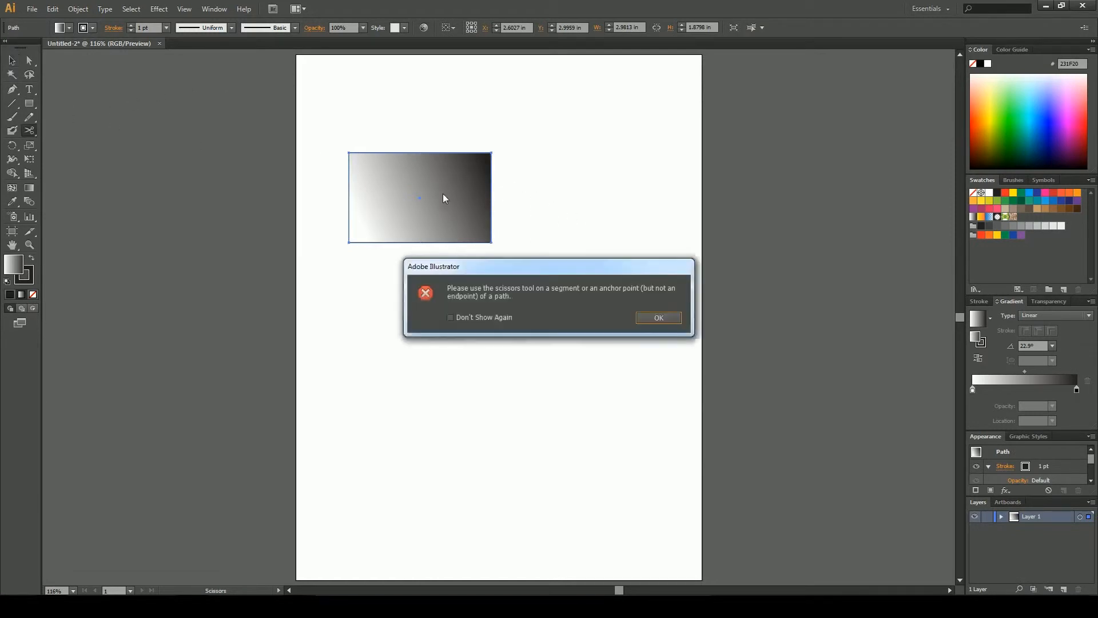
pyautogui.click(658, 317)
# Copy the gradient rectangle and paste a duplicate below it on the artboard
pyautogui.click(29, 60)
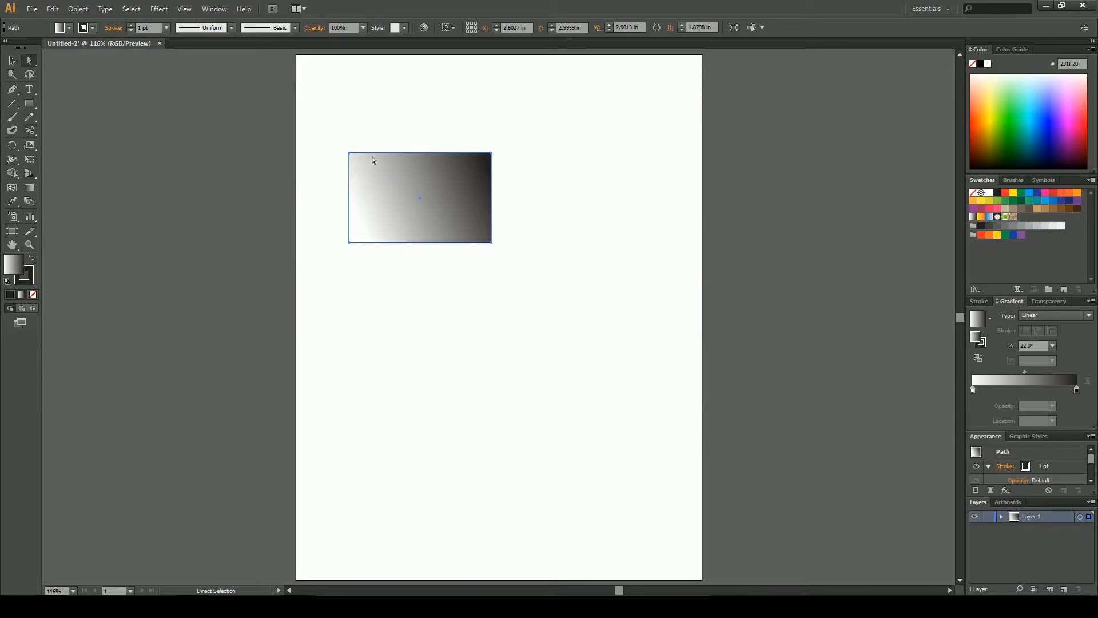
pyautogui.hotkey('ctrl', 'c')
pyautogui.click(584, 248)
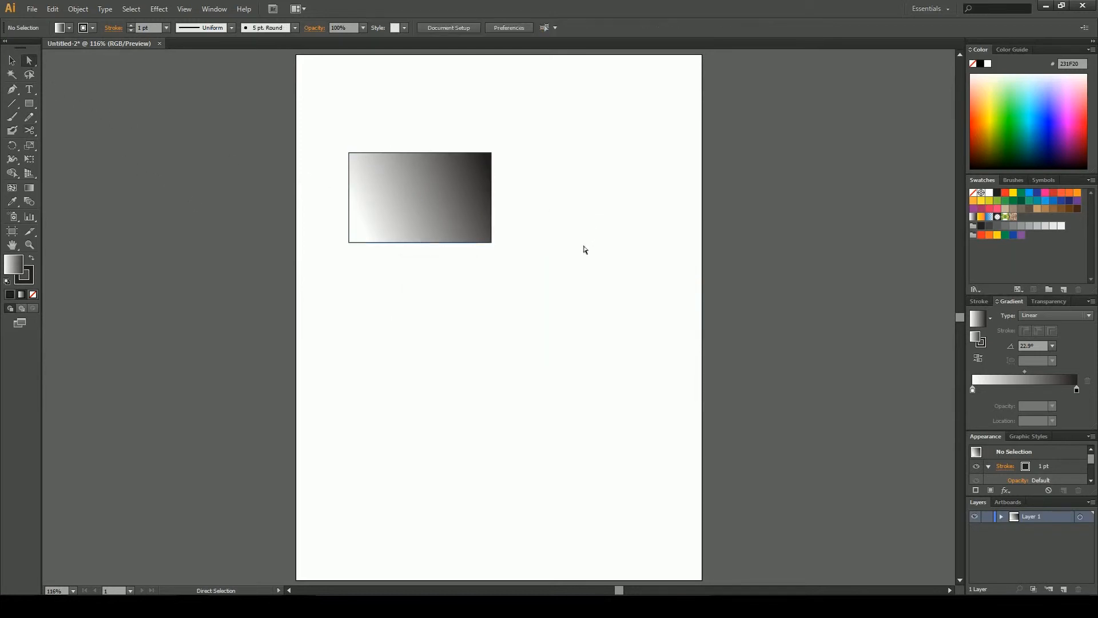
pyautogui.hotkey('ctrl', 'v')
pyautogui.click(568, 247)
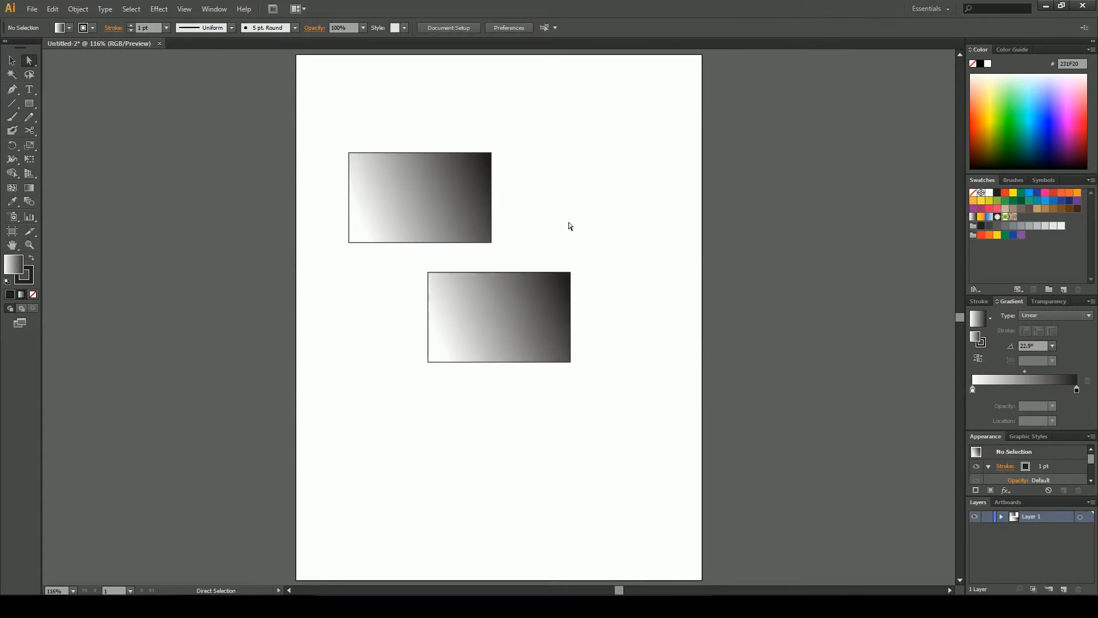
# Fill the duplicate rectangle with yellow from the color spectrum
pyautogui.click(490, 284)
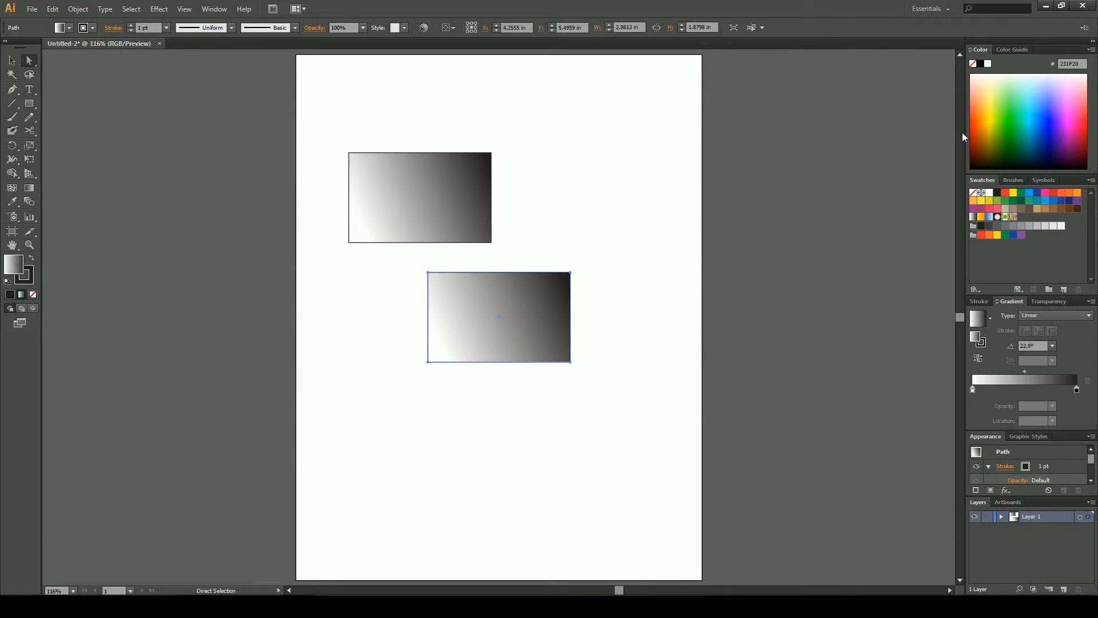
pyautogui.click(1002, 119)
# Apply the duplicate's yellow fill to the original rectangle with the Eyedropper tool
pyautogui.click(419, 191)
pyautogui.press('v')
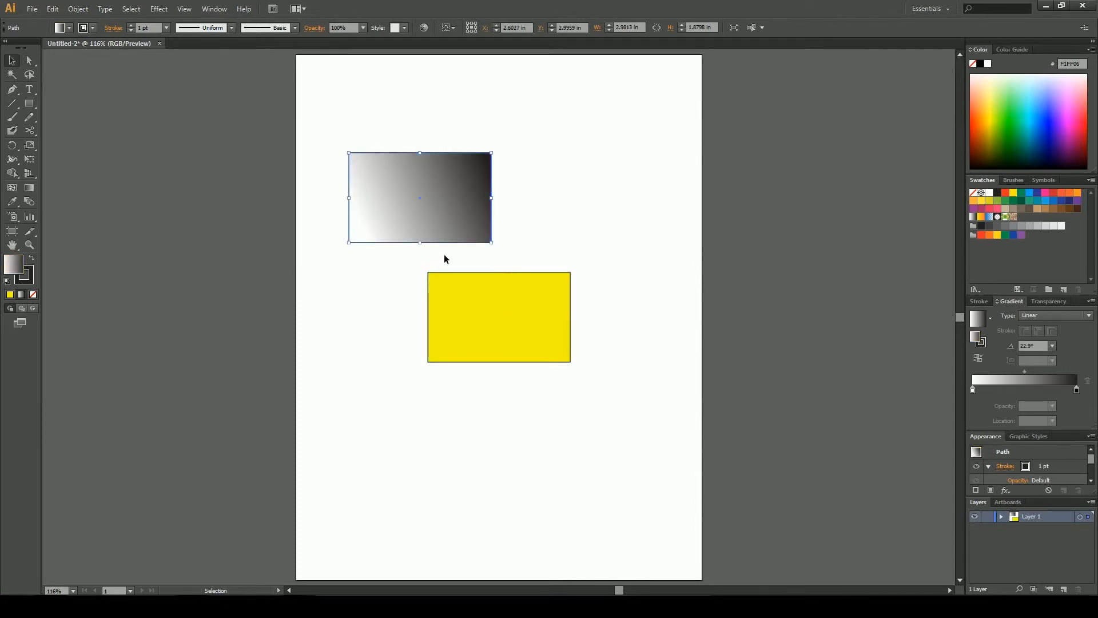
pyautogui.click(12, 201)
pyautogui.click(483, 302)
pyautogui.press('v')
pyautogui.click(581, 273)
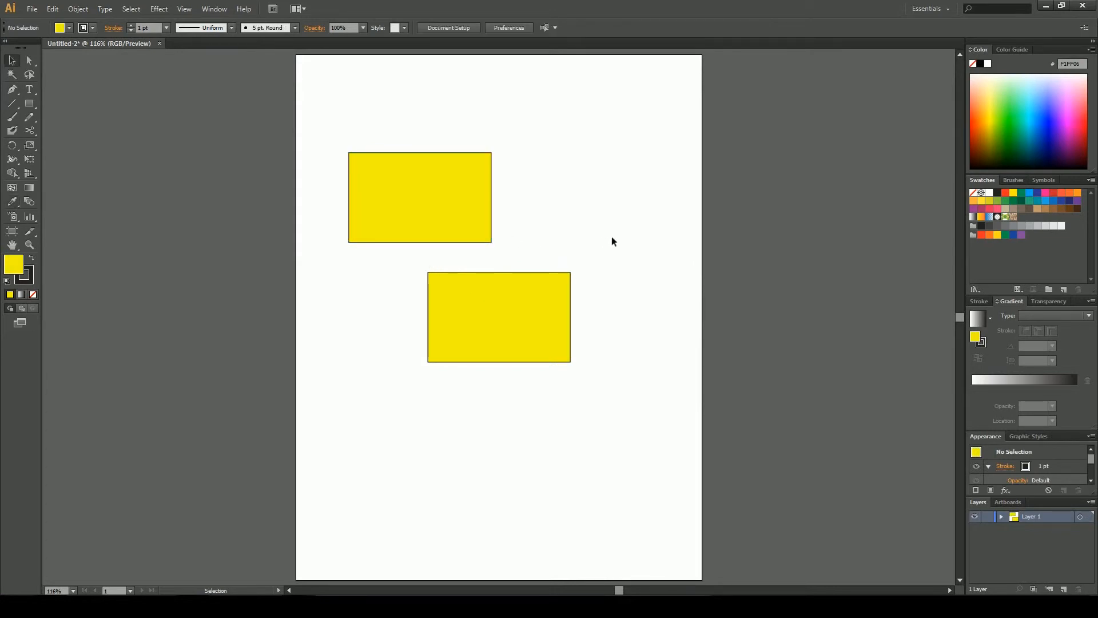
# Replace the upper rectangle with a new green rectangle about 3.15 × 1.80 in
pyautogui.moveTo(591, 183); pyautogui.dragTo(465, 271)
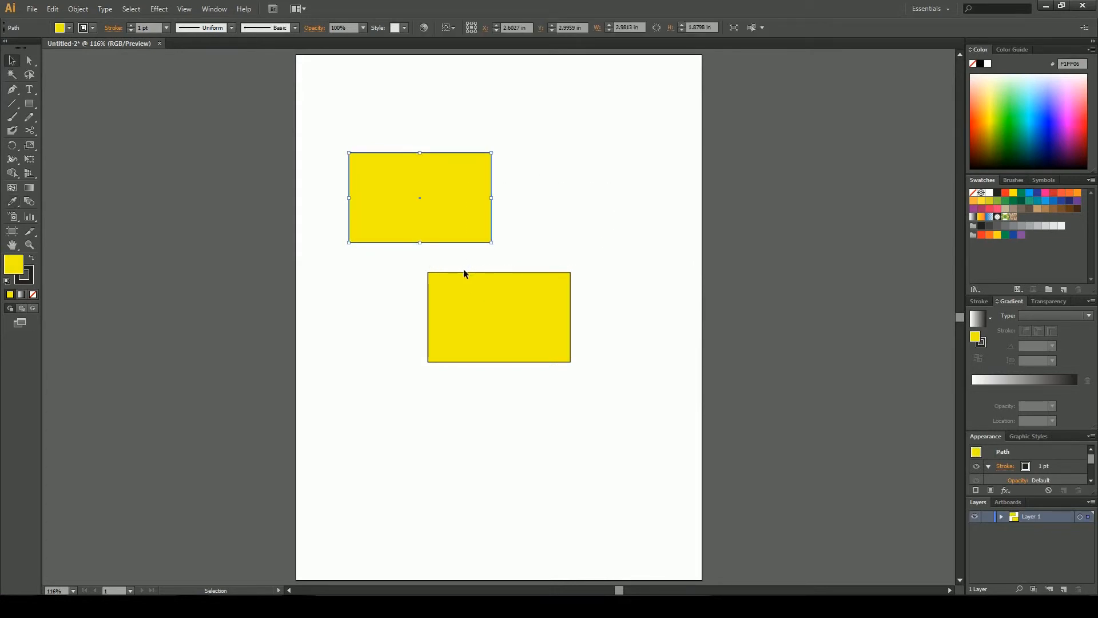
pyautogui.press('Delete')
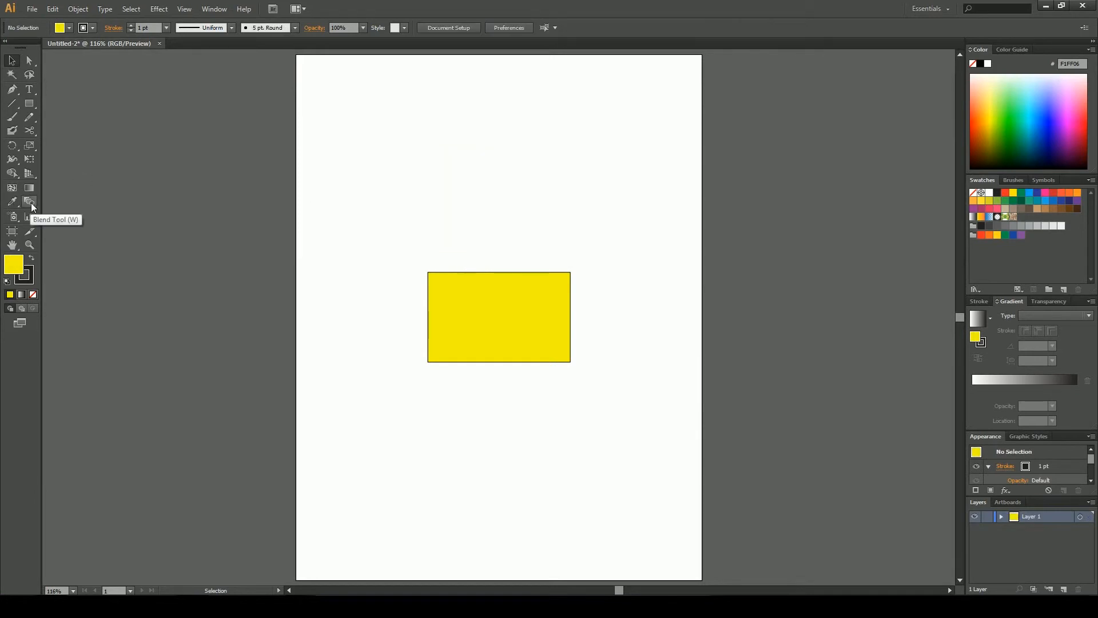
pyautogui.click(31, 105)
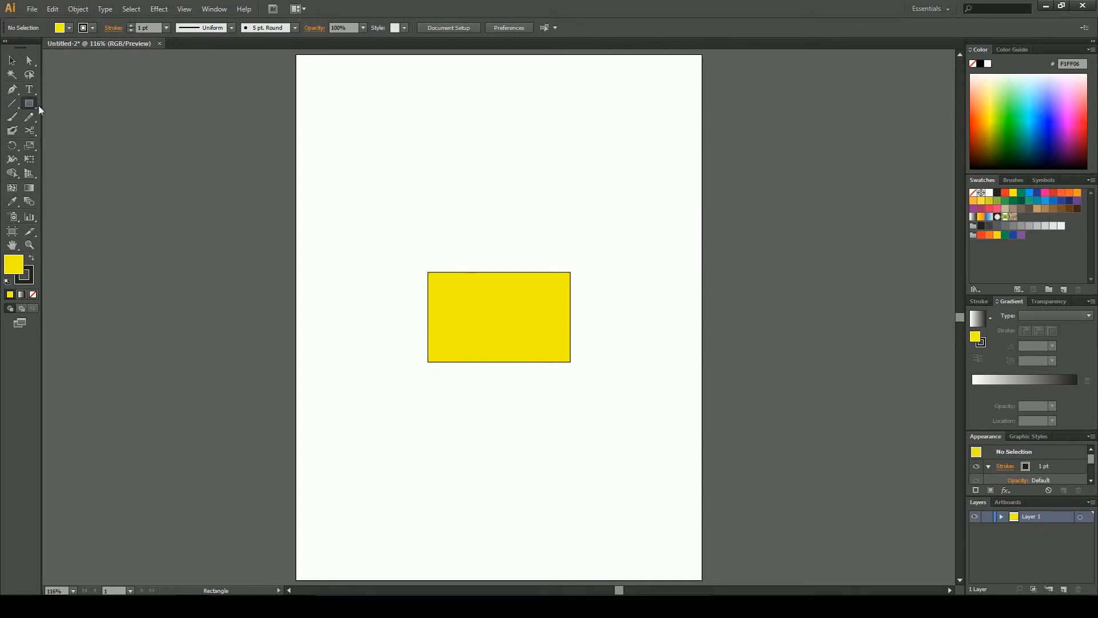
pyautogui.moveTo(422, 138); pyautogui.dragTo(572, 224)
pyautogui.press('v')
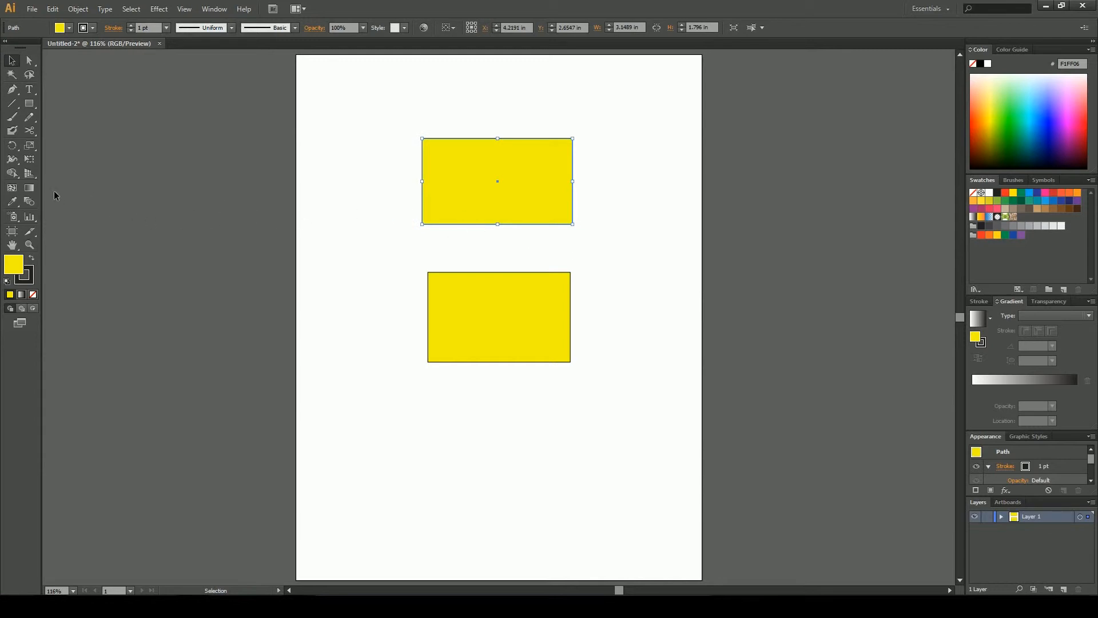
pyautogui.click(1009, 129)
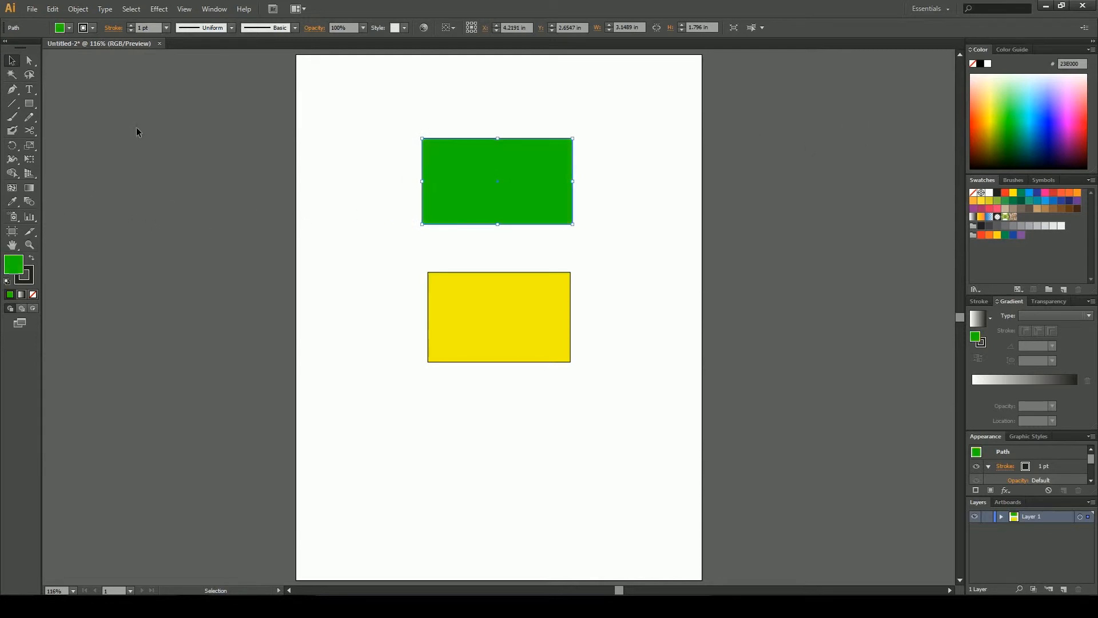
# Blend the green and yellow rectangles with the Blend tool
pyautogui.click(23, 204)
pyautogui.click(448, 271)
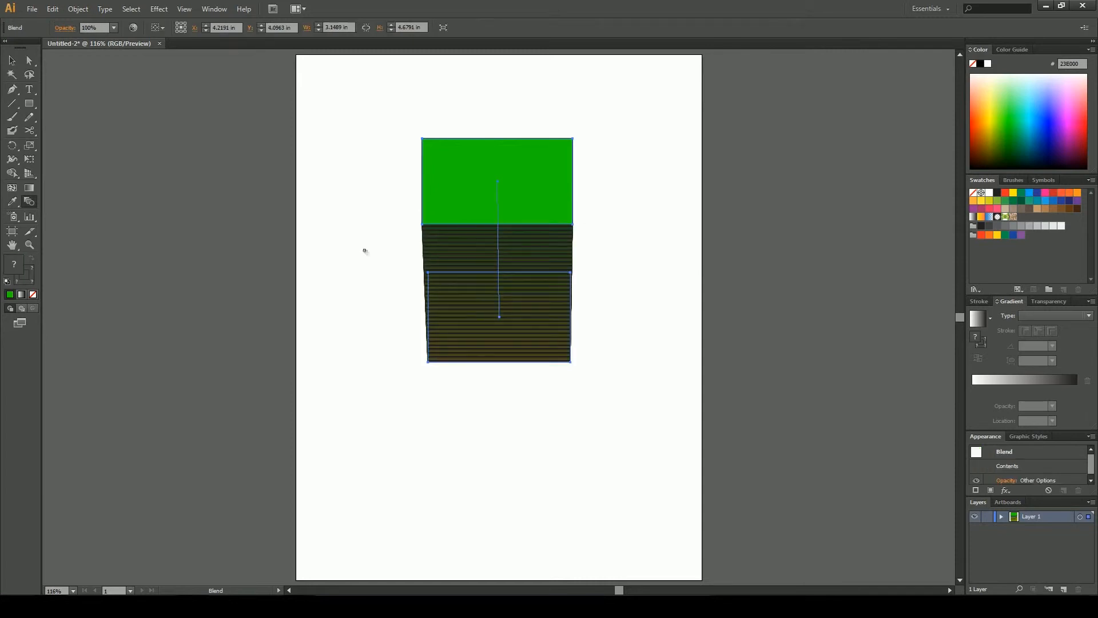
# Move the blend's green rectangle right and its yellow rectangle down-left to skew the blend
pyautogui.click(30, 60)
pyautogui.moveTo(442, 167); pyautogui.dragTo(525, 204)
pyautogui.click(519, 431)
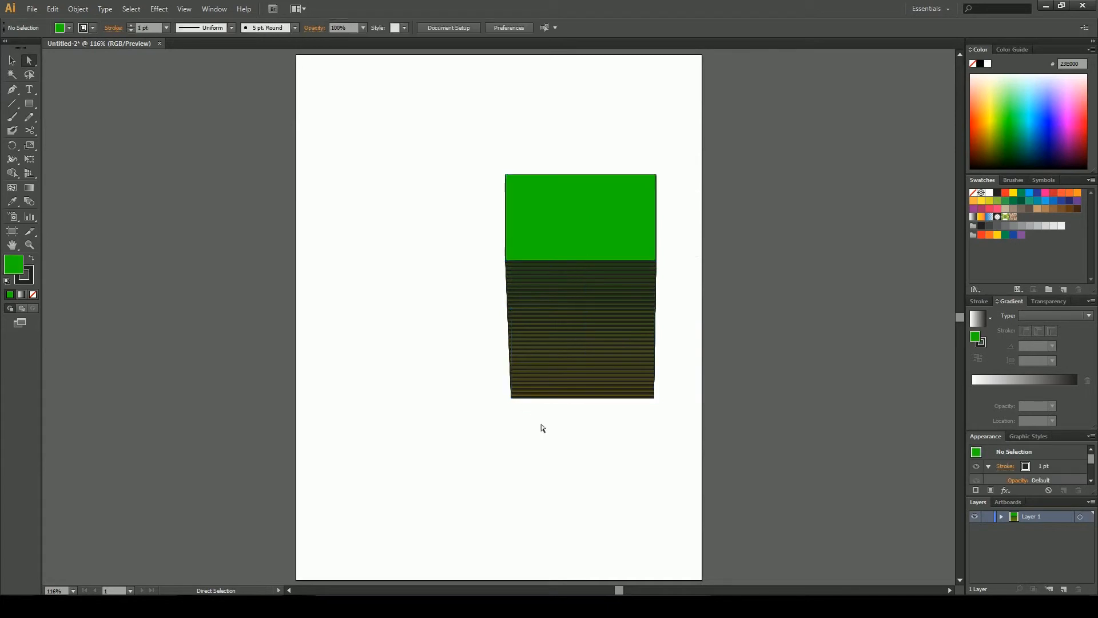
pyautogui.moveTo(555, 392); pyautogui.dragTo(424, 404)
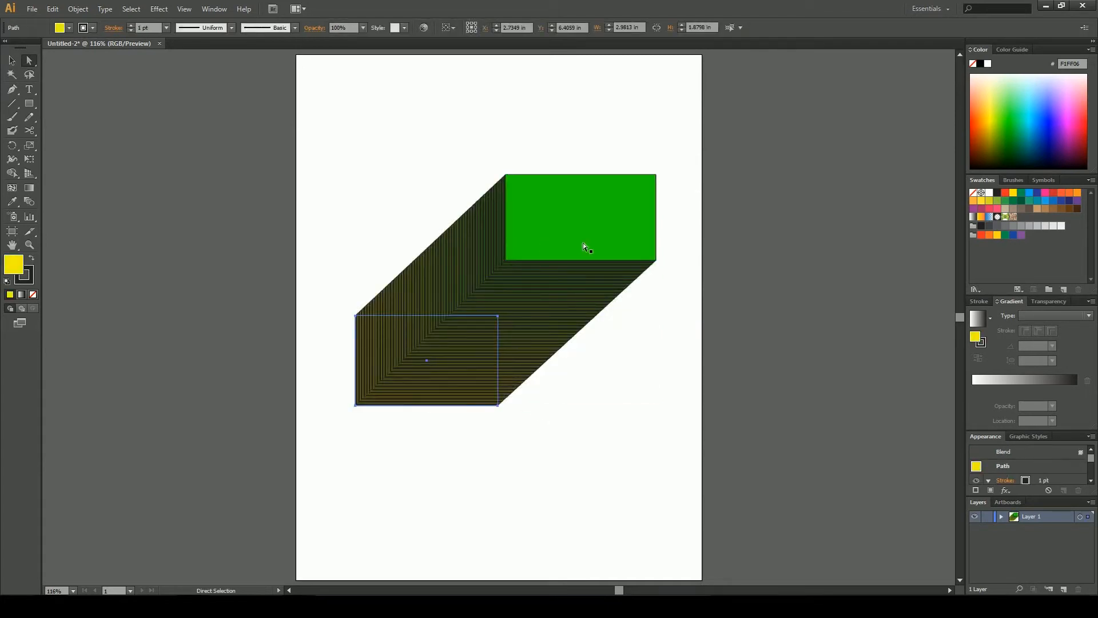
# Set the stroke of both the yellow and green blended rectangles to none
pyautogui.click(70, 27)
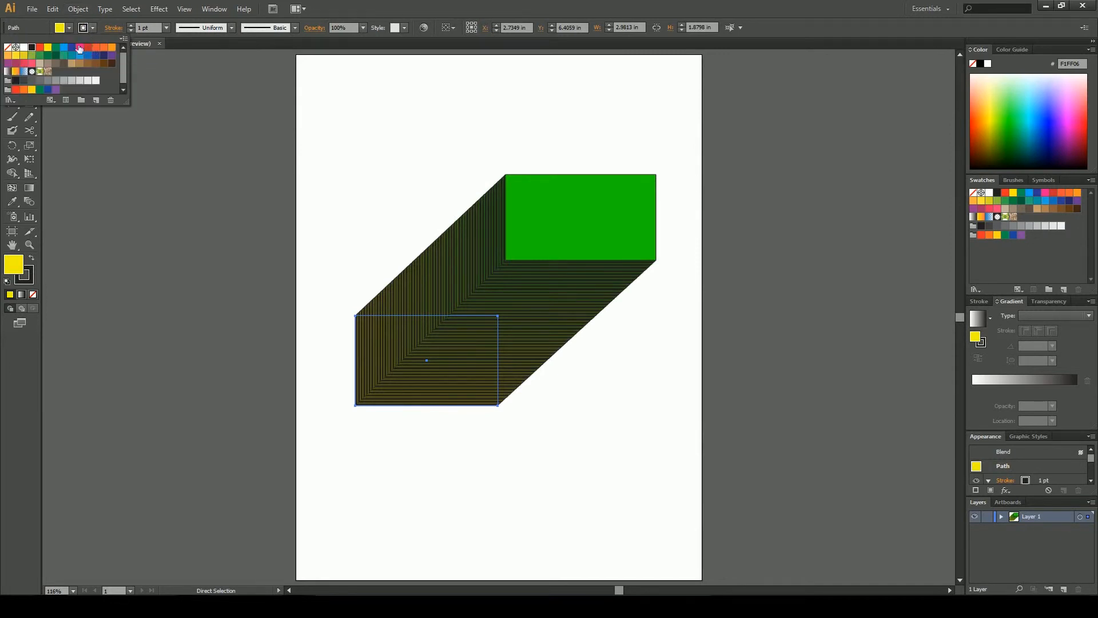
pyautogui.click(8, 47)
pyautogui.click(434, 168)
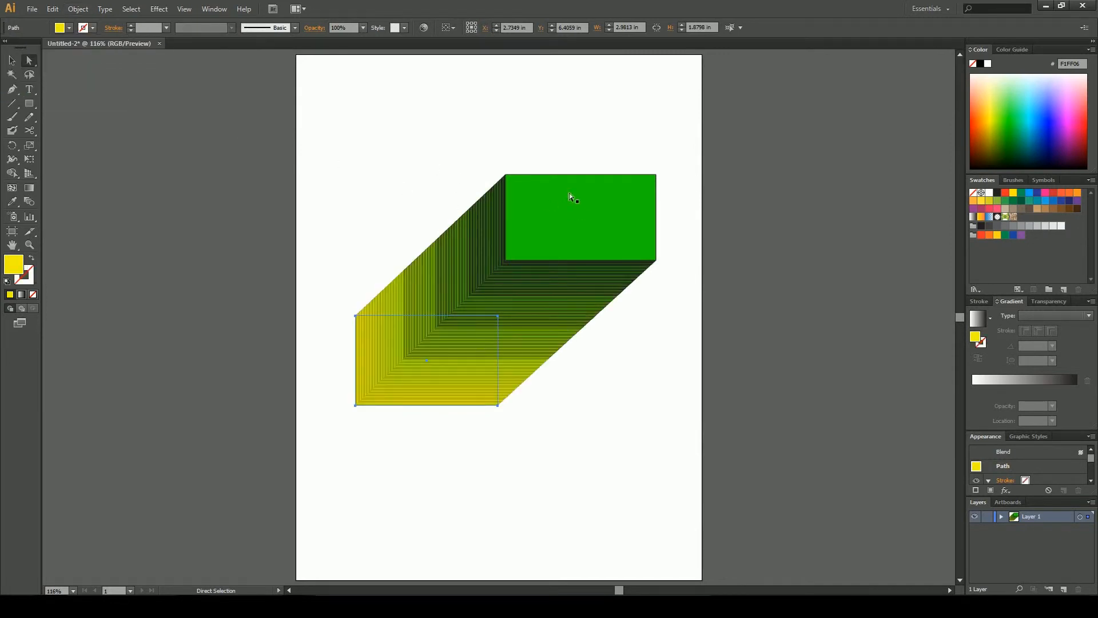
pyautogui.click(478, 135)
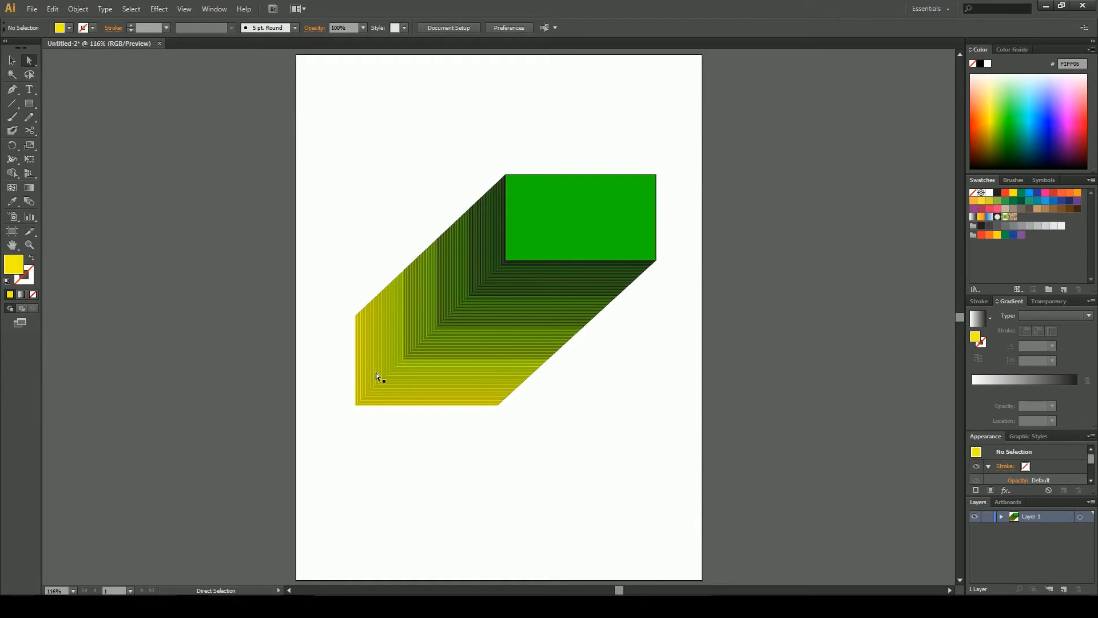
pyautogui.click(514, 200)
pyautogui.click(93, 27)
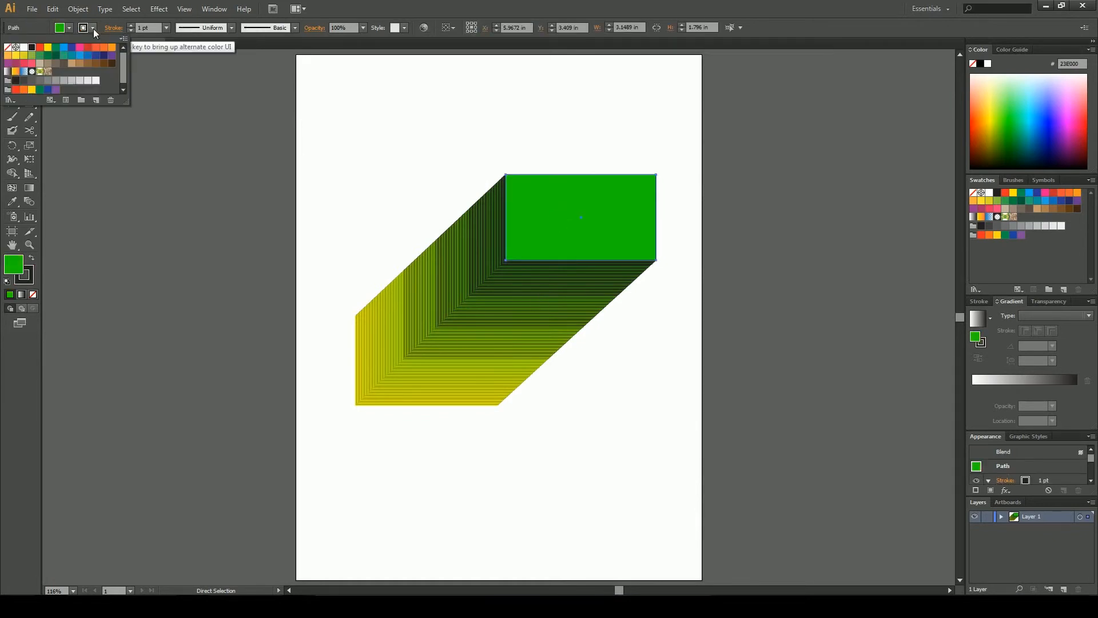
pyautogui.click(7, 48)
pyautogui.click(373, 175)
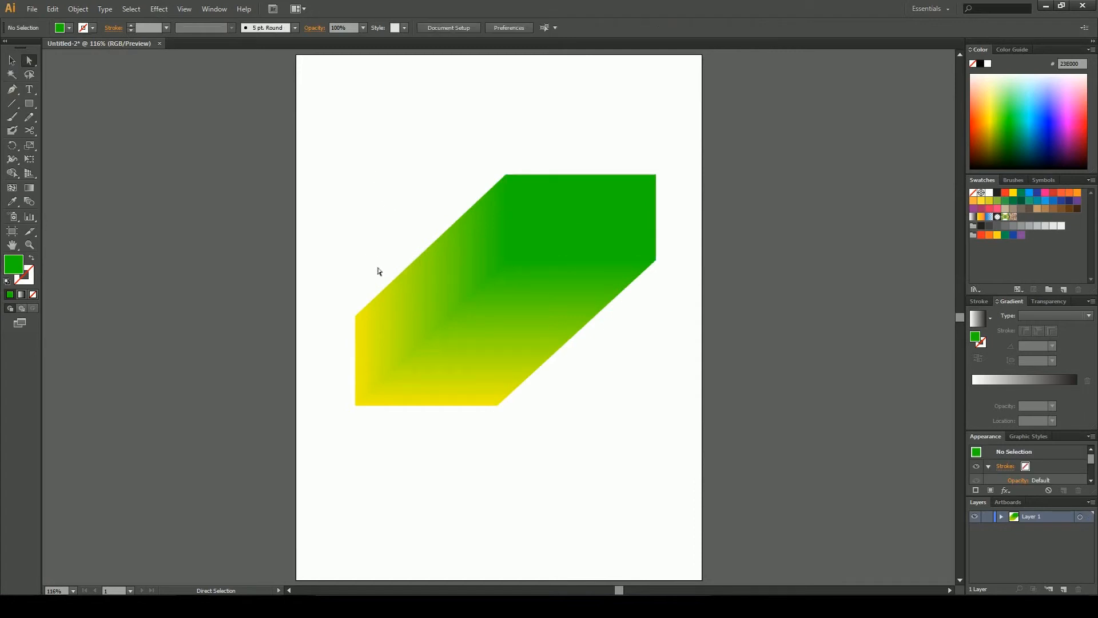
# Select and delete the whole blend object
pyautogui.moveTo(372, 257); pyautogui.dragTo(601, 382)
pyautogui.press('Delete')
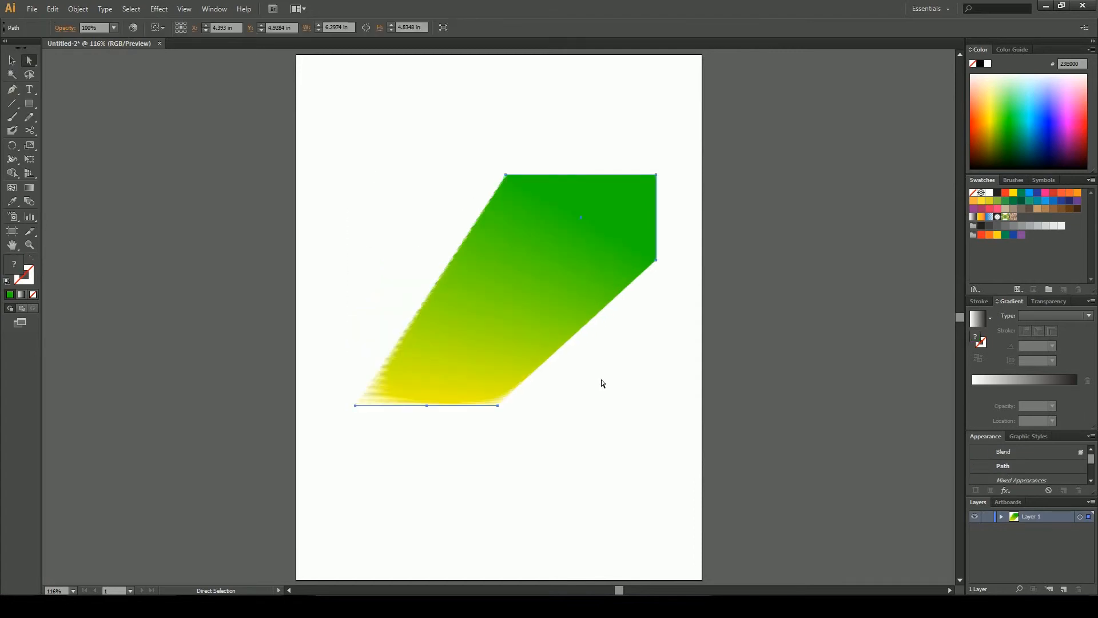
pyautogui.press('Delete')
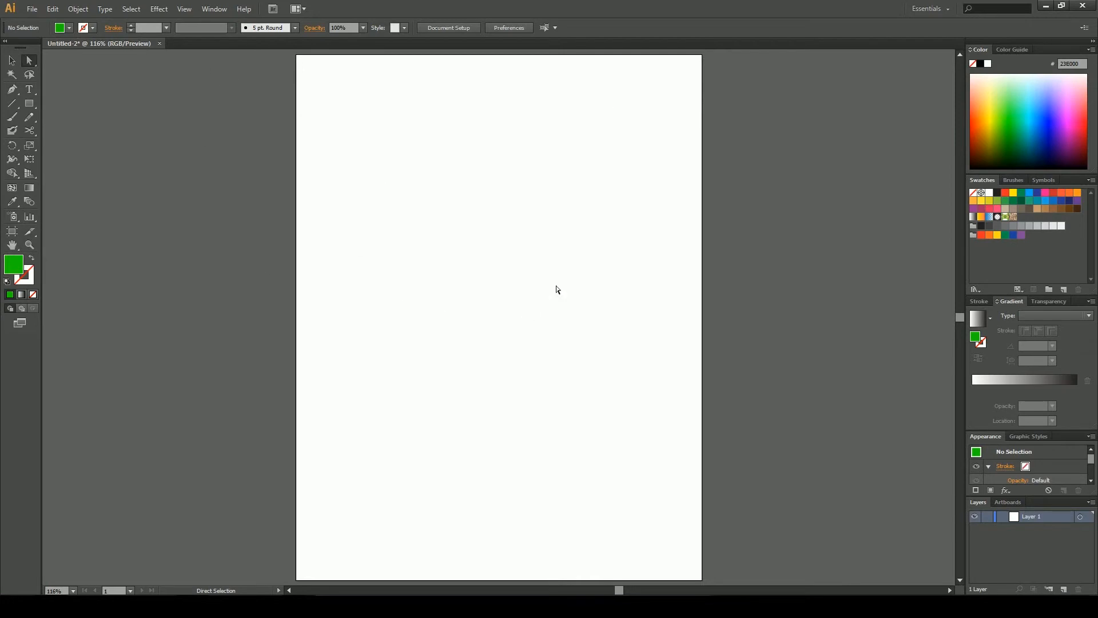
# Pan the artboard and switch between 100% zoom and fitting the artboard in the window
pyautogui.click(12, 245)
pyautogui.moveTo(349, 230)
pyautogui.mouseDown()
pyautogui.moveTo(480, 245)
pyautogui.moveTo(329, 232)
pyautogui.mouseUp()
pyautogui.click(12, 60)
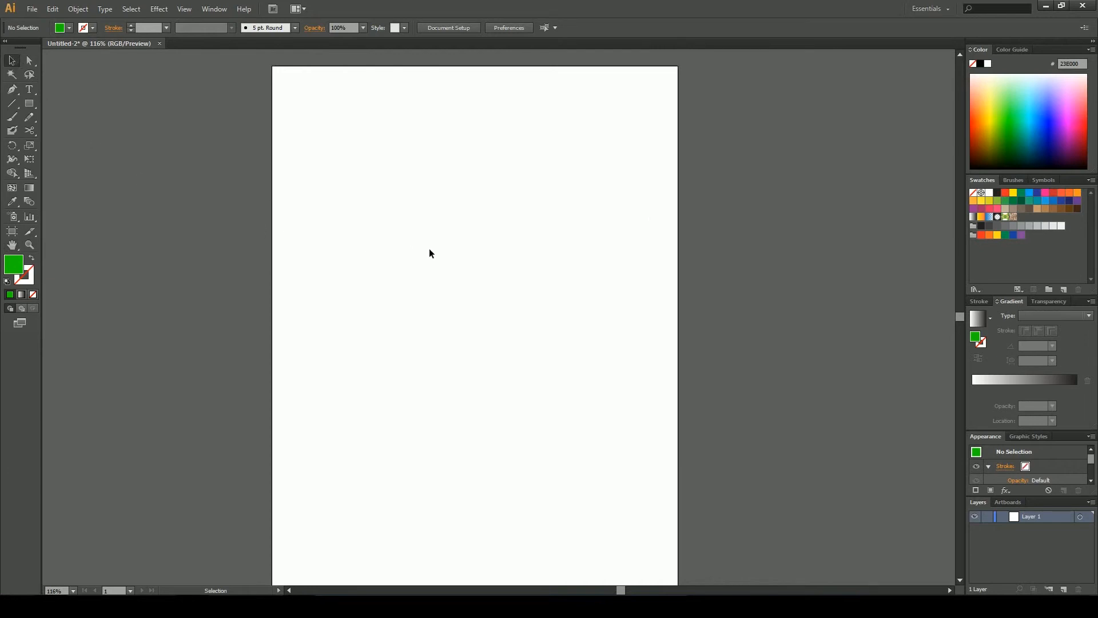
pyautogui.press('space')
pyautogui.moveTo(453, 257); pyautogui.dragTo(441, 208)
pyautogui.press('space')
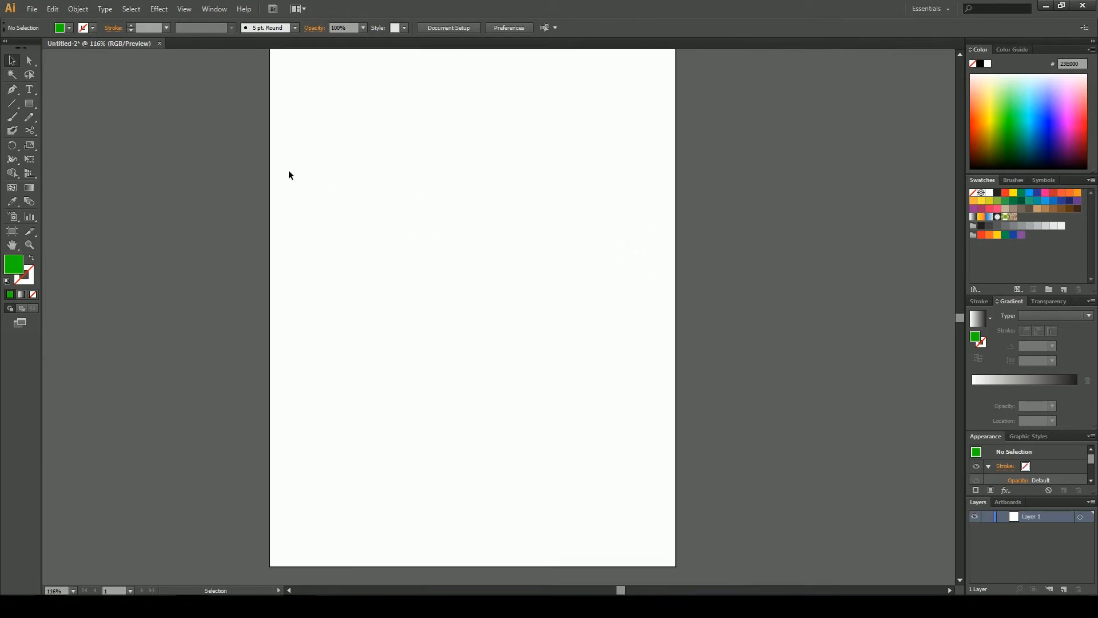
pyautogui.doubleClick(33, 244)
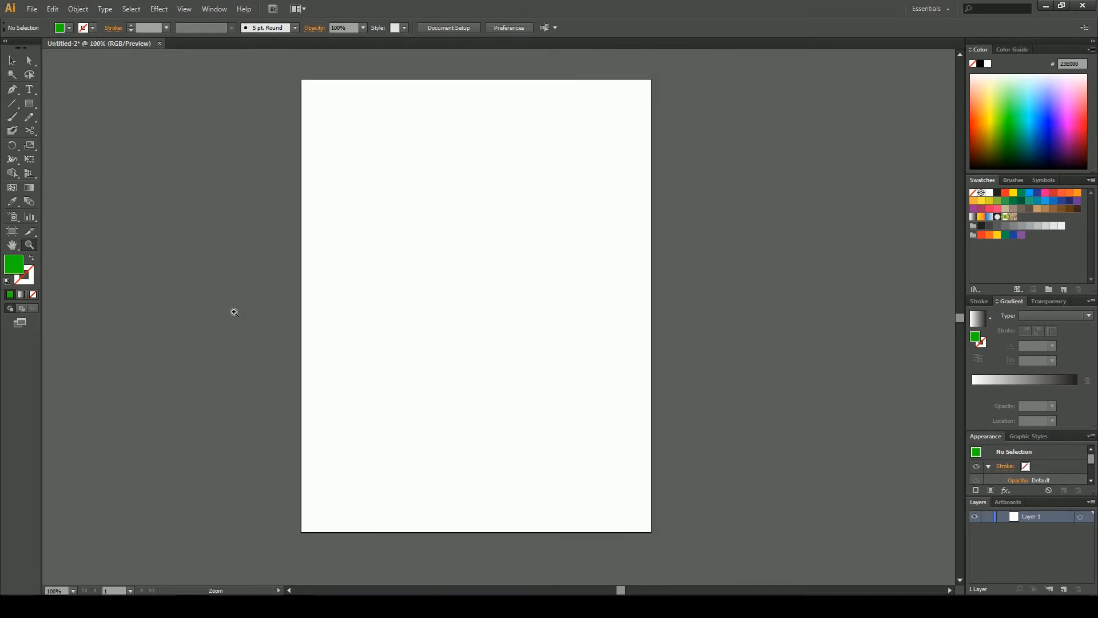
pyautogui.doubleClick(12, 245)
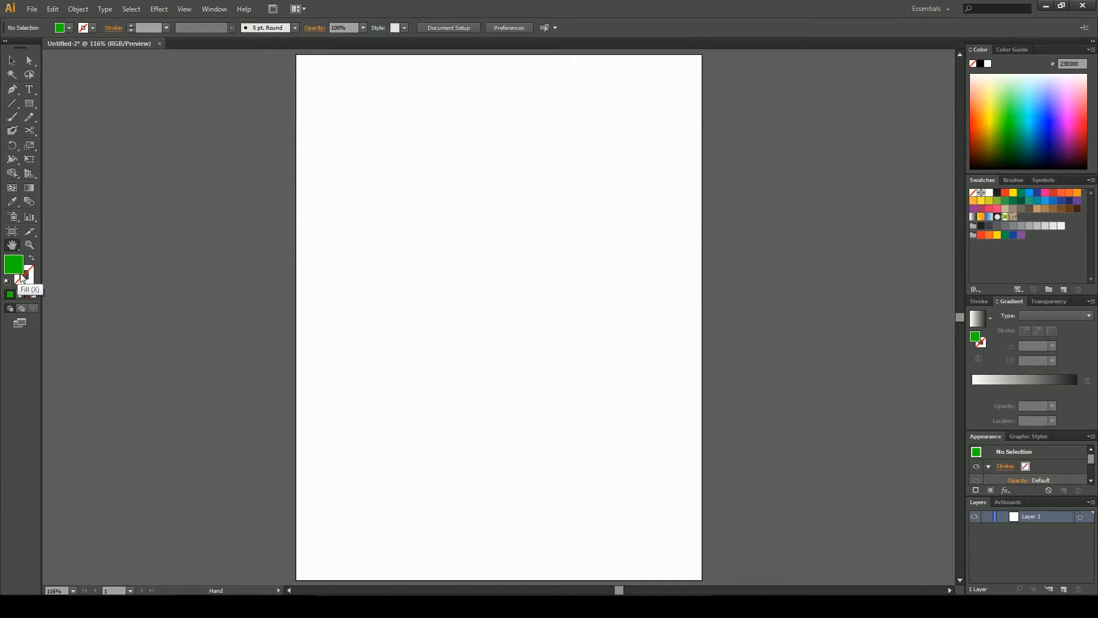
# Reset the fill and stroke to default colors and swap them back and forth several times
pyautogui.press('d')
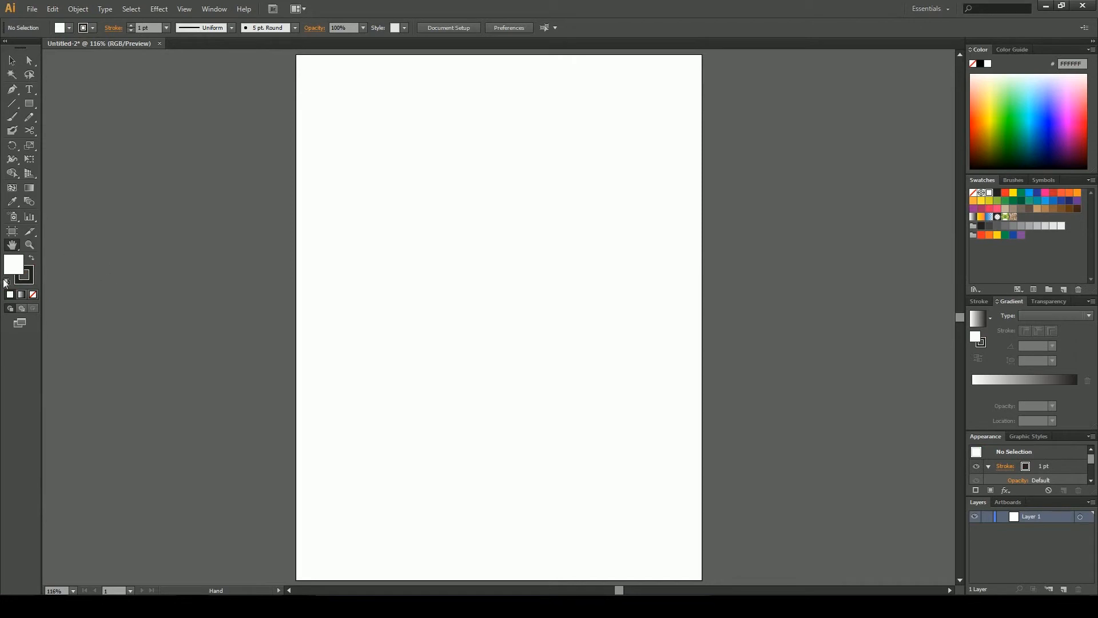
pyautogui.click(32, 259)
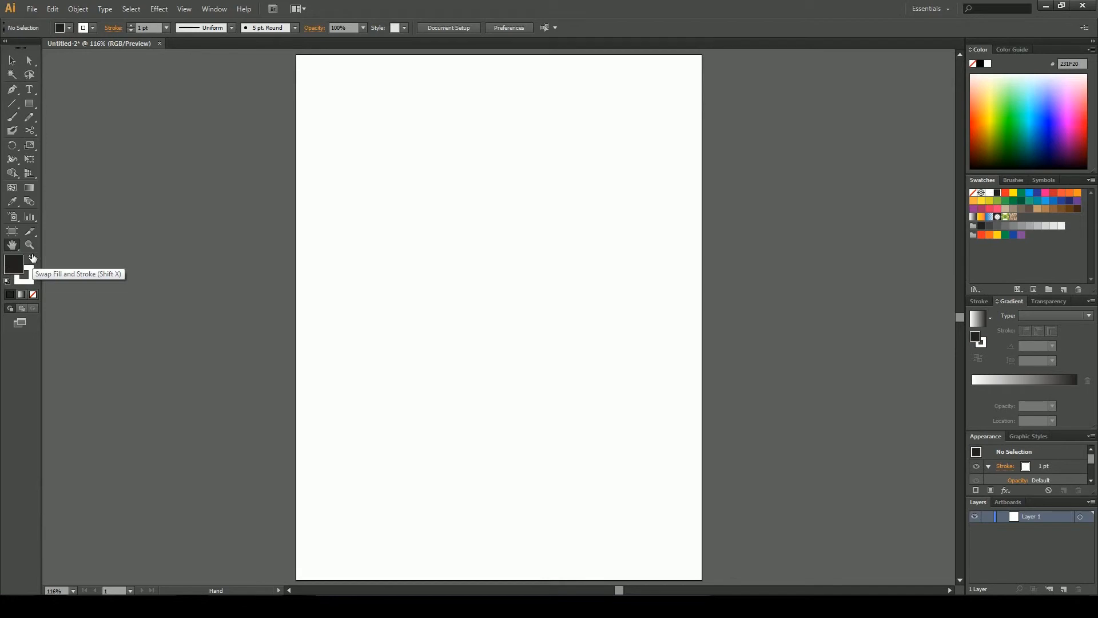
pyautogui.click(33, 258)
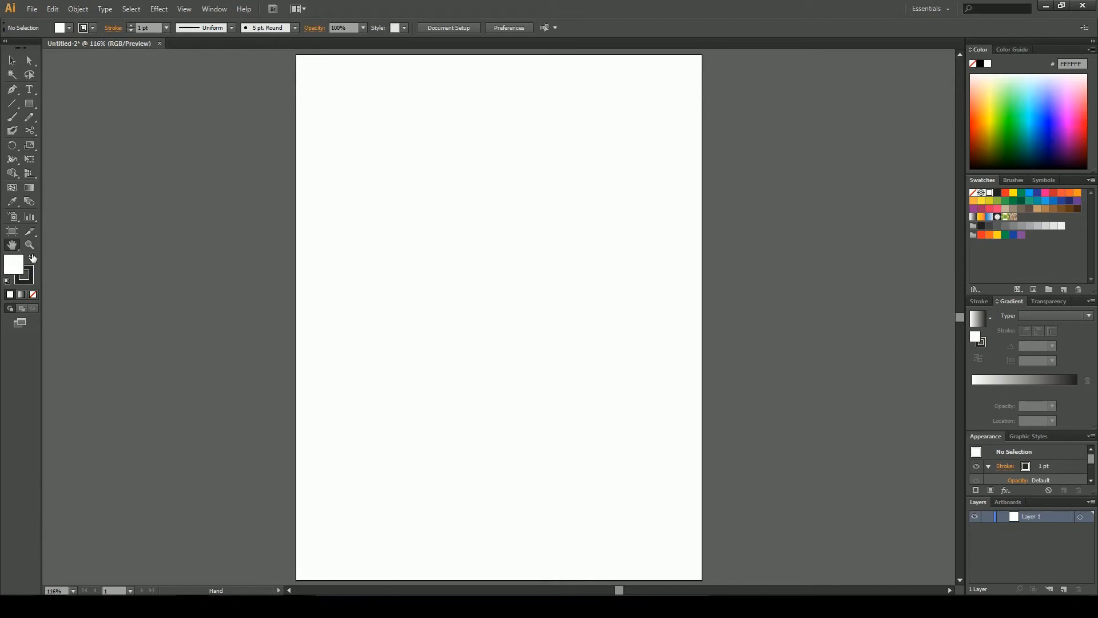
pyautogui.click(33, 258)
pyautogui.click(33, 259)
pyautogui.click(33, 258)
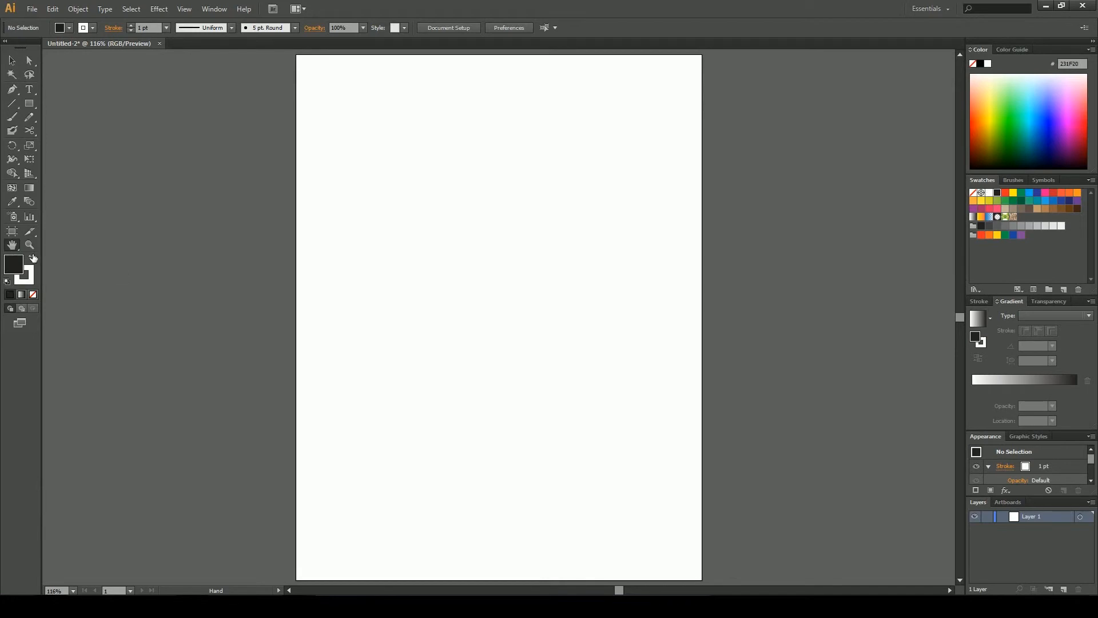
# Swap the fill and stroke colours, then set the fill to none and back to solid colour
pyautogui.click(32, 259)
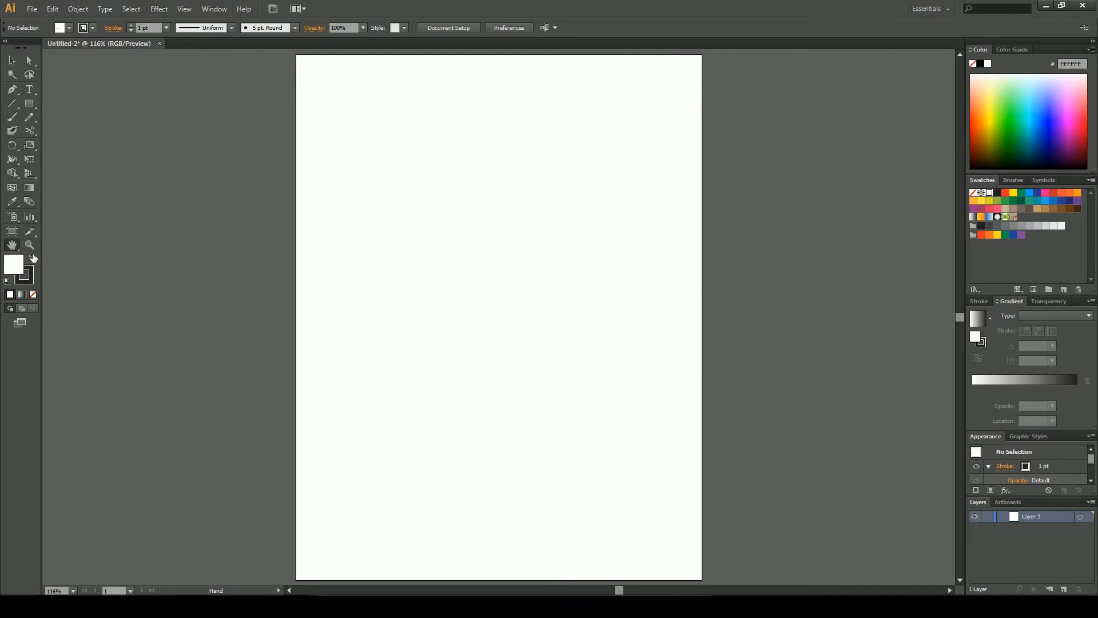
pyautogui.click(32, 295)
pyautogui.click(10, 294)
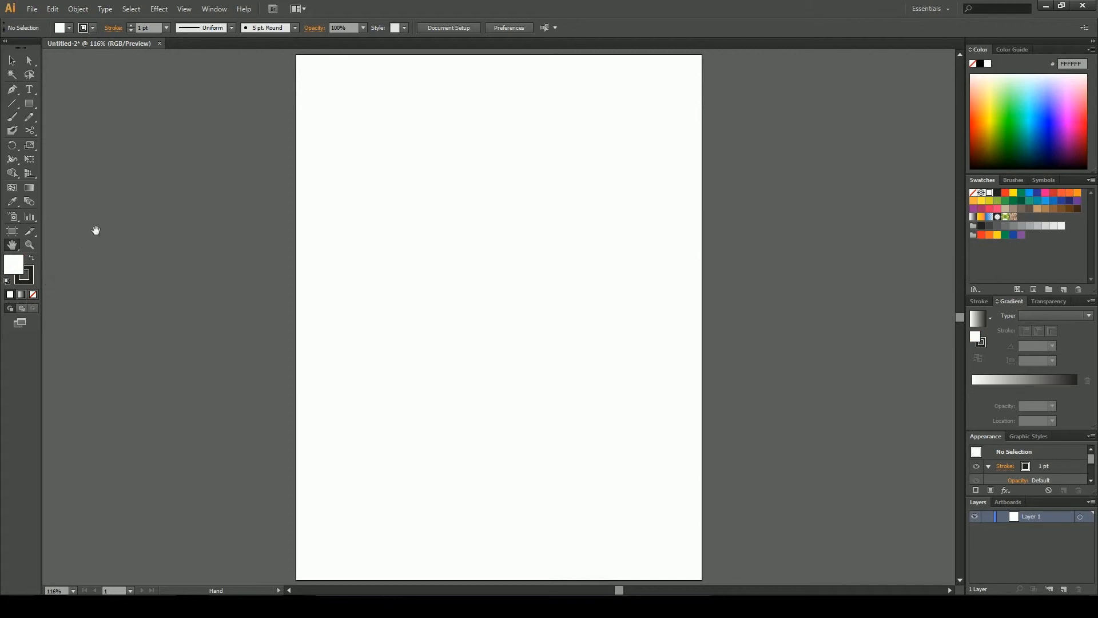
# Draw a rectangle about 3.83 × 4.06 in in the artboard's middle and fill it with cyan 0CFFD0
pyautogui.click(21, 310)
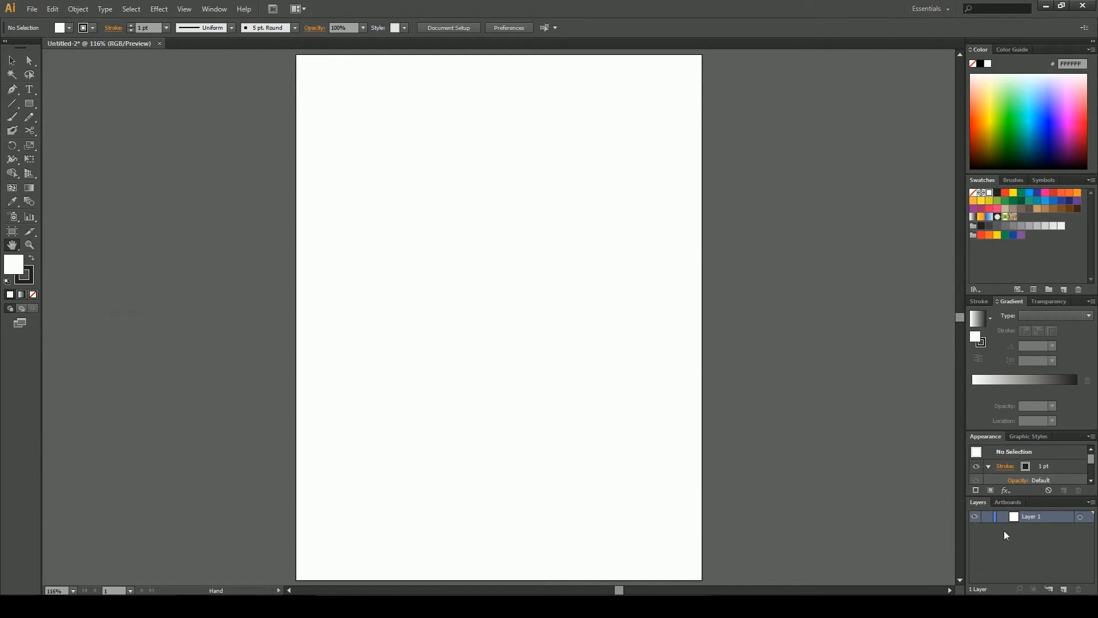
pyautogui.moveTo(755, 316); pyautogui.dragTo(750, 318)
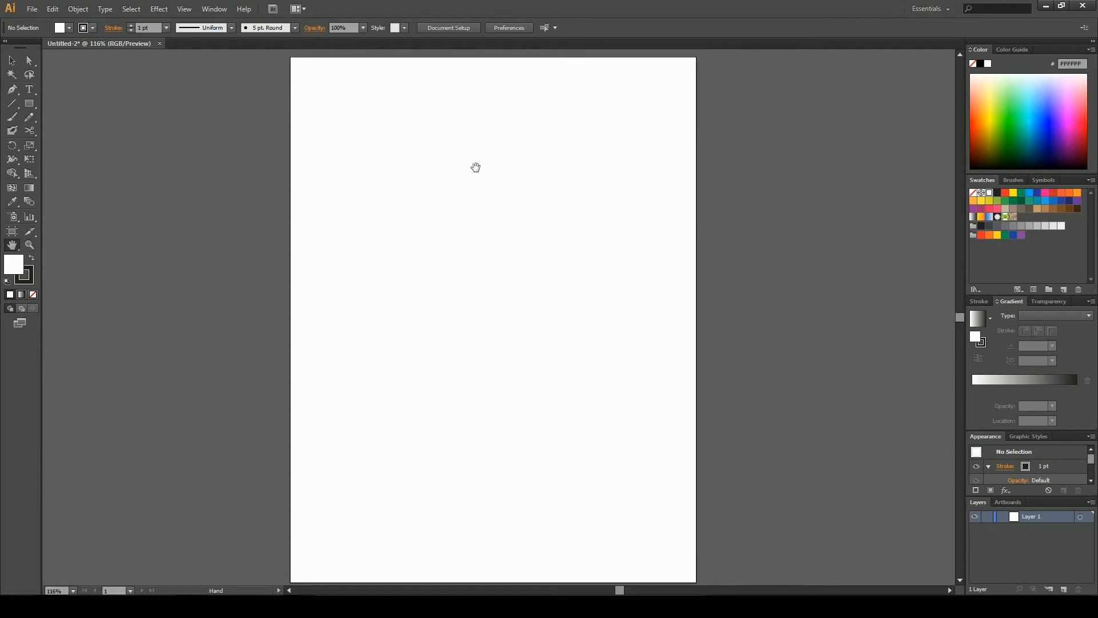
pyautogui.click(24, 107)
pyautogui.moveTo(425, 183)
pyautogui.mouseDown()
pyautogui.moveTo(532, 314)
pyautogui.moveTo(608, 376)
pyautogui.mouseUp()
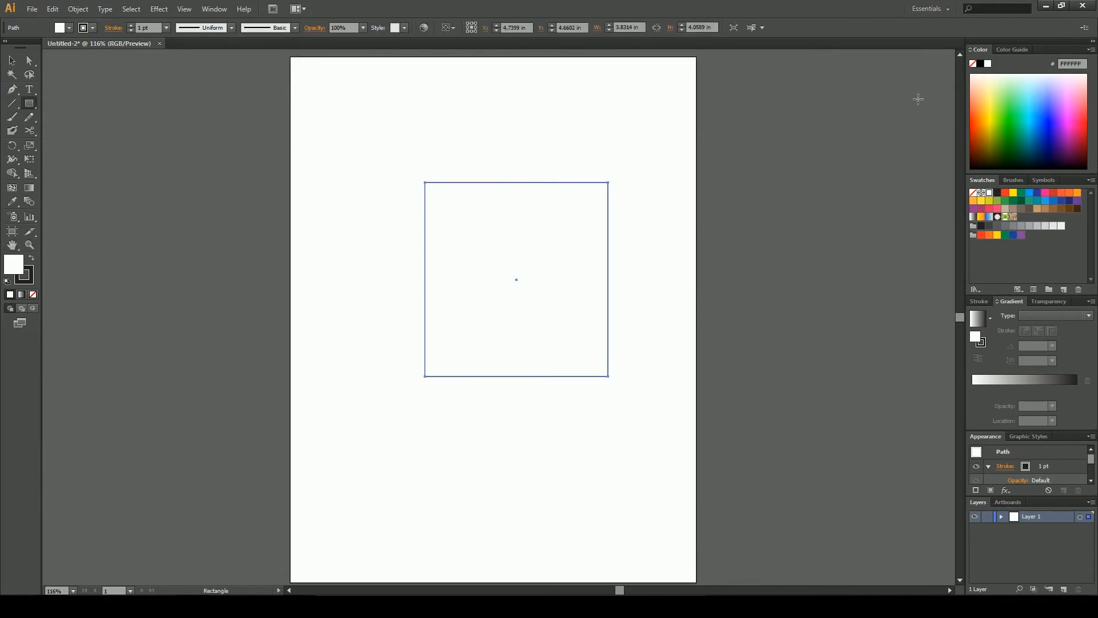
pyautogui.click(1014, 121)
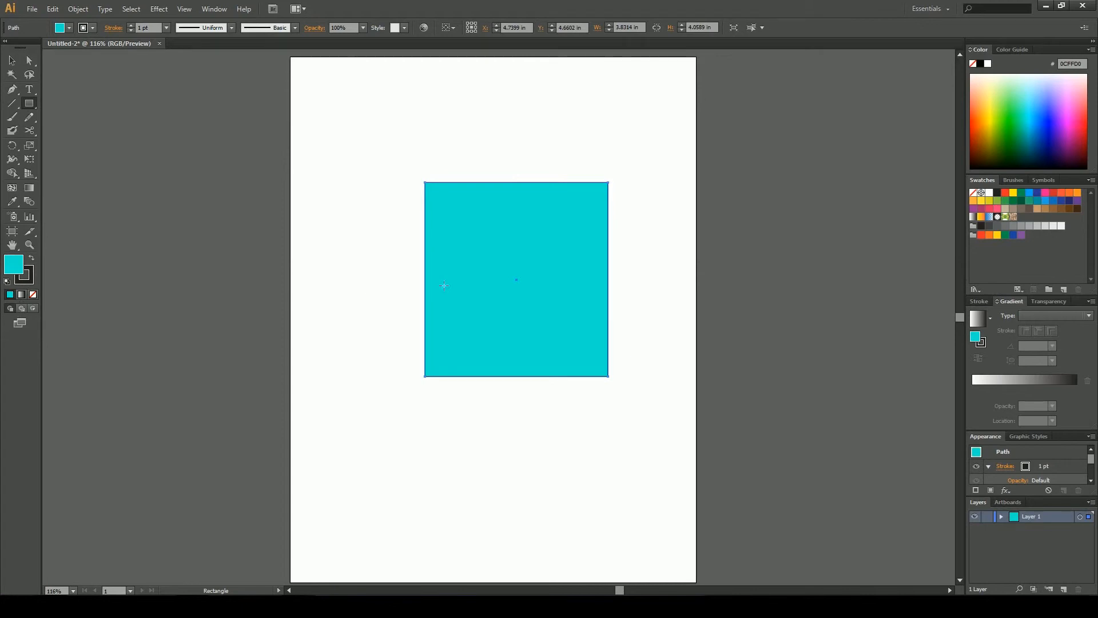
# Draw two more overlapping cyan rectangles, one about 2.83 × 2.91 in upper left and one lower right
pyautogui.moveTo(354, 135); pyautogui.dragTo(489, 275)
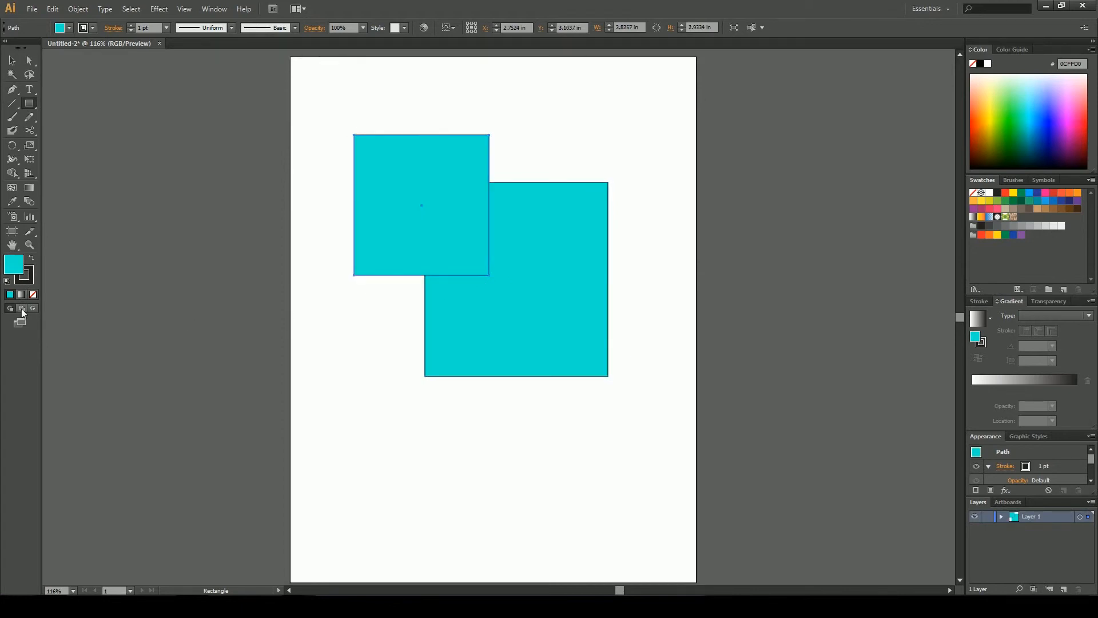
pyautogui.moveTo(525, 317); pyautogui.dragTo(671, 434)
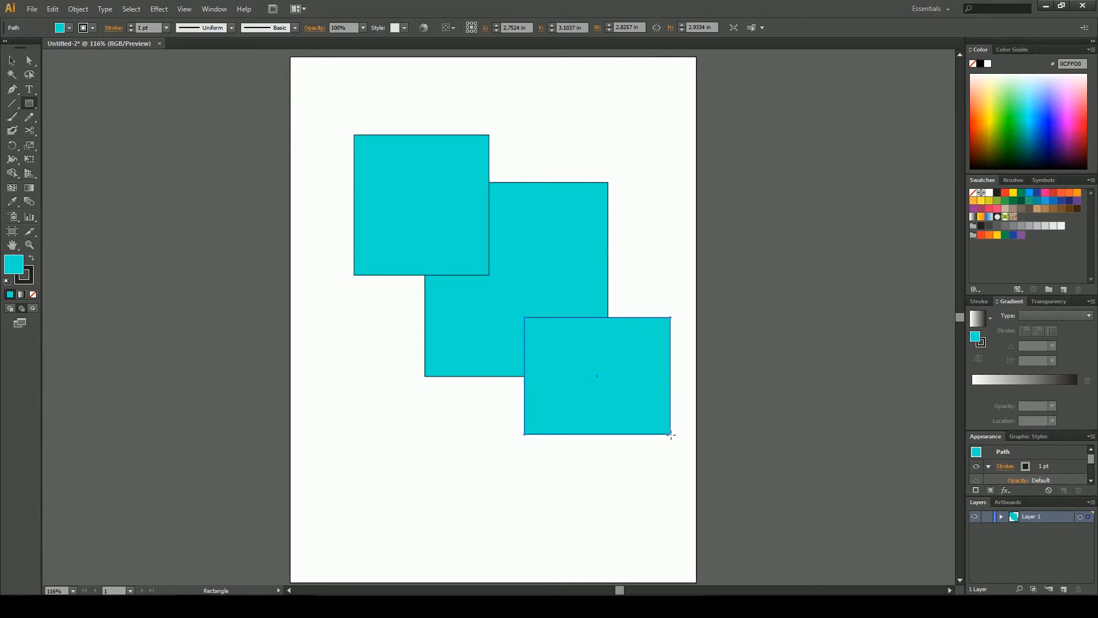
pyautogui.click(12, 60)
pyautogui.click(358, 320)
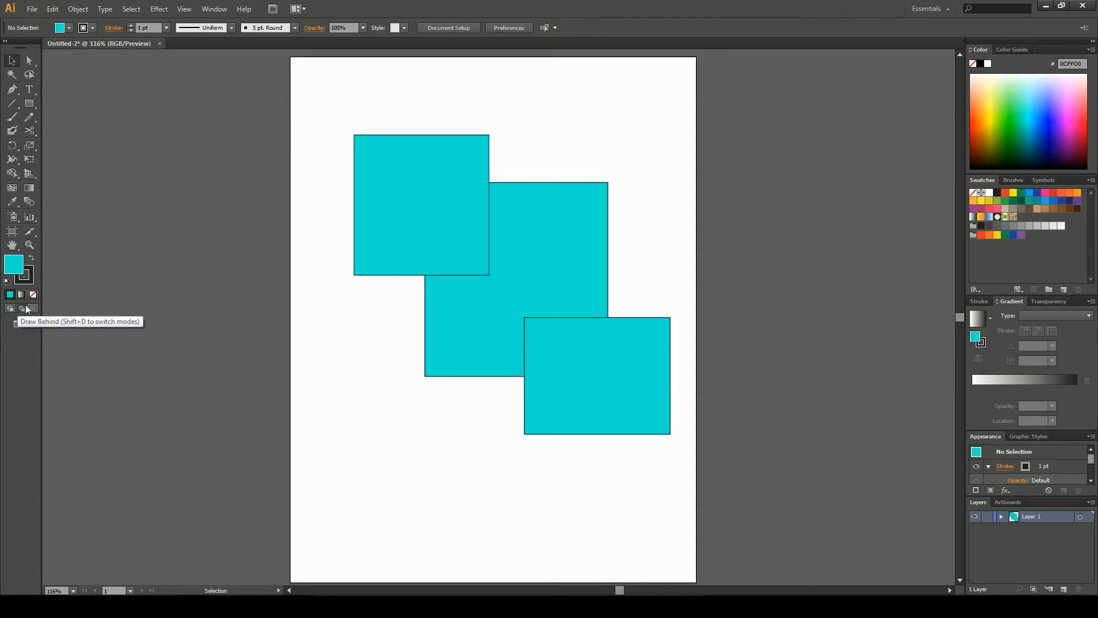
# Select the middle rectangle, switch to Draw Inside mode, and draw a rectangle clipped inside it
pyautogui.click(491, 369)
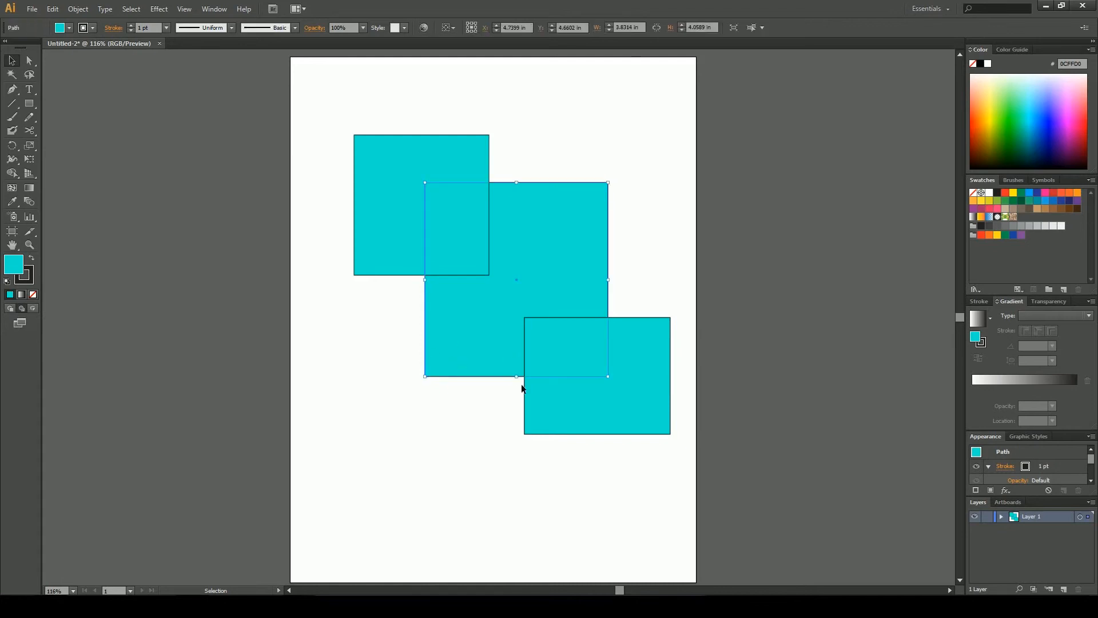
pyautogui.click(34, 309)
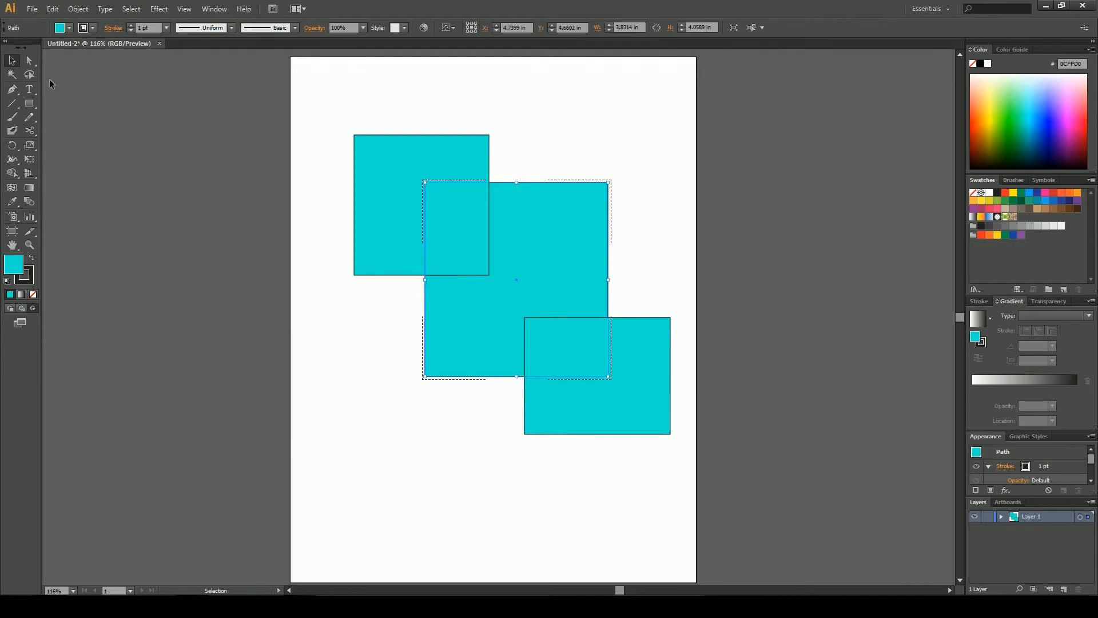
pyautogui.click(29, 103)
pyautogui.moveTo(463, 227); pyautogui.dragTo(585, 324)
pyautogui.click(12, 60)
pyautogui.click(343, 327)
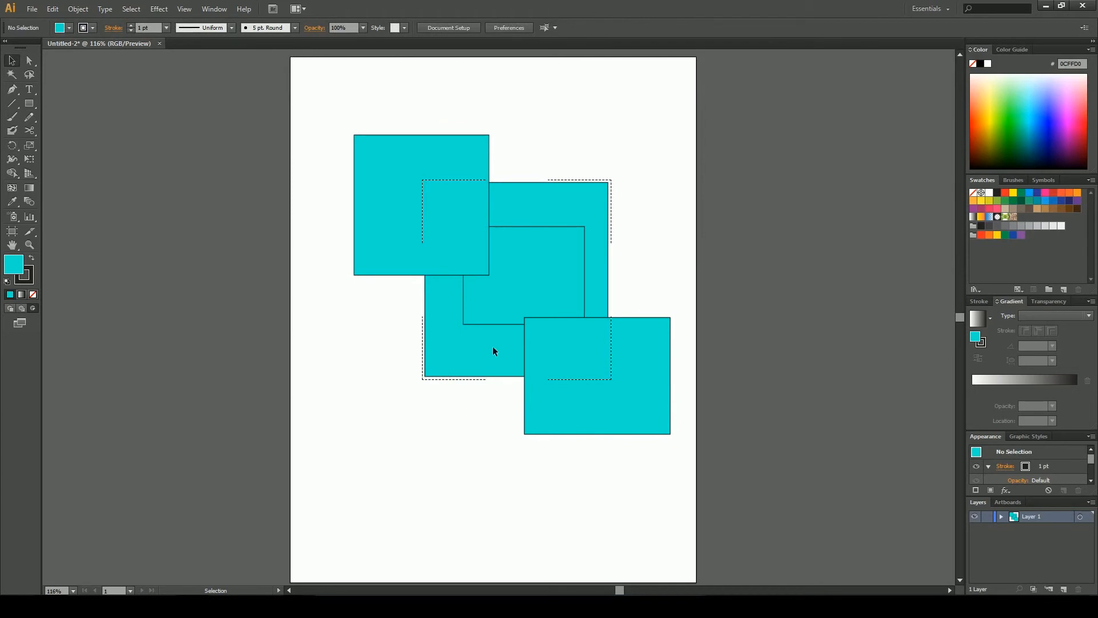
# Move the clipped group down and left, then enlarge it to about 7.23 × 5.63 in
pyautogui.moveTo(426, 375); pyautogui.dragTo(352, 417)
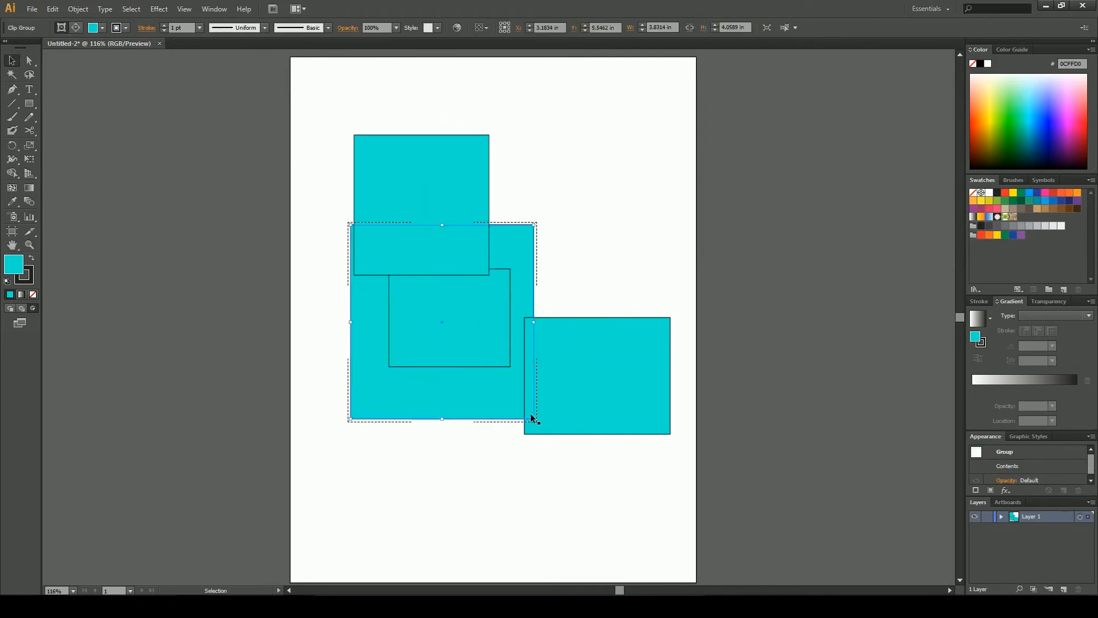
pyautogui.moveTo(531, 418); pyautogui.dragTo(696, 494)
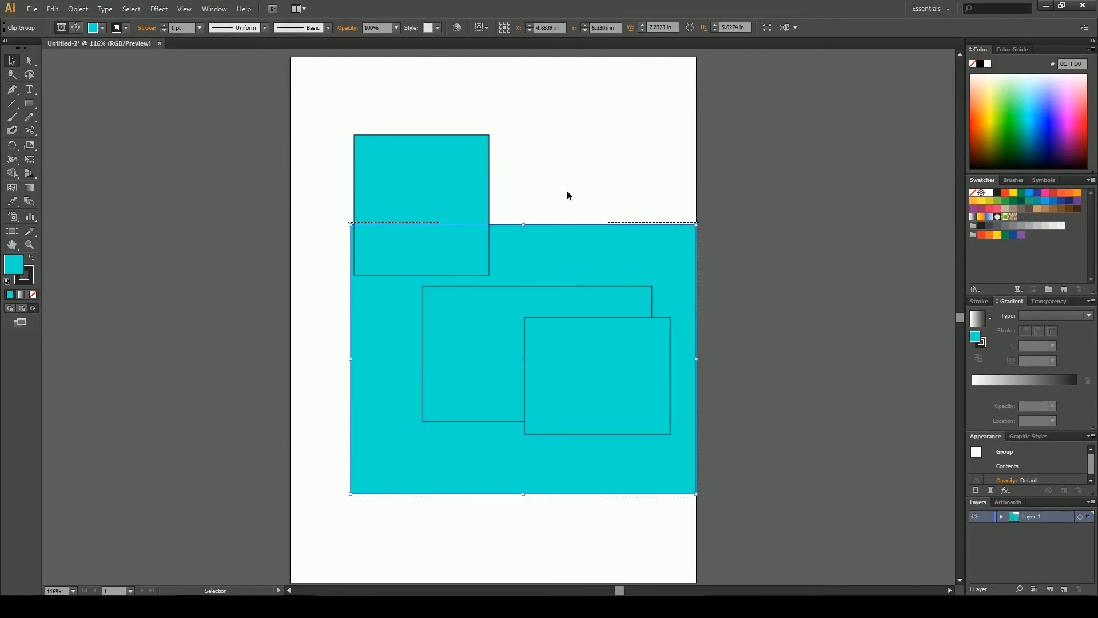
pyautogui.click(542, 222)
pyautogui.click(529, 229)
# Return to Draw Normal mode and draw a rectangle about 4.00 × 3.87 in overlapping the lower left
pyautogui.click(22, 309)
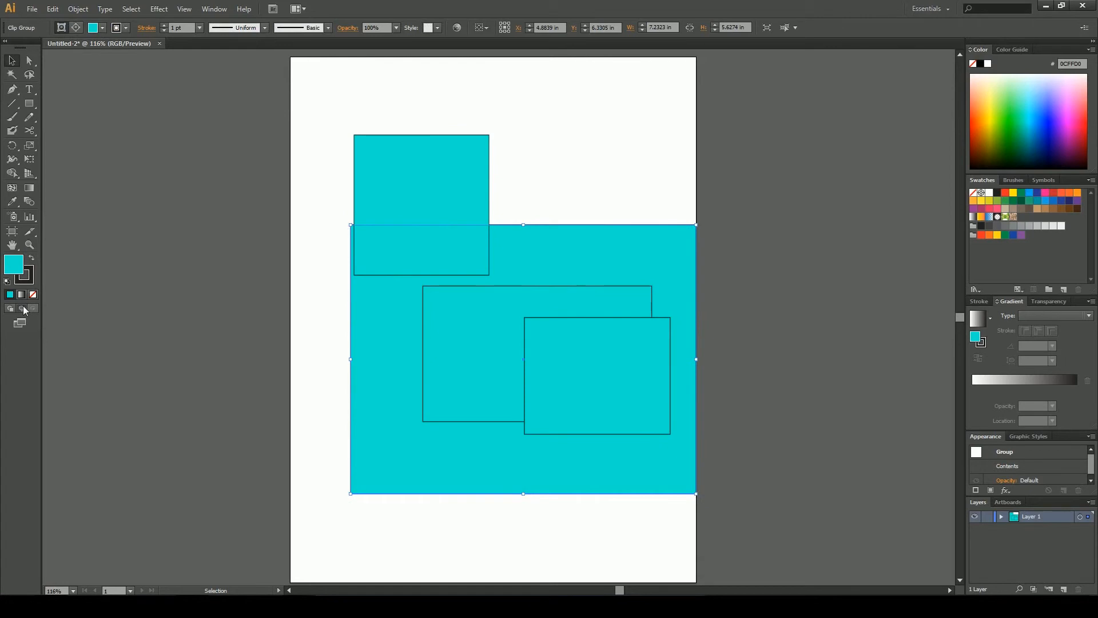
pyautogui.click(29, 103)
pyautogui.moveTo(303, 331); pyautogui.dragTo(495, 515)
pyautogui.click(20, 59)
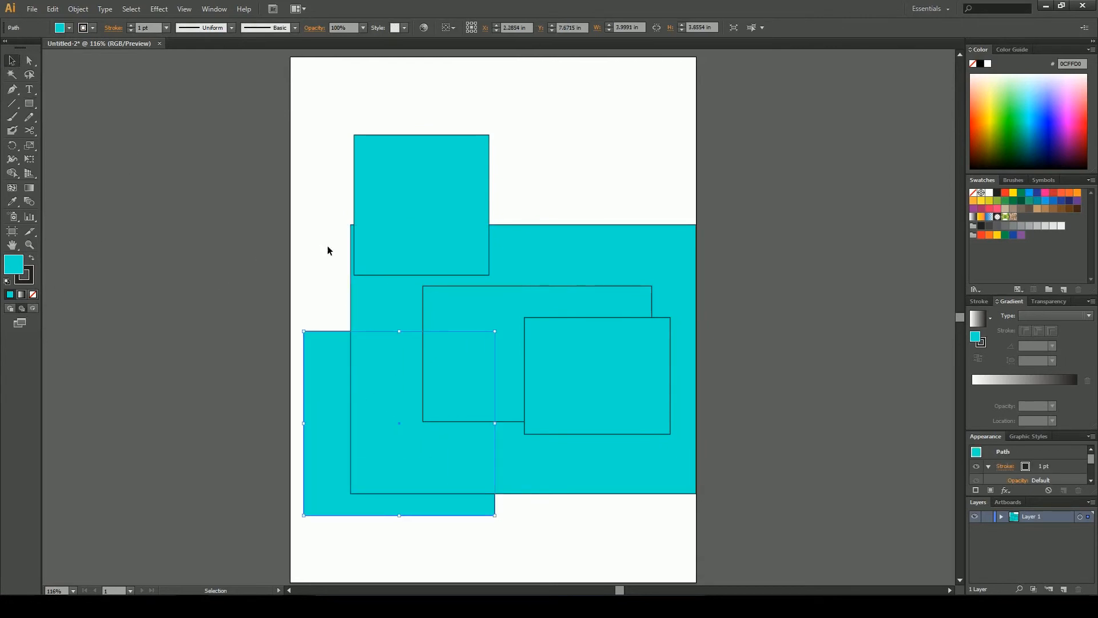
pyautogui.click(343, 279)
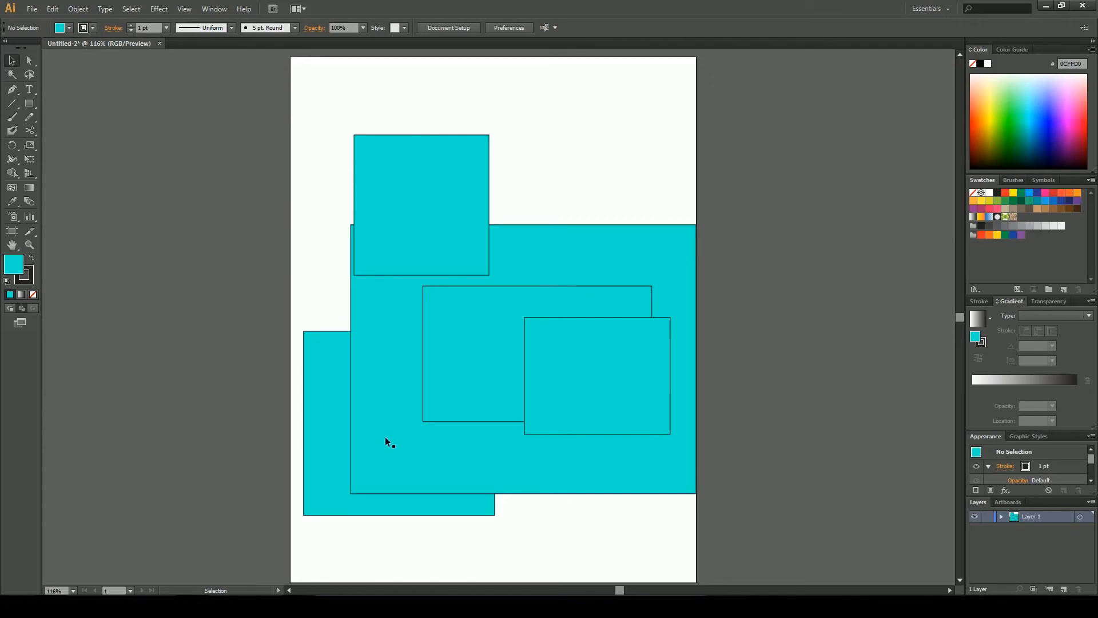
# Shift the upper-left square slightly left and delete the large clipped group
pyautogui.moveTo(456, 238); pyautogui.dragTo(413, 240)
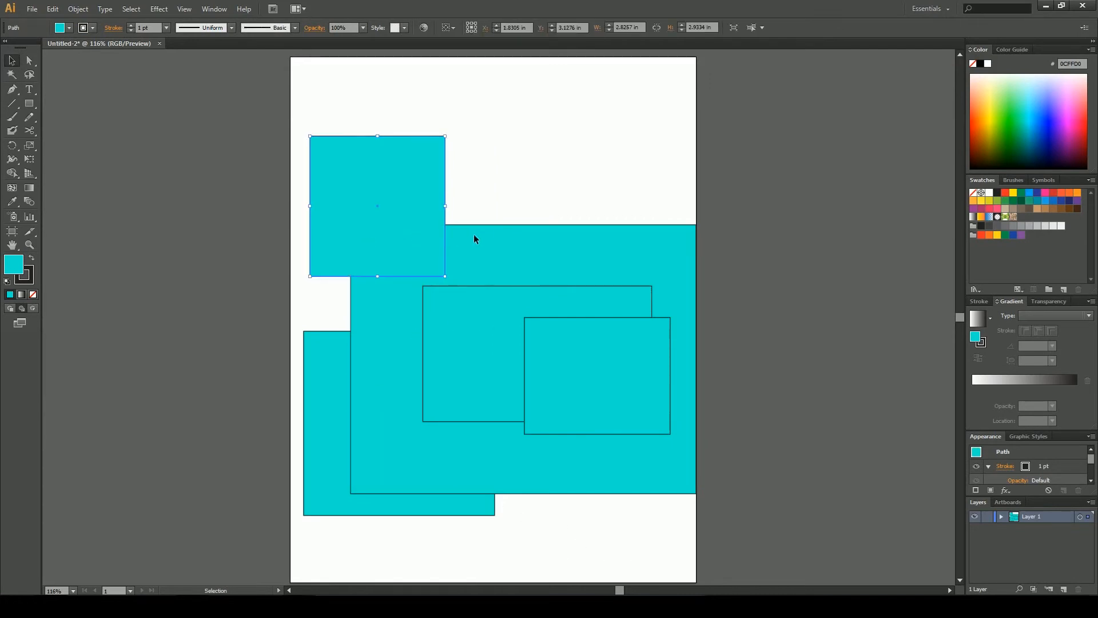
pyautogui.click(466, 324)
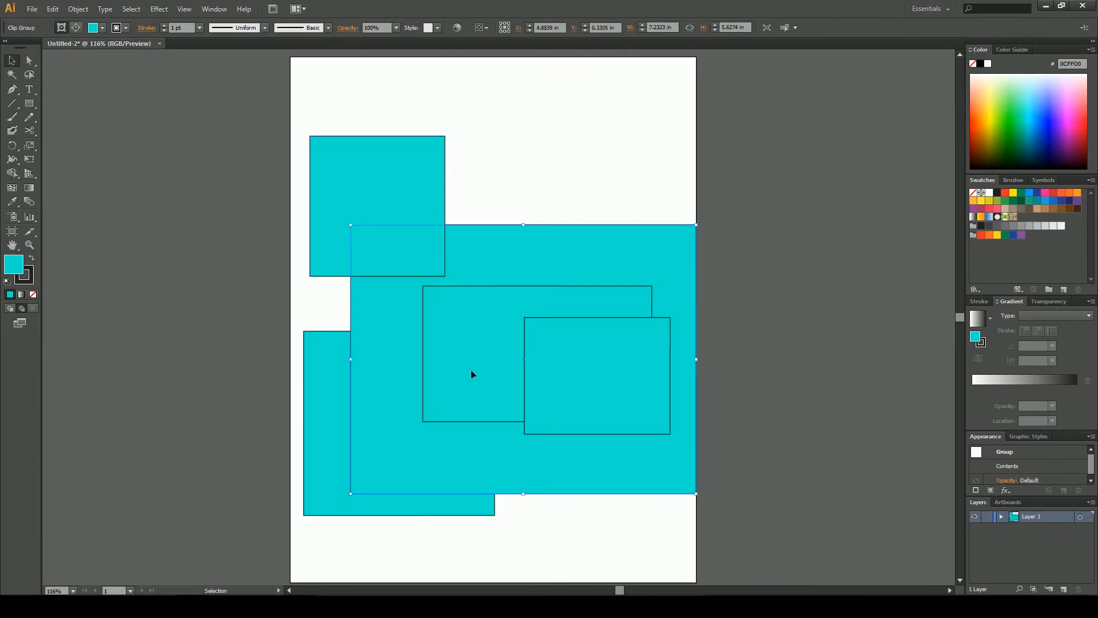
pyautogui.press('Delete')
# Nudge the middle rectangle and move the upper square down so it overlaps the others
pyautogui.moveTo(507, 352); pyautogui.dragTo(496, 346)
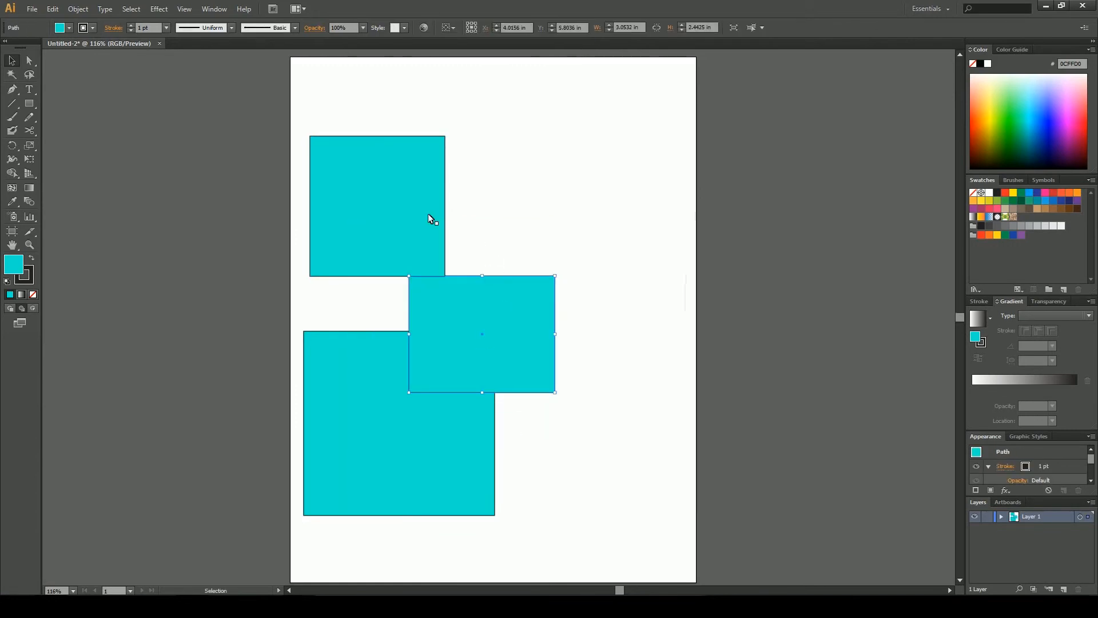
pyautogui.moveTo(428, 215); pyautogui.dragTo(442, 306)
pyautogui.click(633, 294)
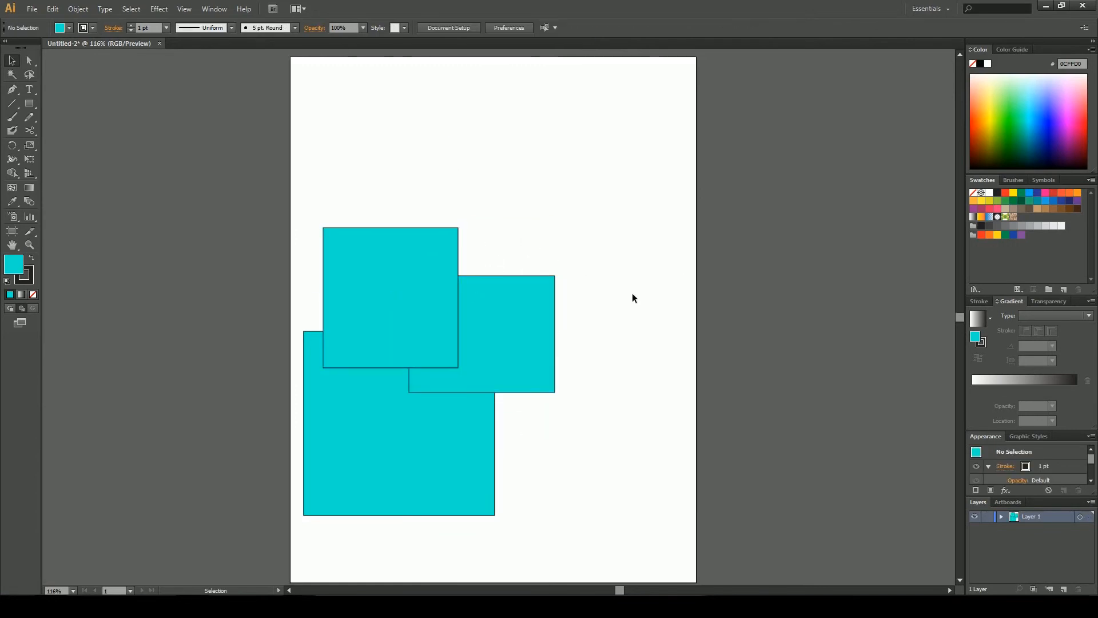
# Change the large lower square's stacking order: bring forward, send backward, bring to front, then send to back
pyautogui.click(435, 435)
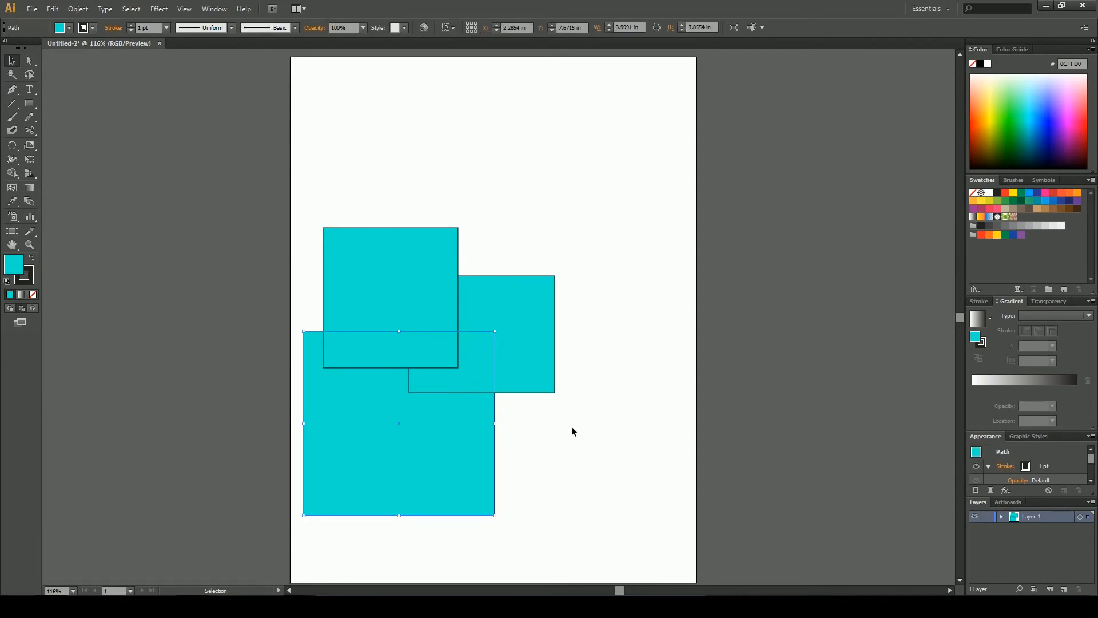
pyautogui.press('a')
pyautogui.hotkey('ctrl', ']')
pyautogui.hotkey('ctrl', ']')
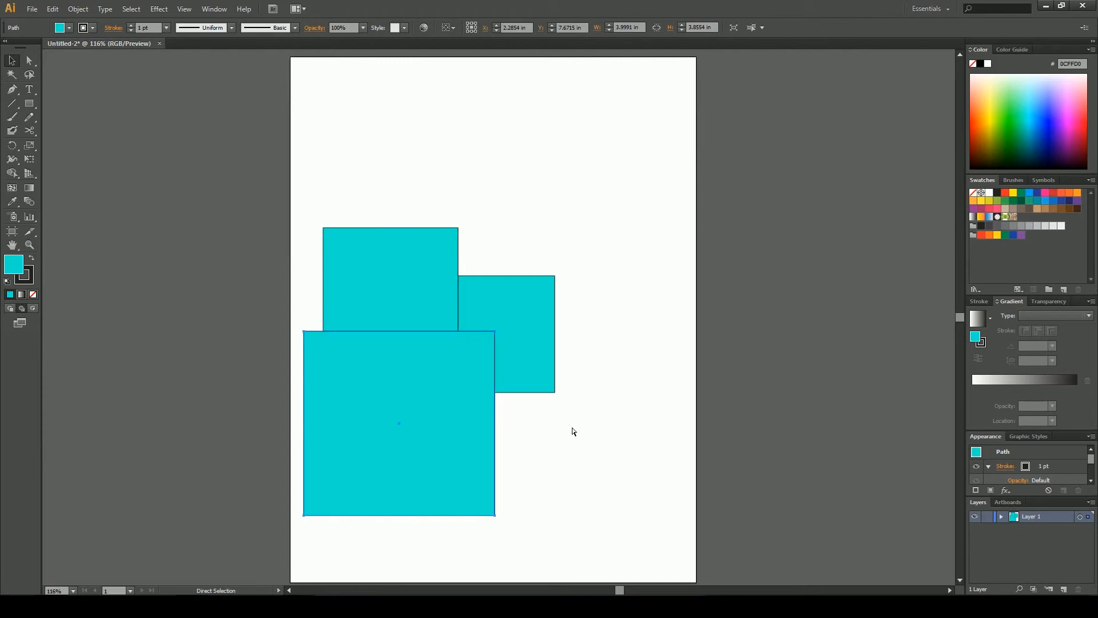
pyautogui.hotkey('ctrl', '[')
pyautogui.hotkey('ctrl', '[')
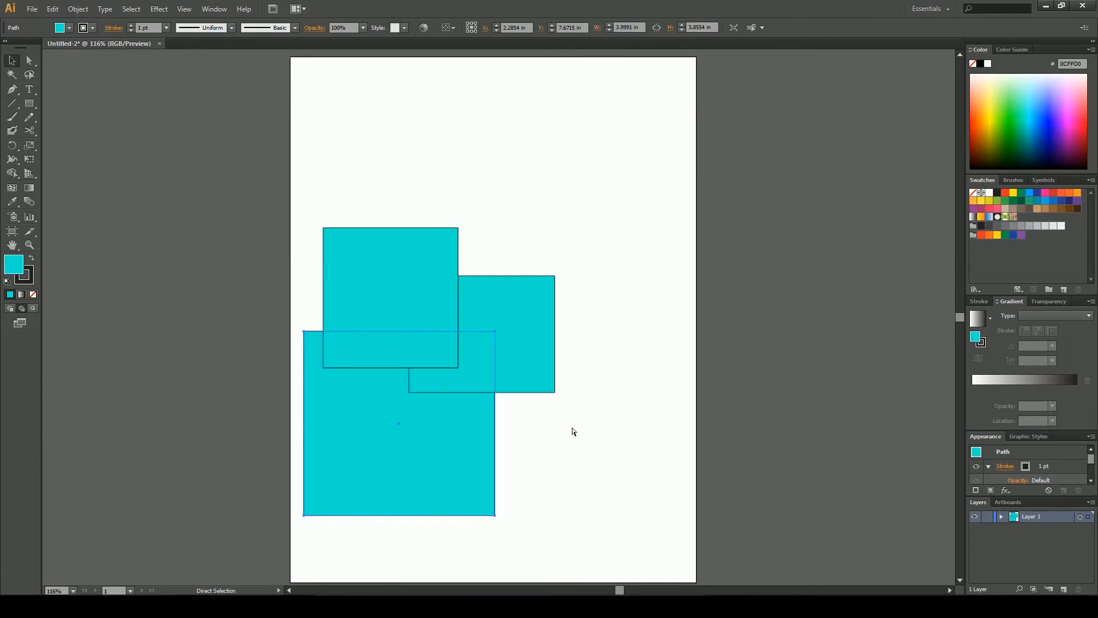
pyautogui.hotkey('ctrl', 'shift', ']')
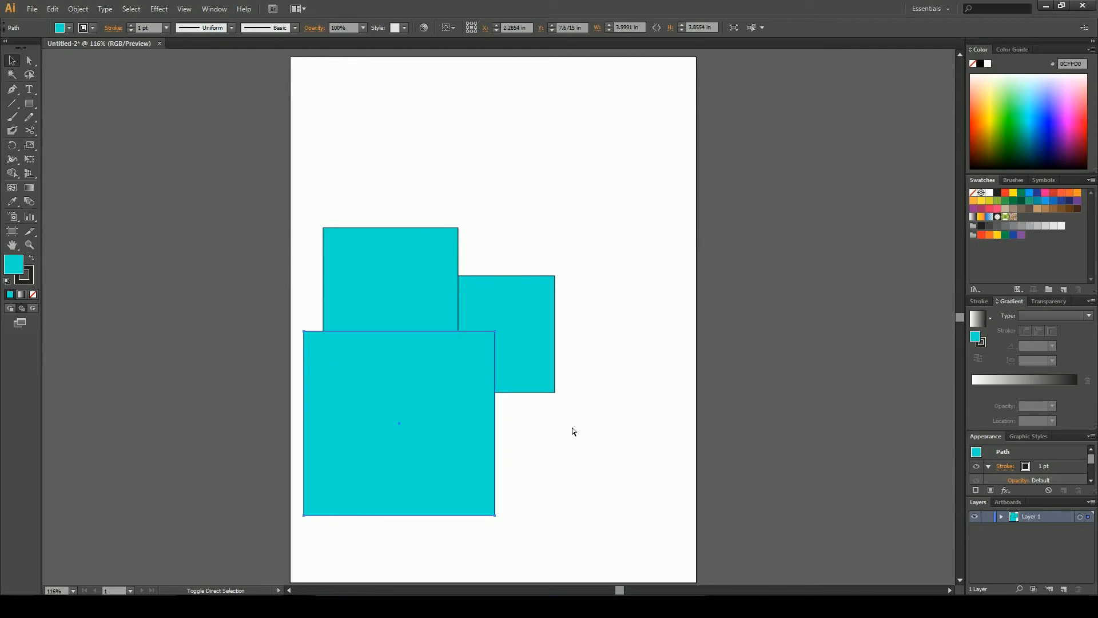
pyautogui.hotkey('ctrl', 'shift', '[')
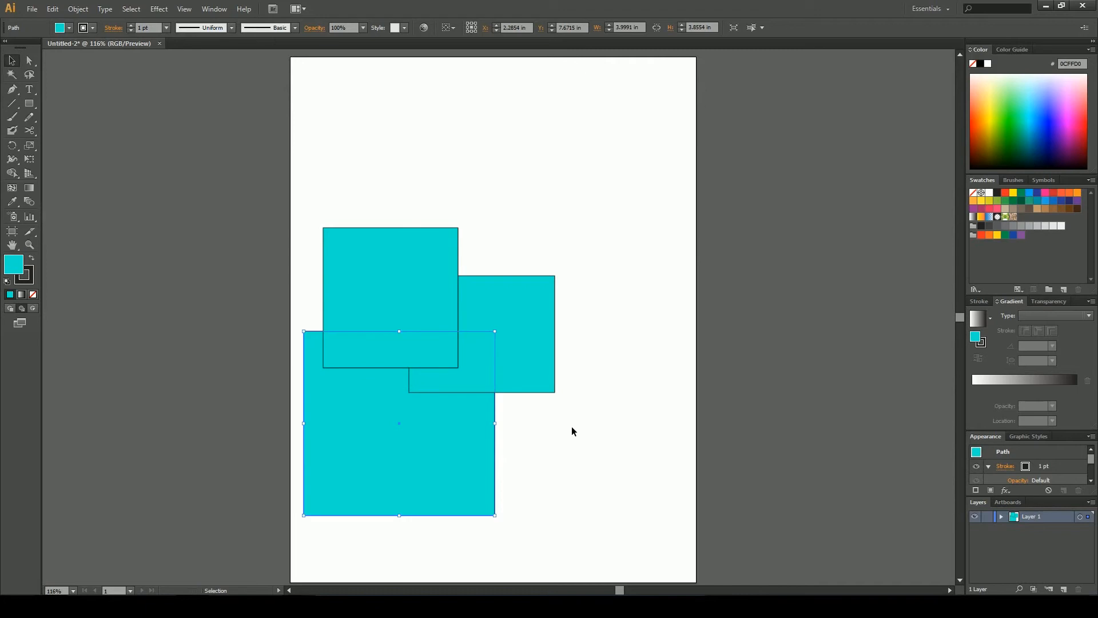
pyautogui.click(573, 432)
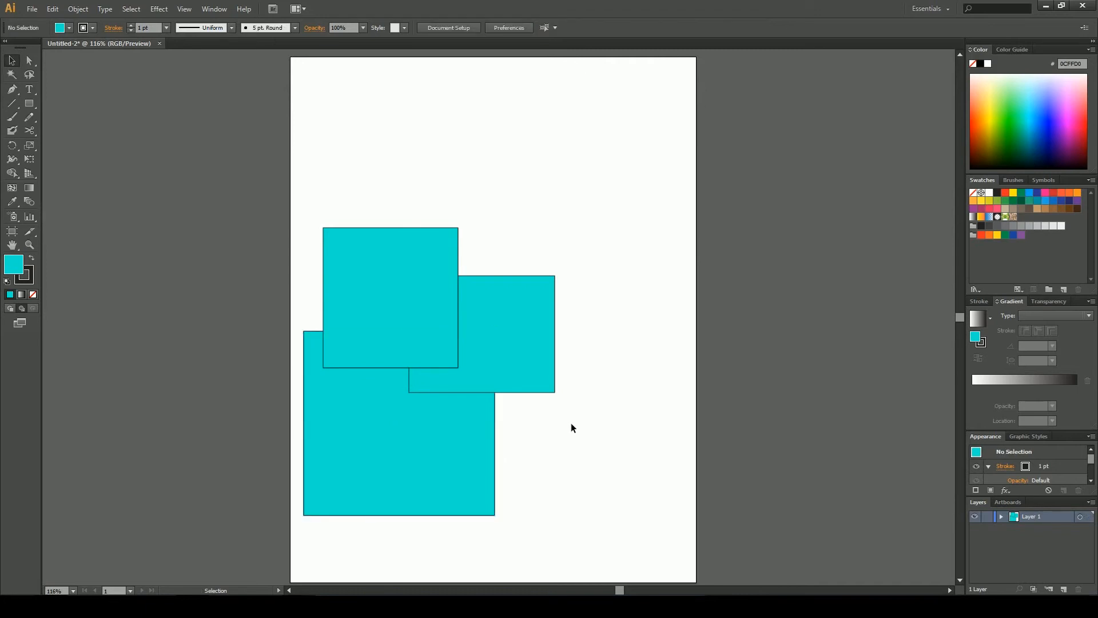
# Send the large lower square to the back using the Arrange command
pyautogui.click(79, 10)
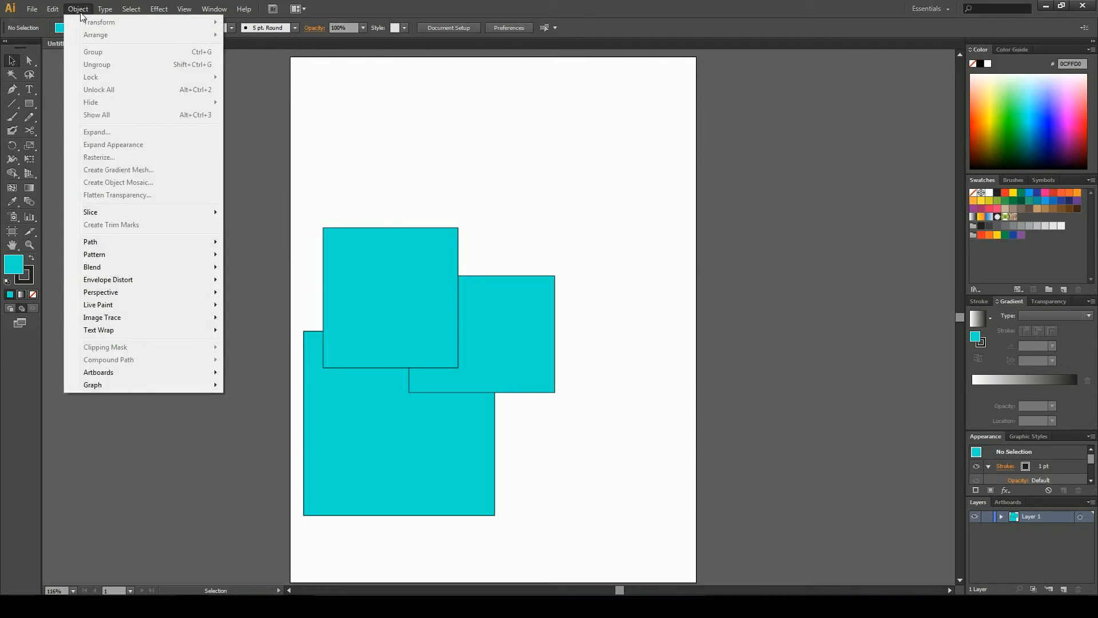
pyautogui.click(388, 130)
pyautogui.click(403, 422)
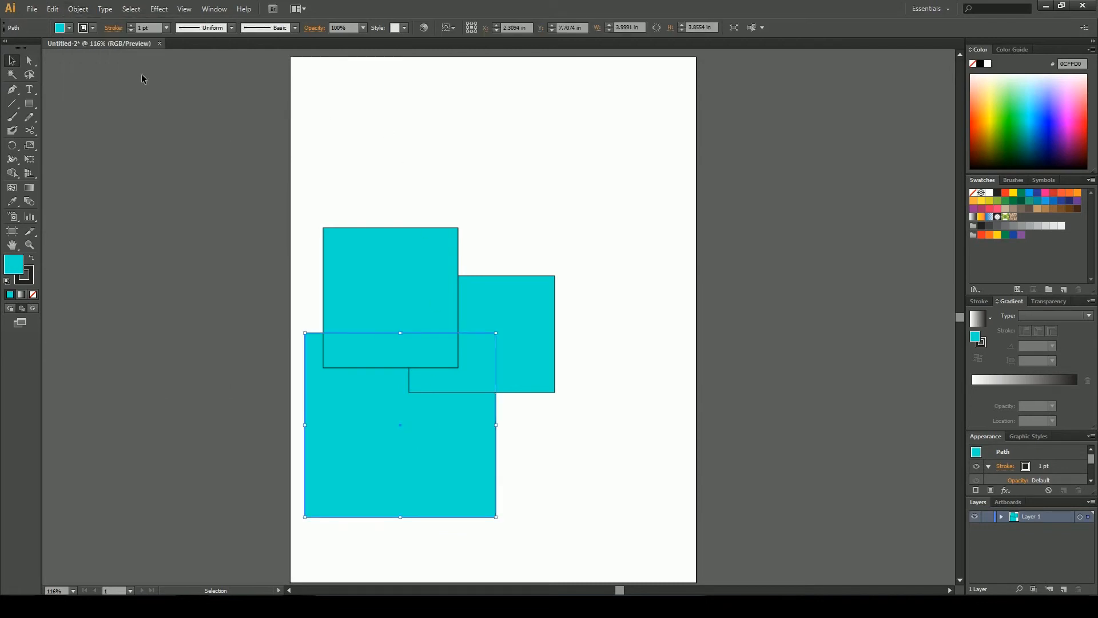
pyautogui.click(91, 11)
pyautogui.moveTo(192, 39)
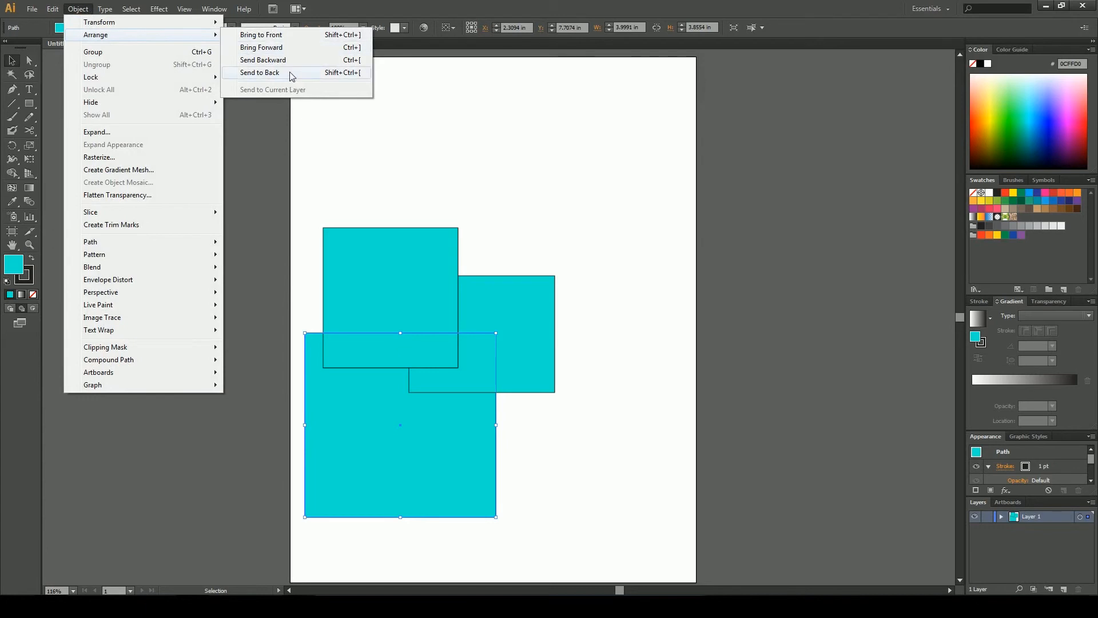
pyautogui.click(264, 74)
pyautogui.click(389, 127)
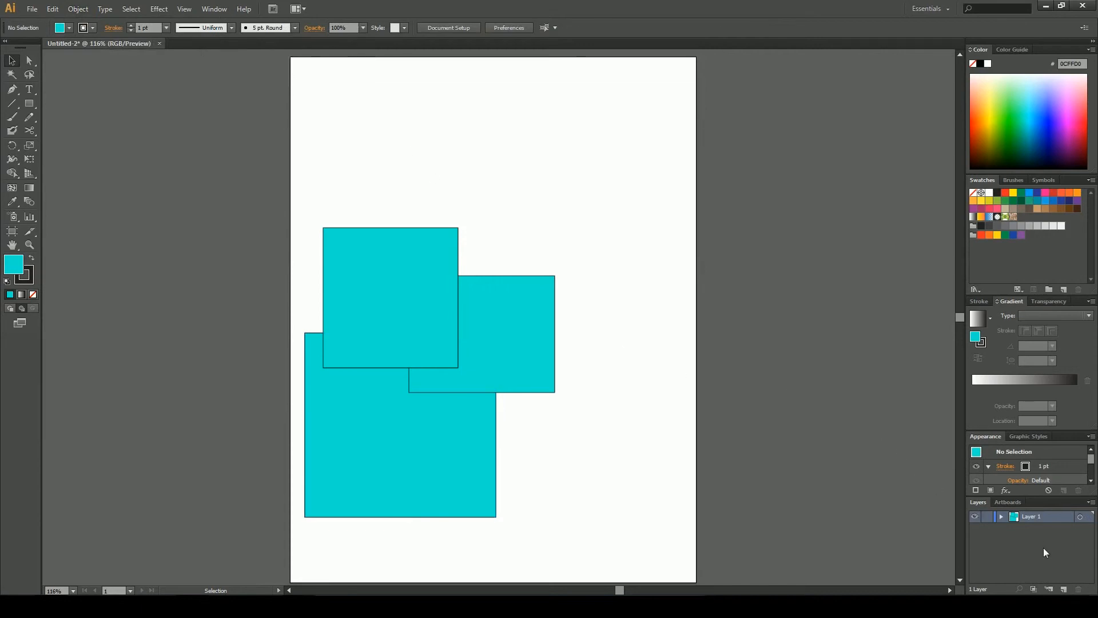
# Add a new layer and draw a diagonal line segment about 5.63 × 4.62 in across the squares
pyautogui.click(1070, 589)
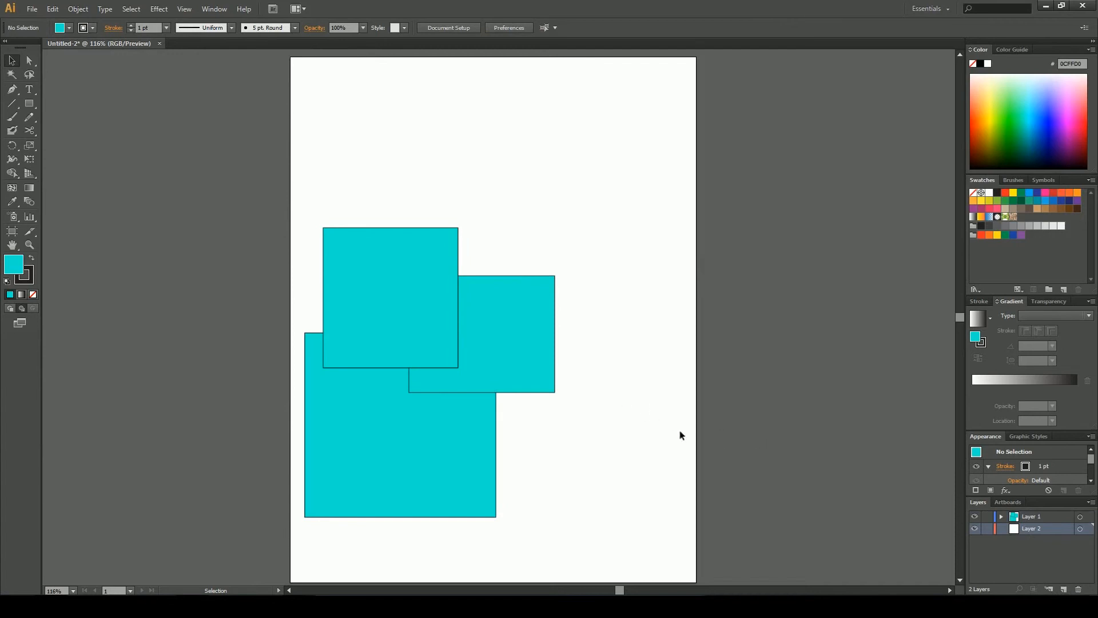
pyautogui.press('\\')
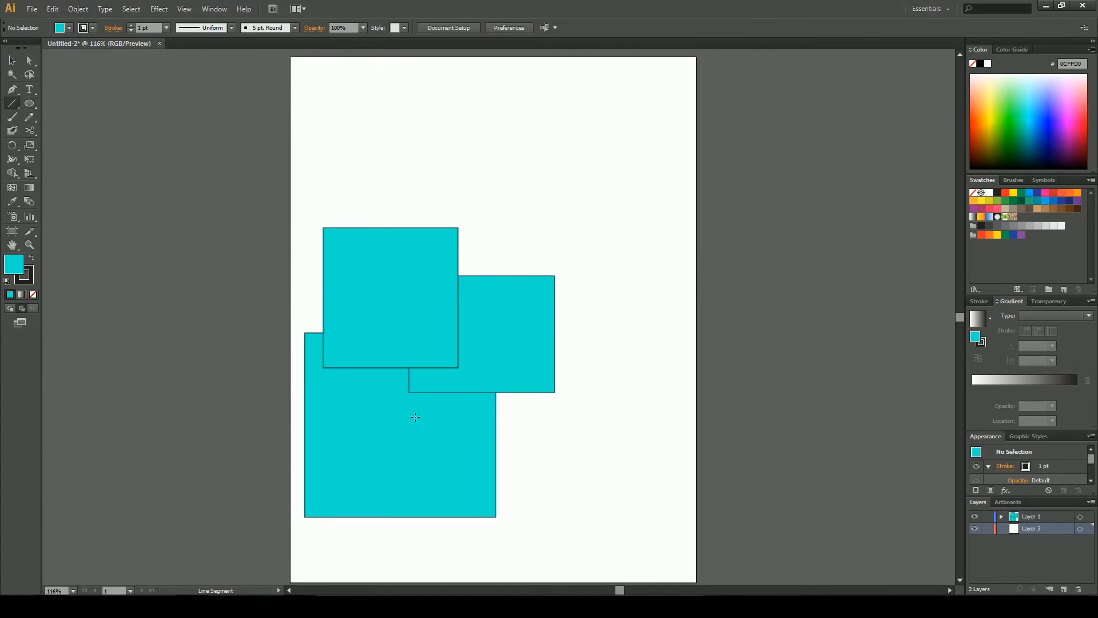
pyautogui.moveTo(302, 286)
pyautogui.mouseDown()
pyautogui.moveTo(466, 451)
pyautogui.moveTo(571, 506)
pyautogui.mouseUp()
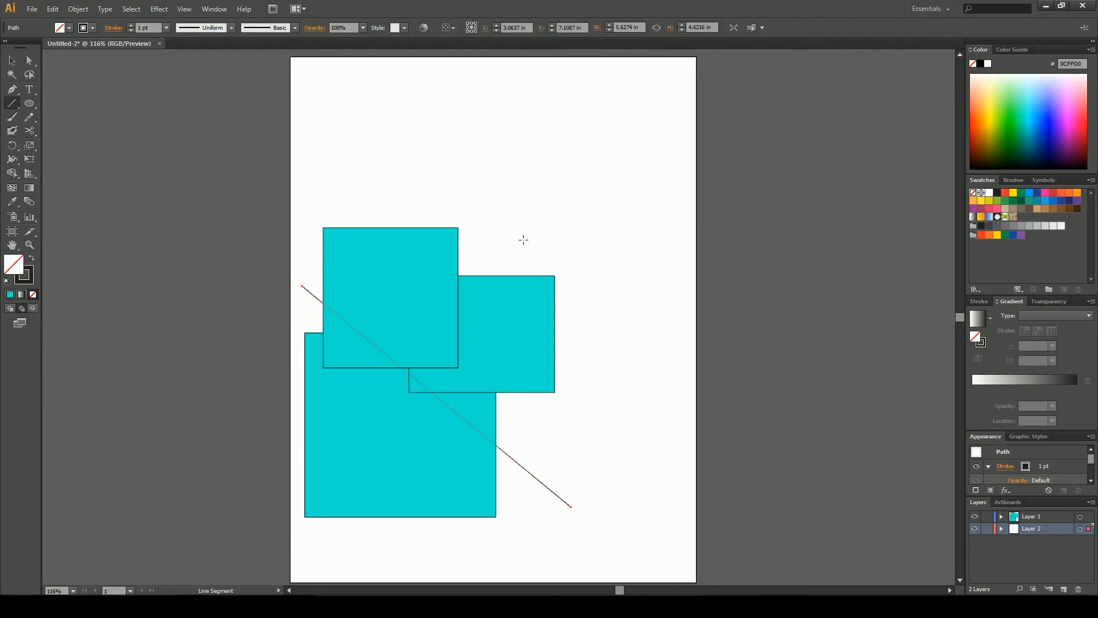
pyautogui.click(12, 60)
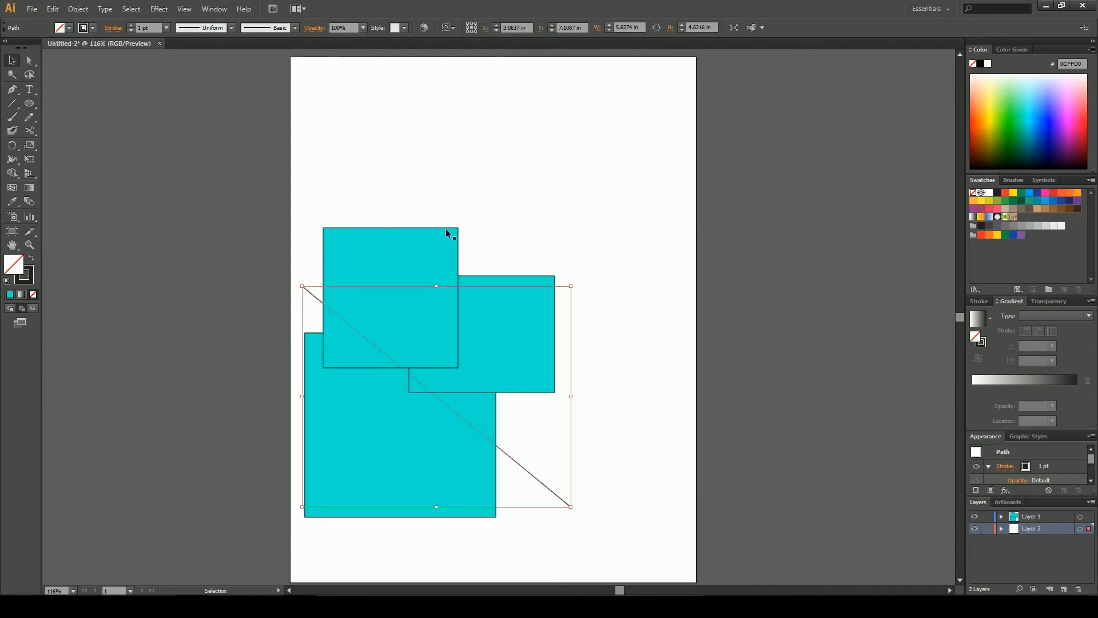
# Move Layer 2 above Layer 1, then delete Layer 2 together with its line
pyautogui.click(472, 228)
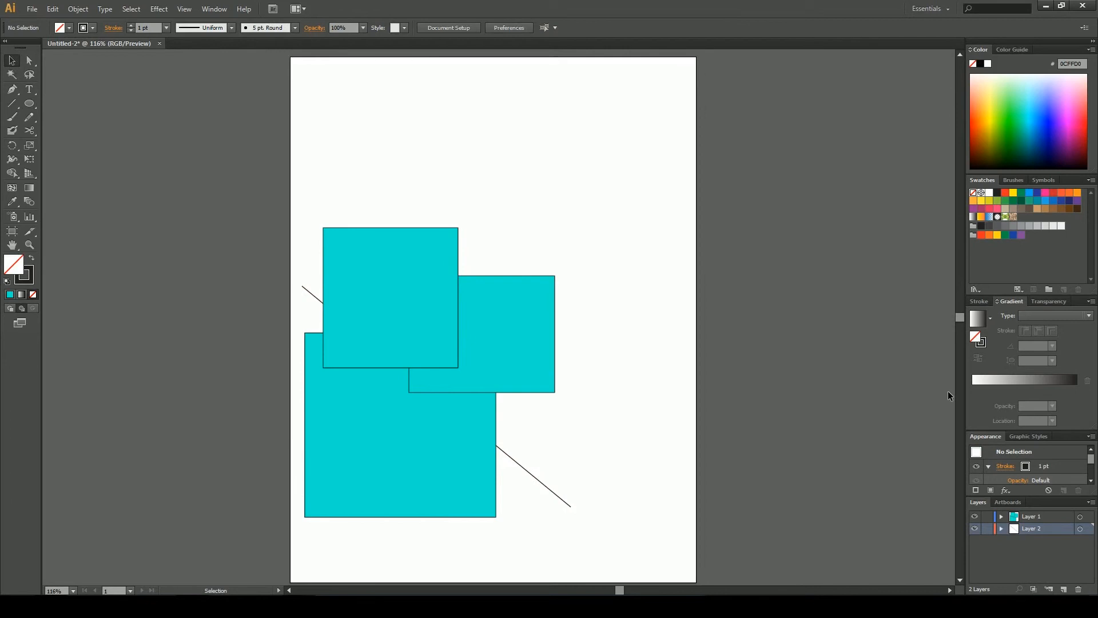
pyautogui.moveTo(1049, 530); pyautogui.dragTo(1035, 515)
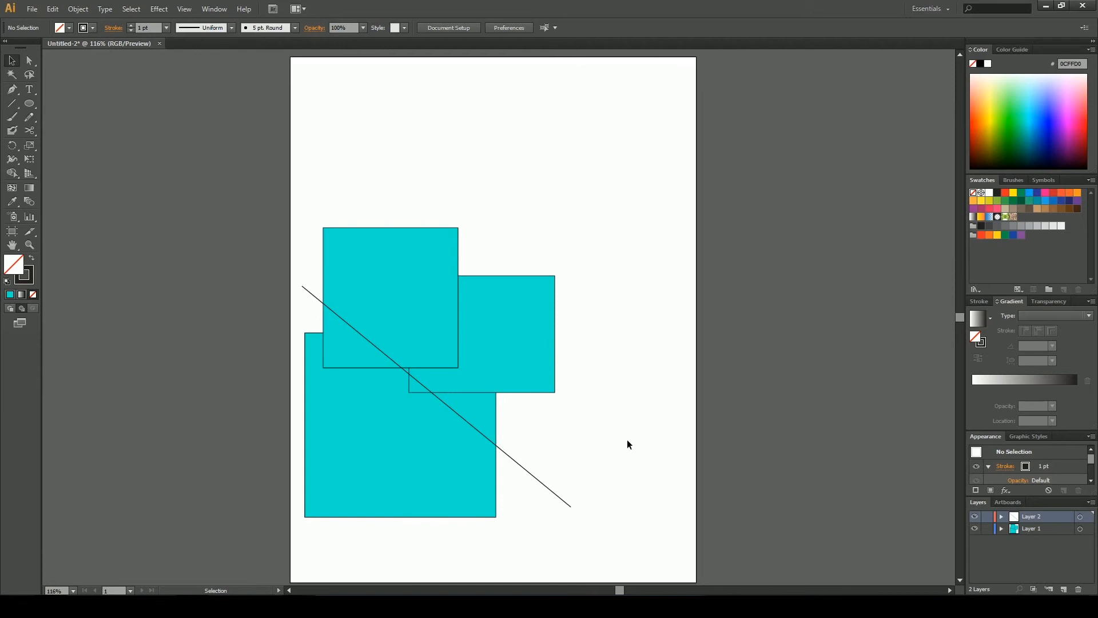
pyautogui.click(1078, 589)
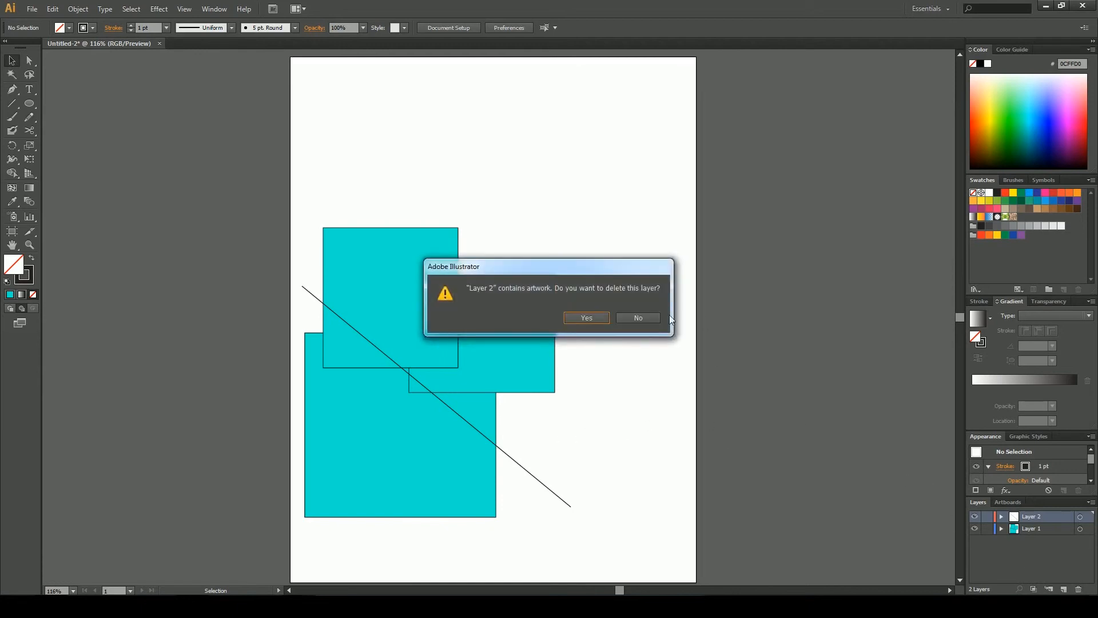
pyautogui.click(586, 318)
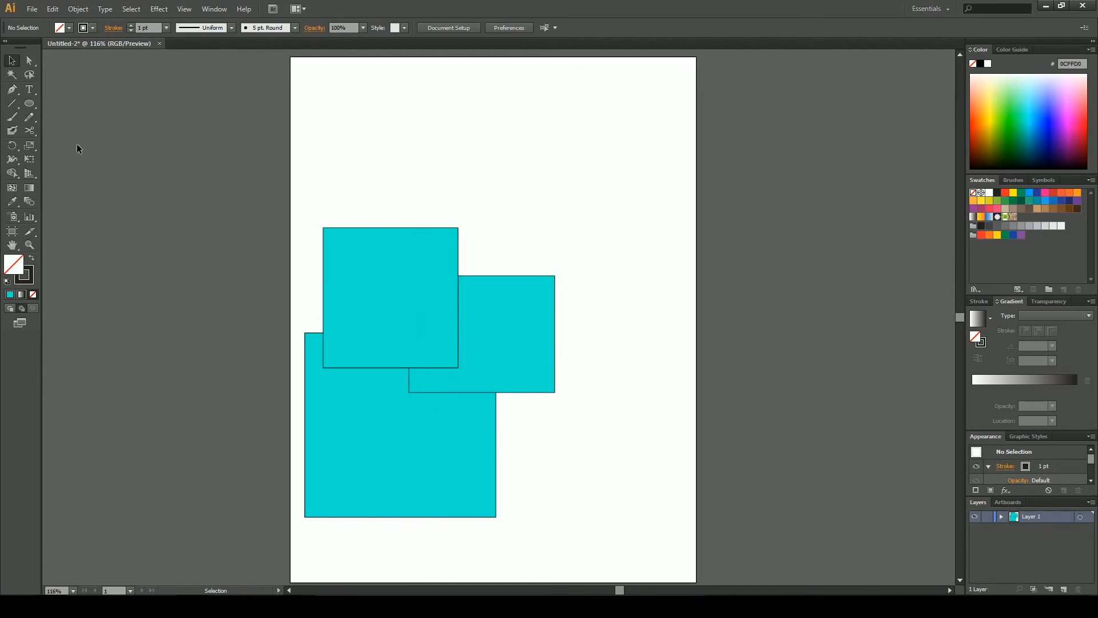
# Select all three squares and group them
pyautogui.click(369, 230)
pyautogui.click(78, 9)
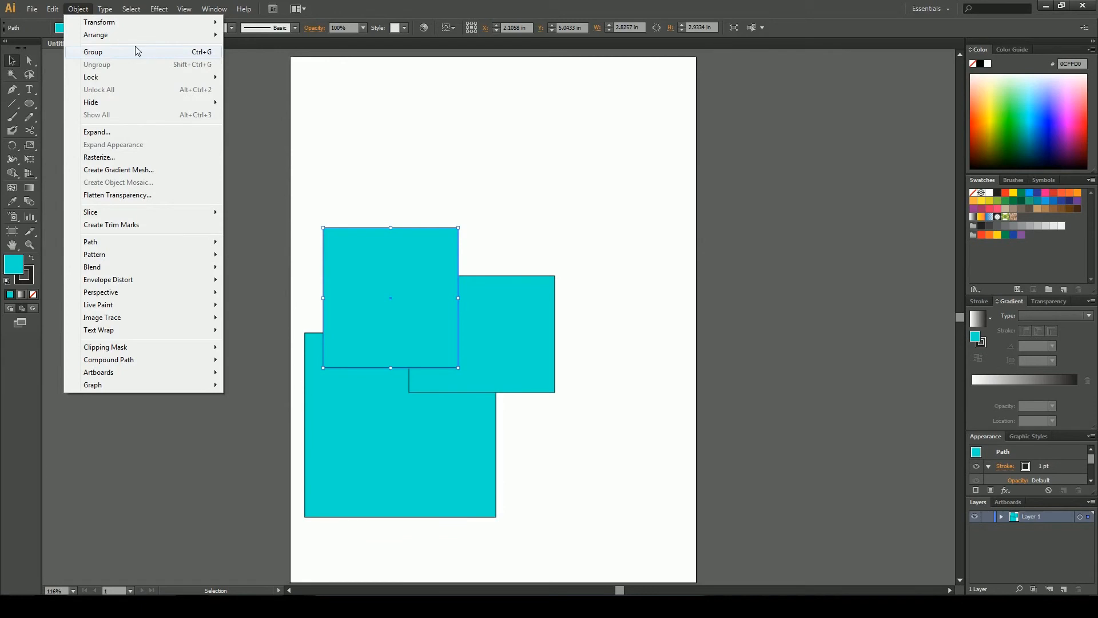
pyautogui.moveTo(169, 83)
pyautogui.click(362, 138)
pyautogui.moveTo(307, 163); pyautogui.dragTo(536, 390)
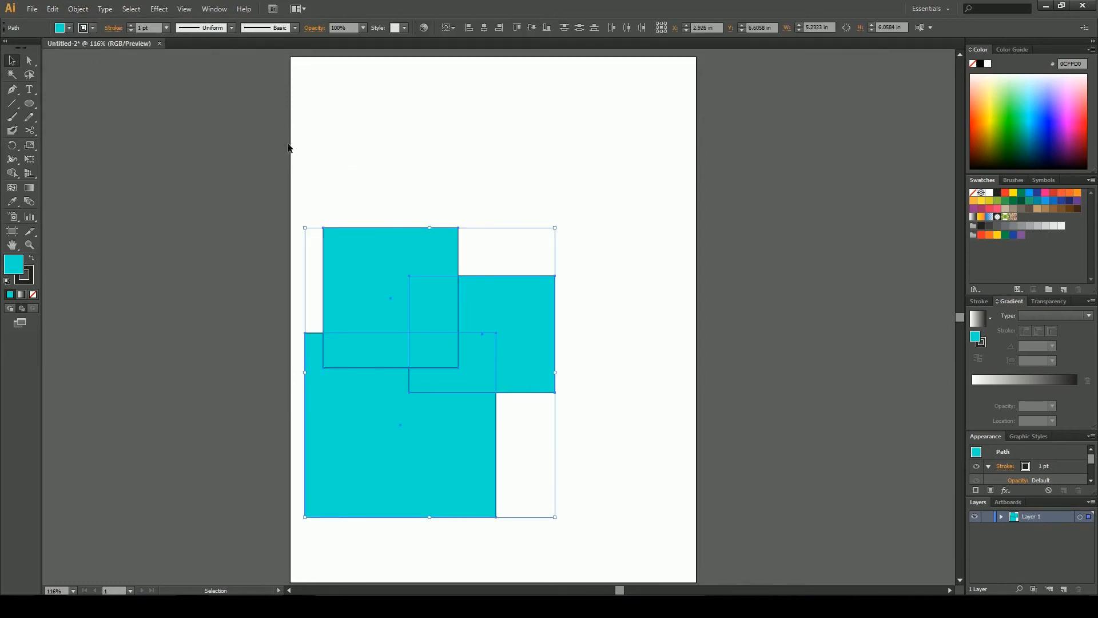
pyautogui.click(78, 9)
pyautogui.click(115, 52)
pyautogui.click(461, 236)
pyautogui.click(394, 234)
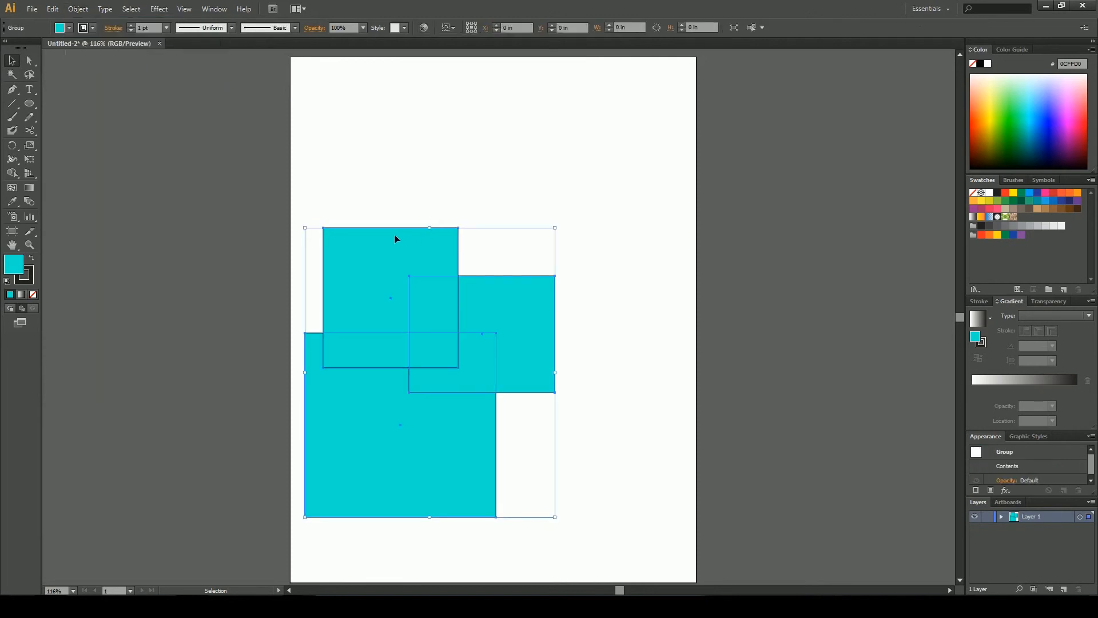
pyautogui.click(403, 163)
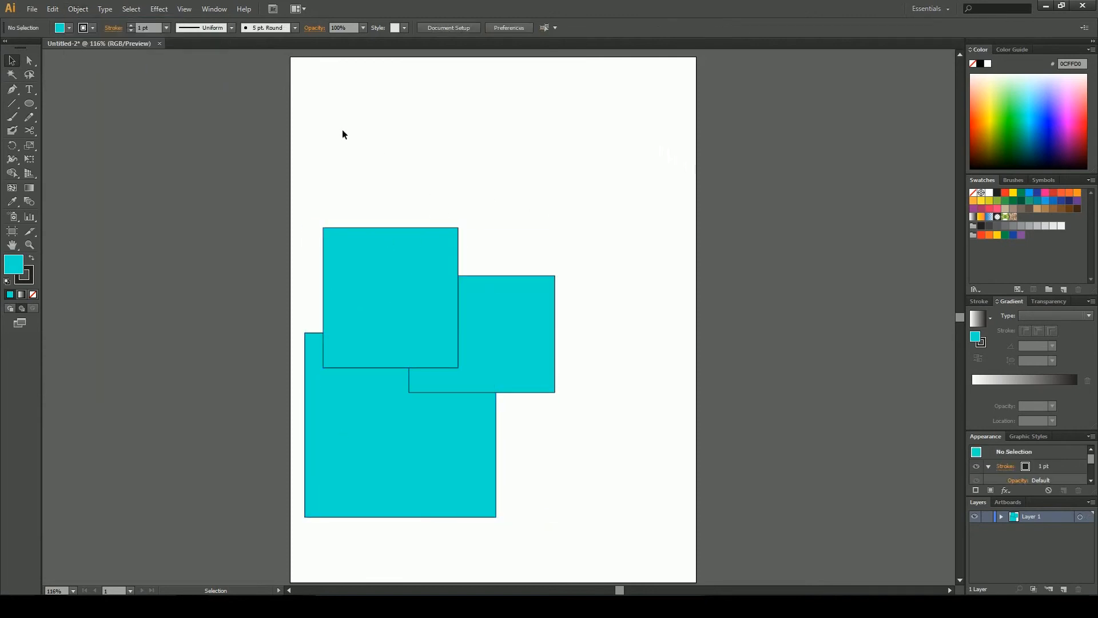
# Select the group of squares and ungroup it
pyautogui.click(338, 236)
pyautogui.click(78, 10)
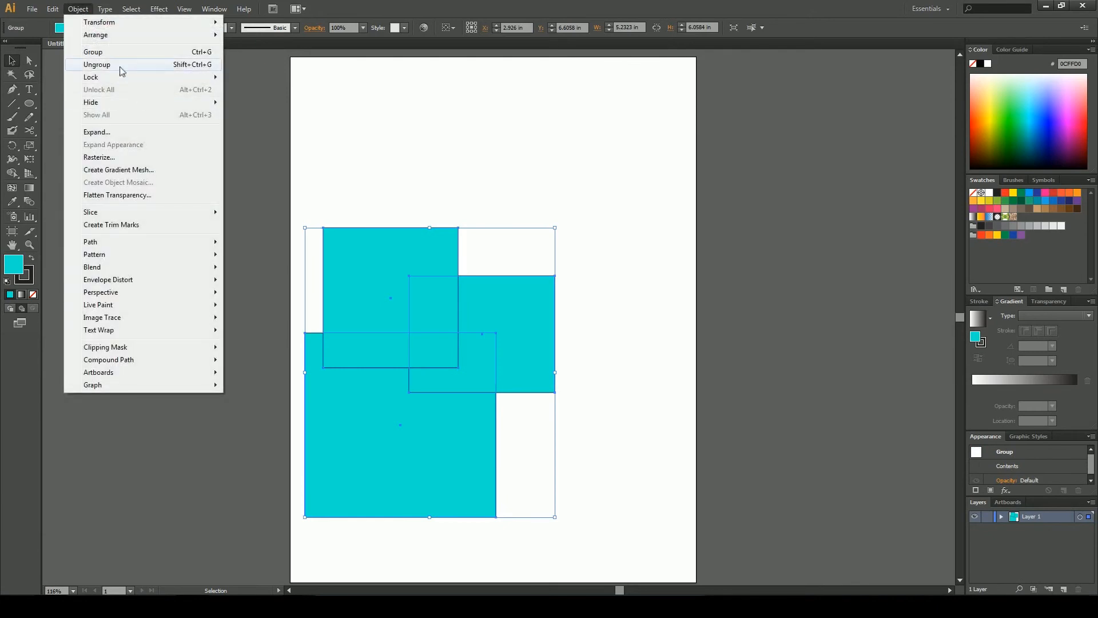
pyautogui.click(118, 65)
pyautogui.click(79, 9)
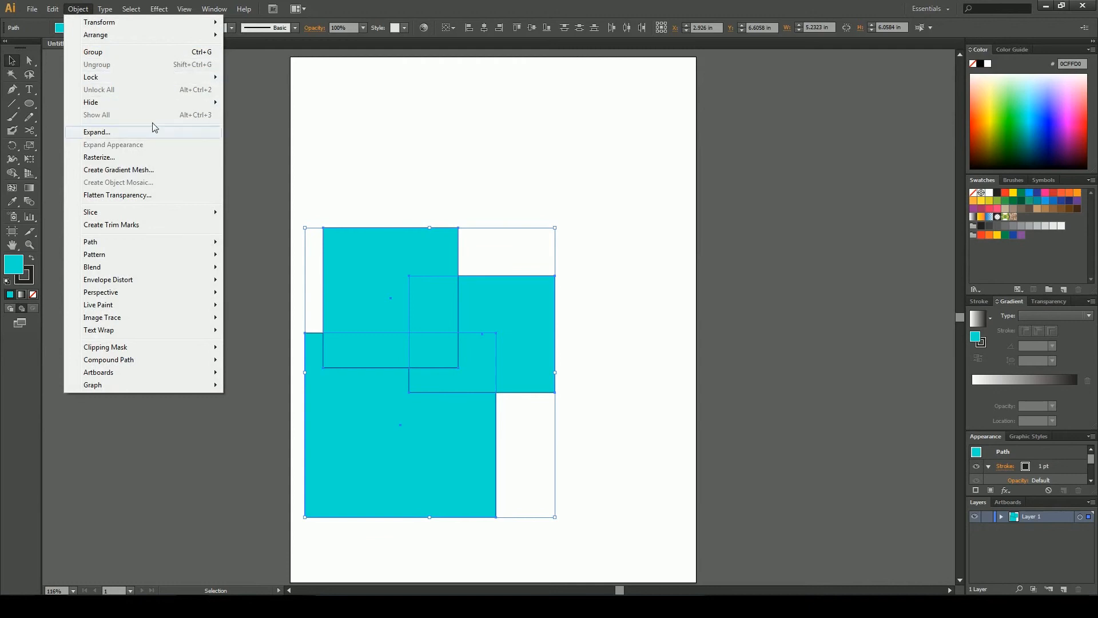
pyautogui.moveTo(118, 245)
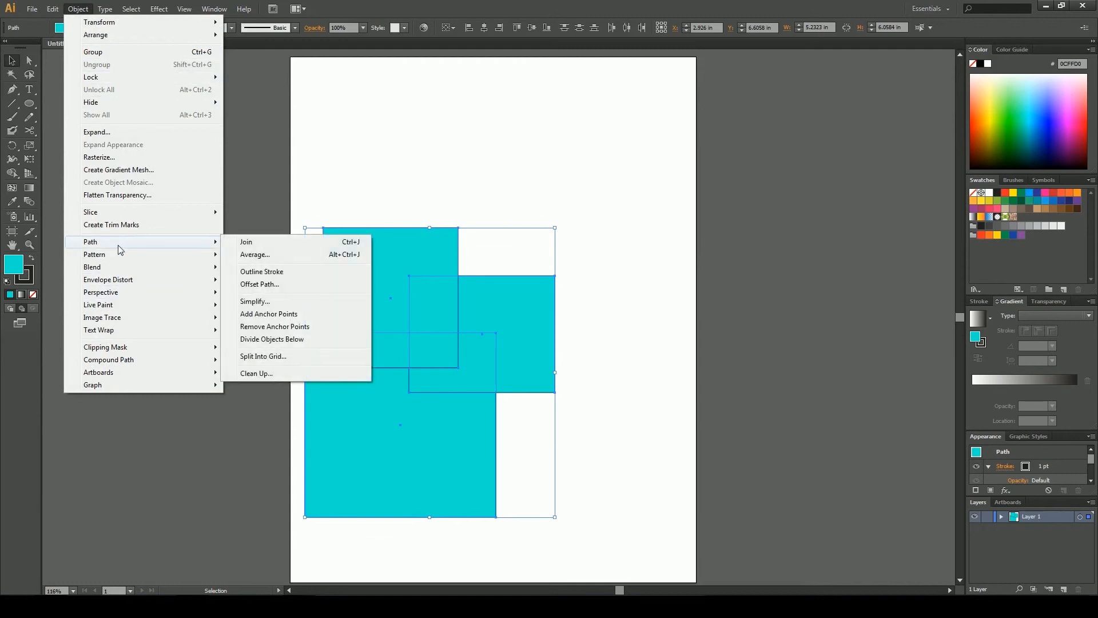
pyautogui.moveTo(135, 306)
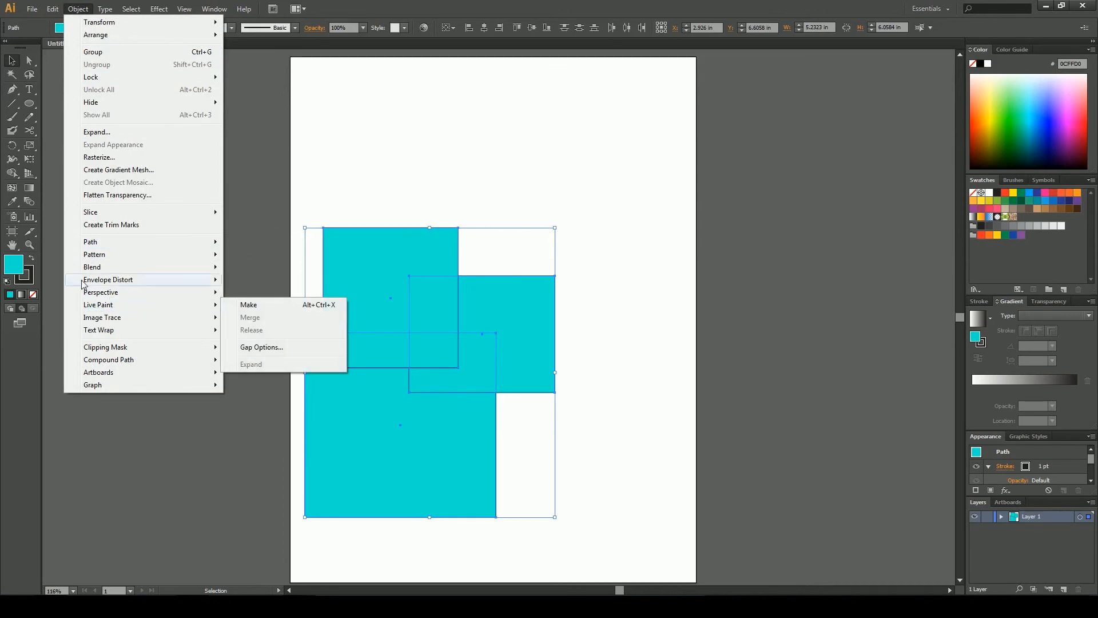
pyautogui.click(362, 165)
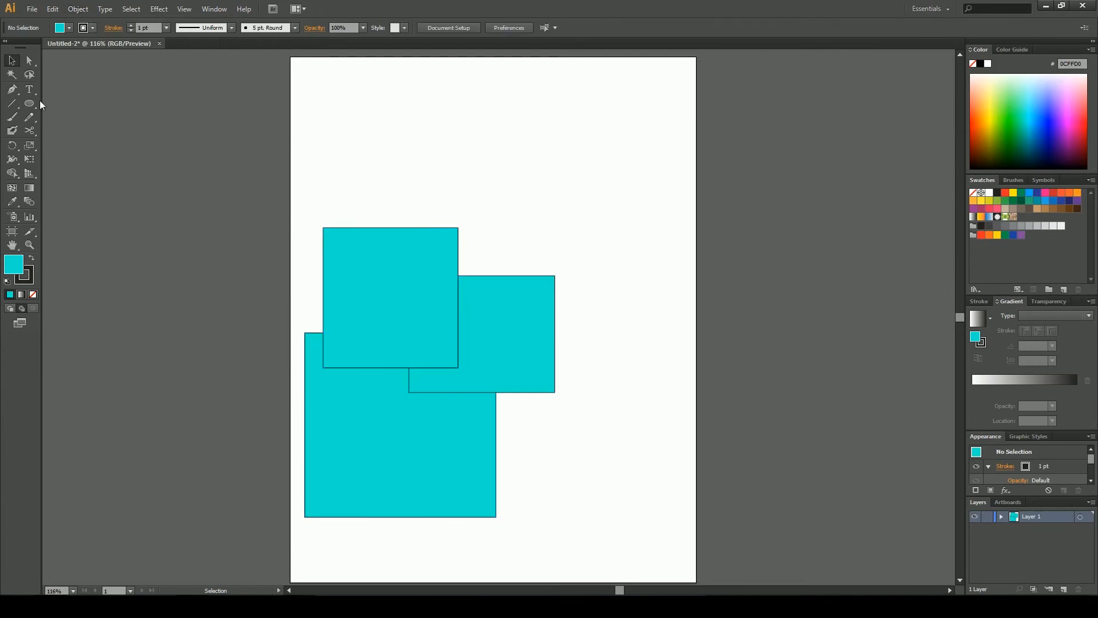
# Pick a bright green fill and try to paint the upper square with the Live Paint Bucket
pyautogui.click(13, 178)
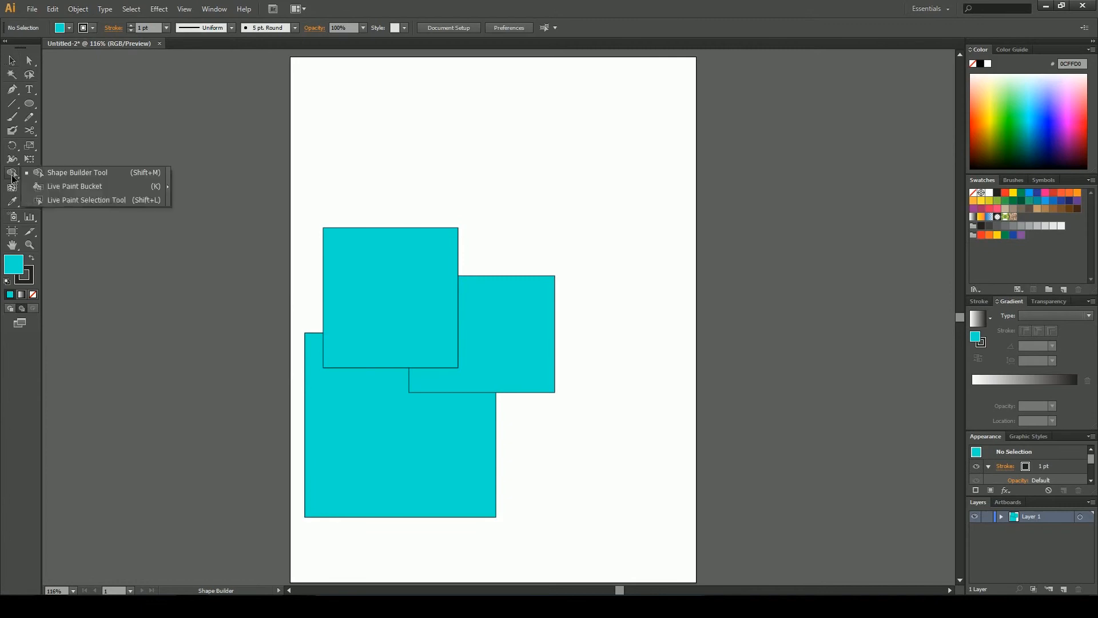
pyautogui.click(42, 190)
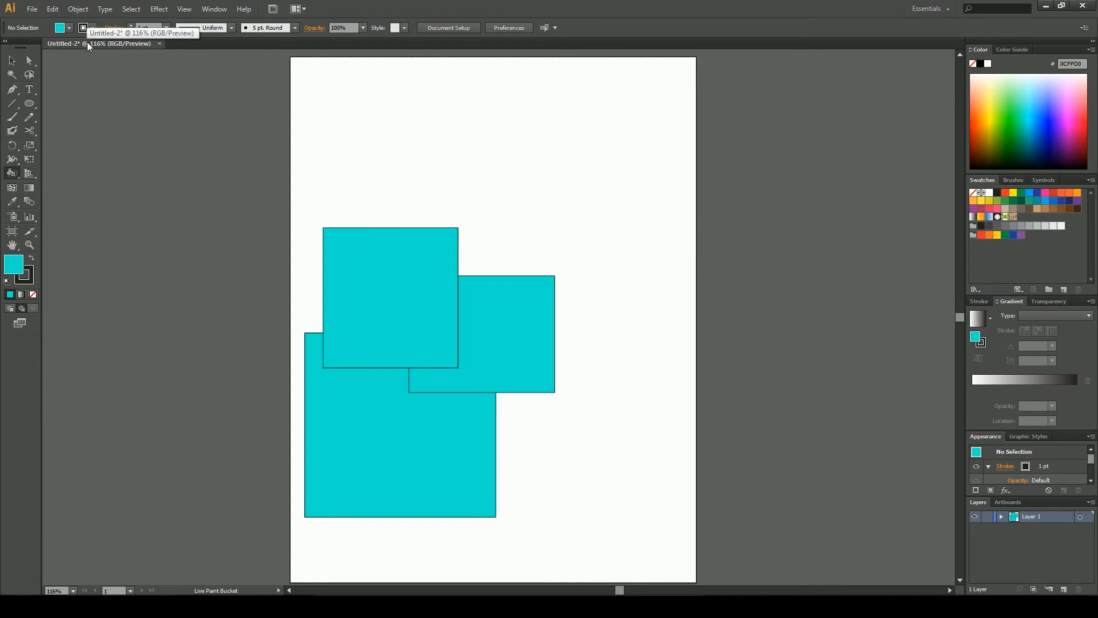
pyautogui.click(1013, 124)
pyautogui.click(400, 280)
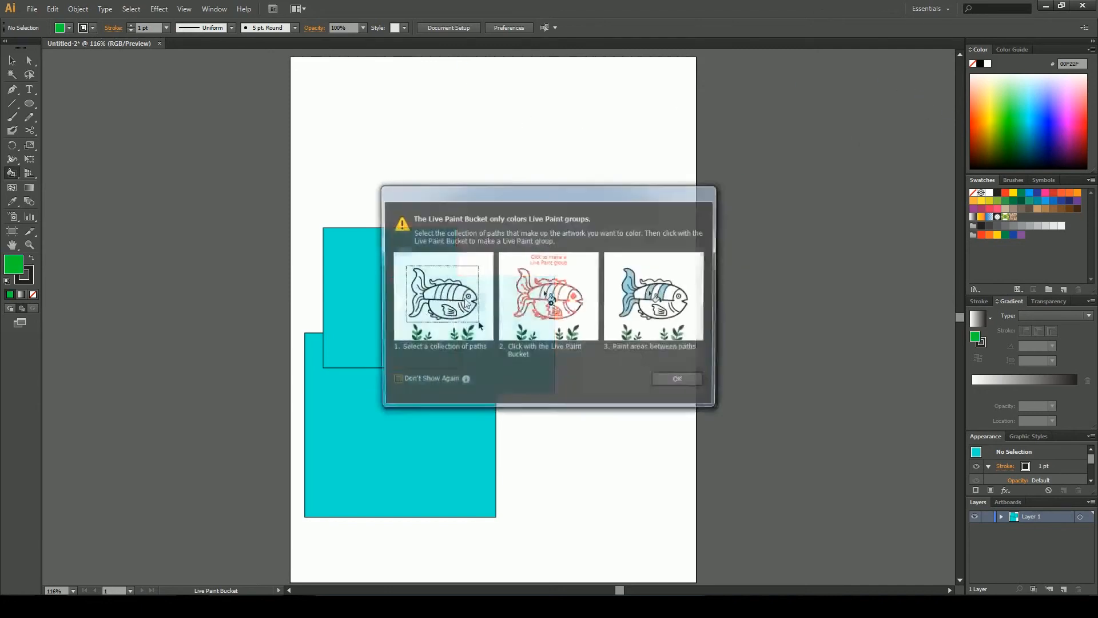
pyautogui.click(679, 380)
# Select all three squares and turn them into a Live Paint group with the Live Paint Bucket
pyautogui.press('v')
pyautogui.moveTo(562, 228); pyautogui.dragTo(394, 375)
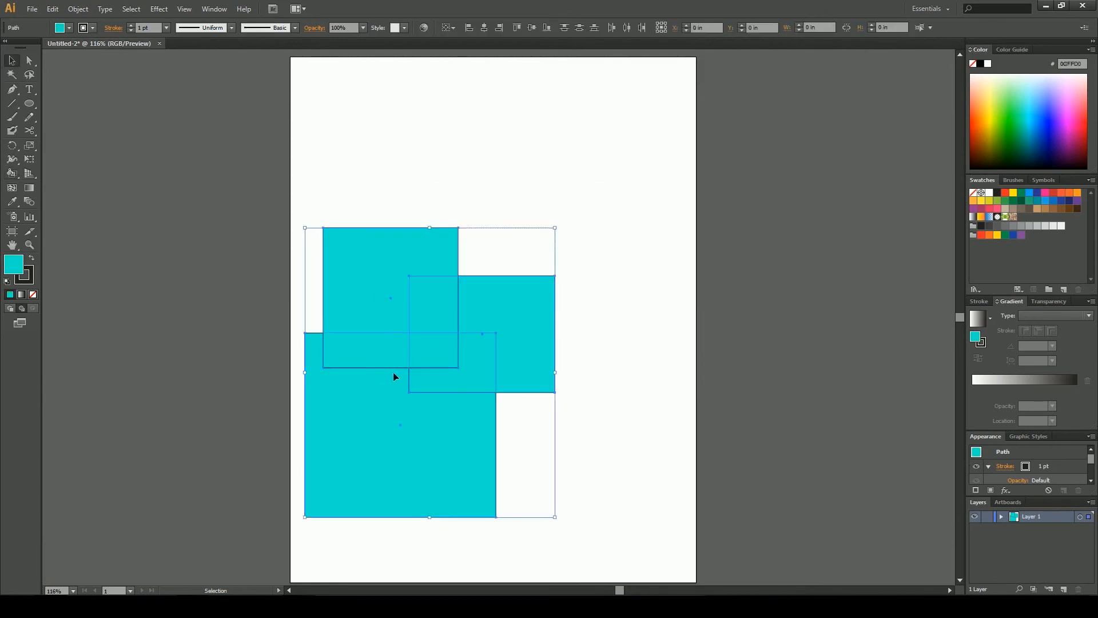
pyautogui.click(20, 178)
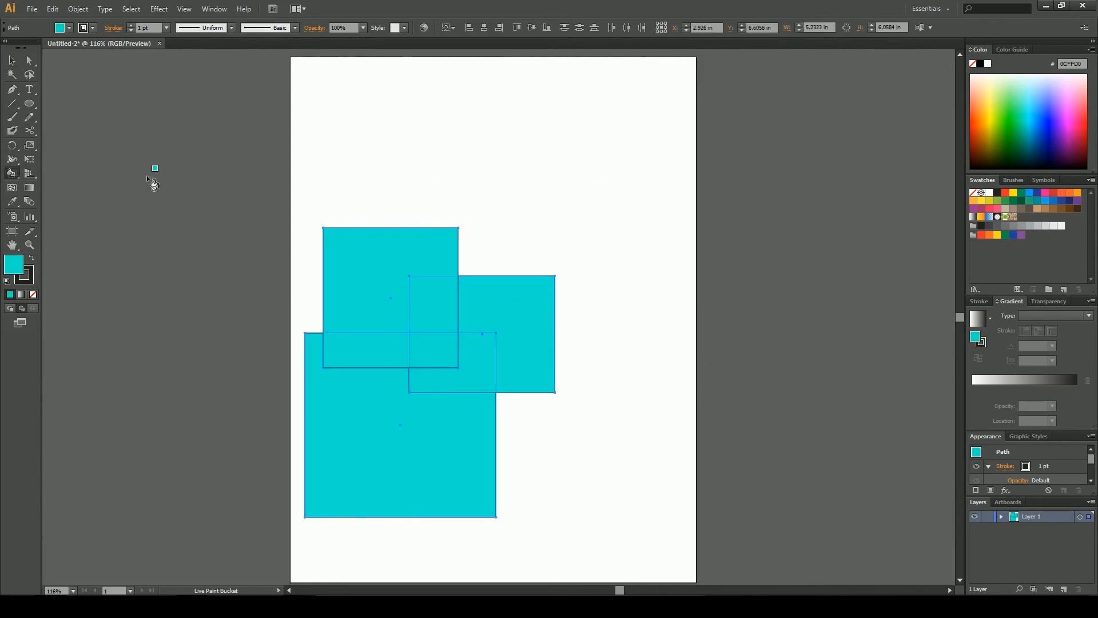
pyautogui.click(357, 272)
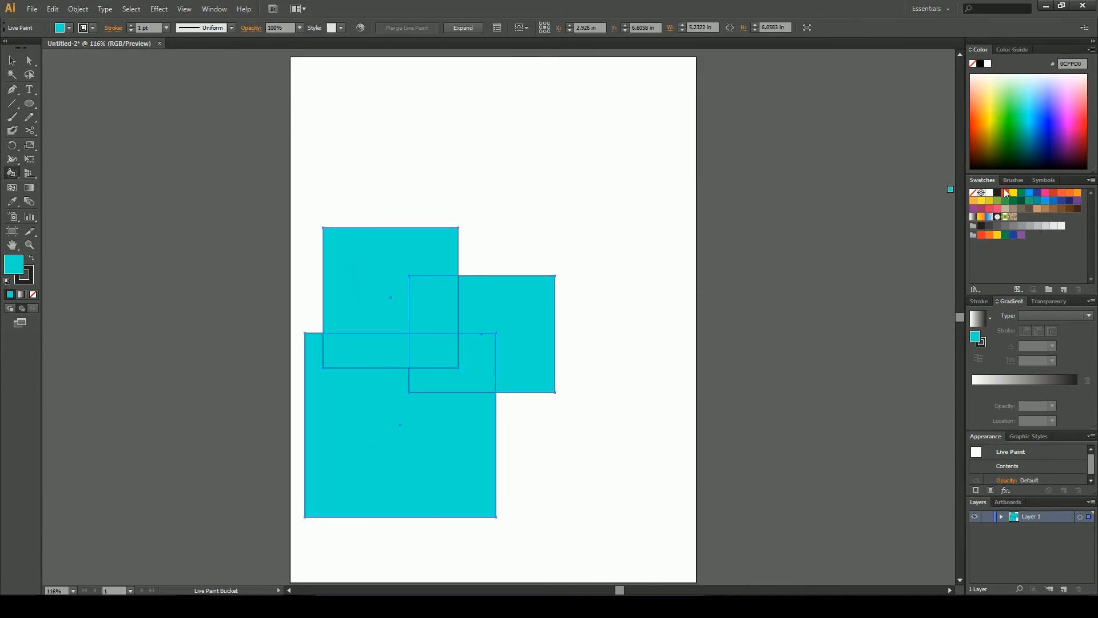
# Pick a green colour and paint the upper square, the central overlap and the lower square with it
pyautogui.click(1003, 138)
pyautogui.click(373, 262)
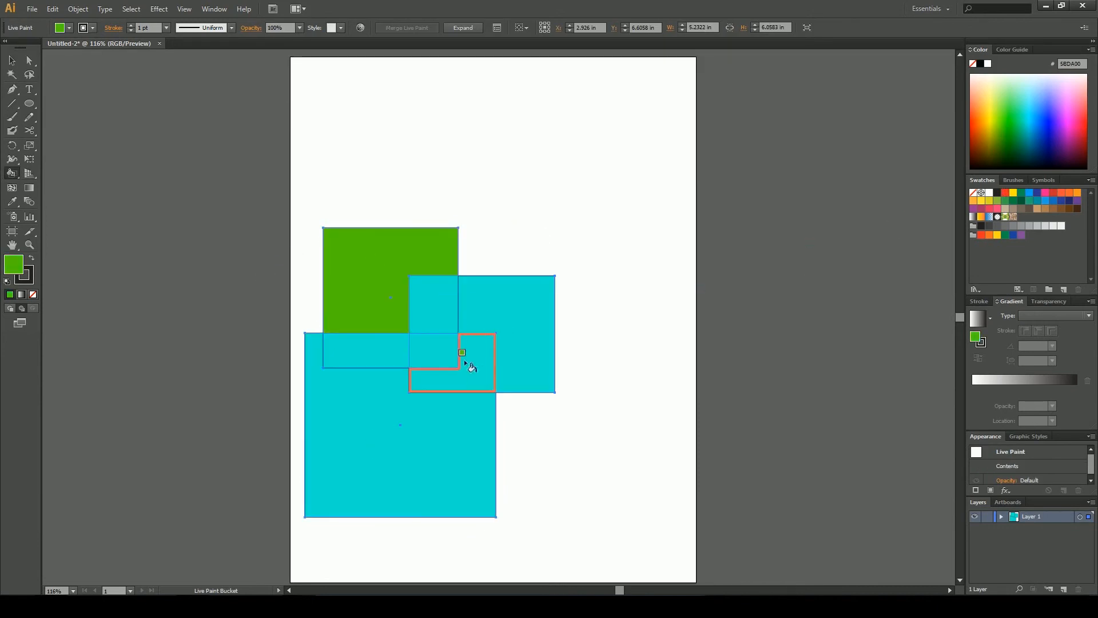
pyautogui.click(446, 355)
pyautogui.click(418, 460)
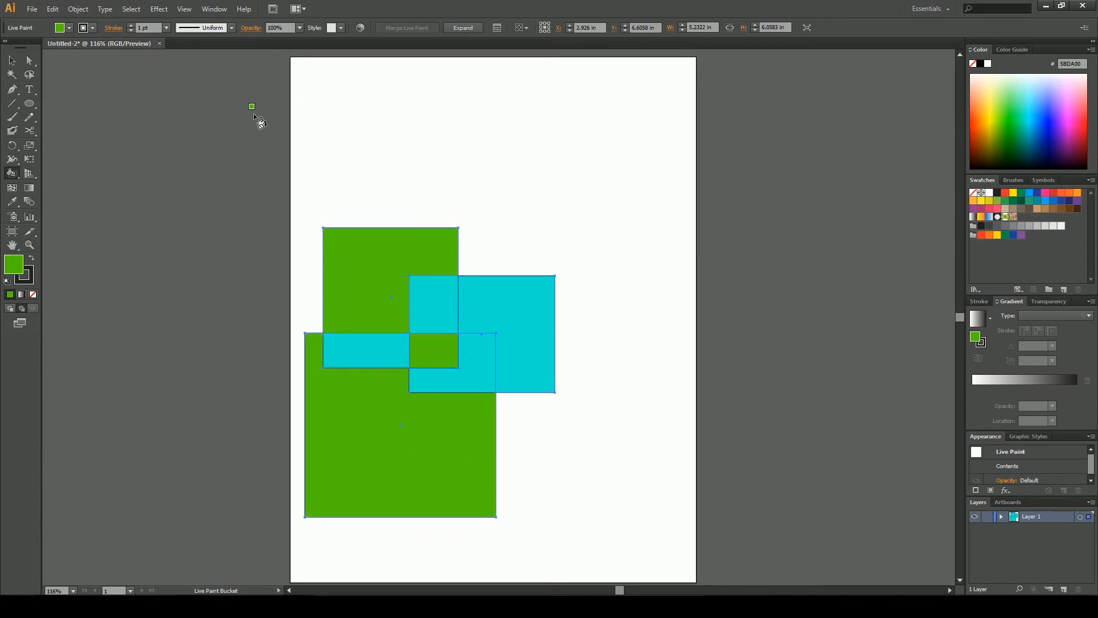
# Select the Live Paint group and set its stroke to None
pyautogui.click(12, 60)
pyautogui.click(488, 149)
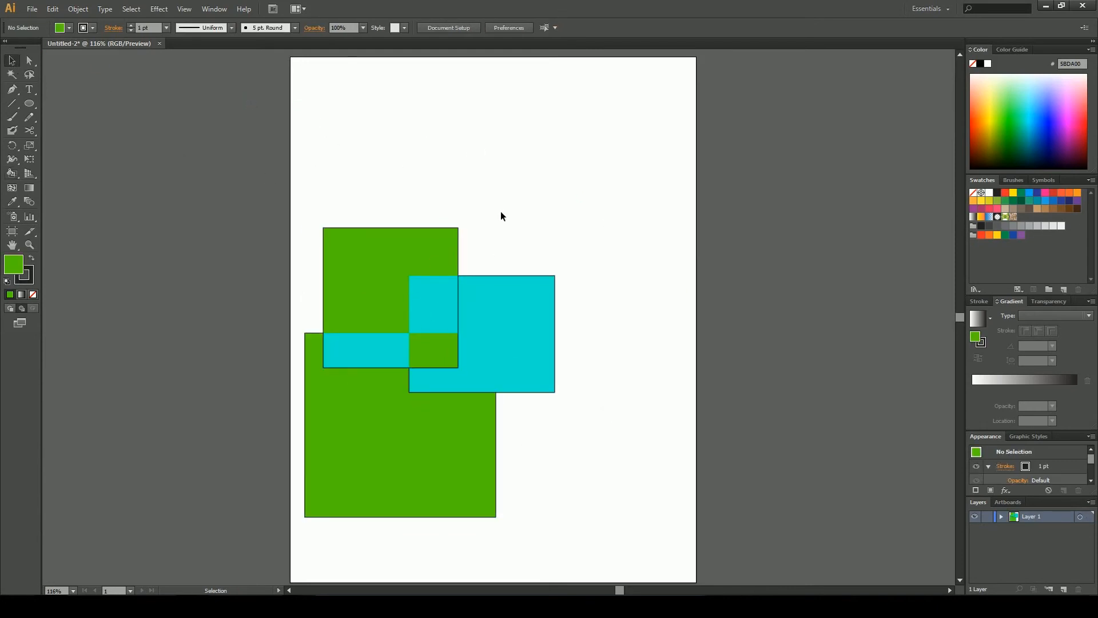
pyautogui.moveTo(556, 200); pyautogui.dragTo(420, 285)
pyautogui.click(31, 280)
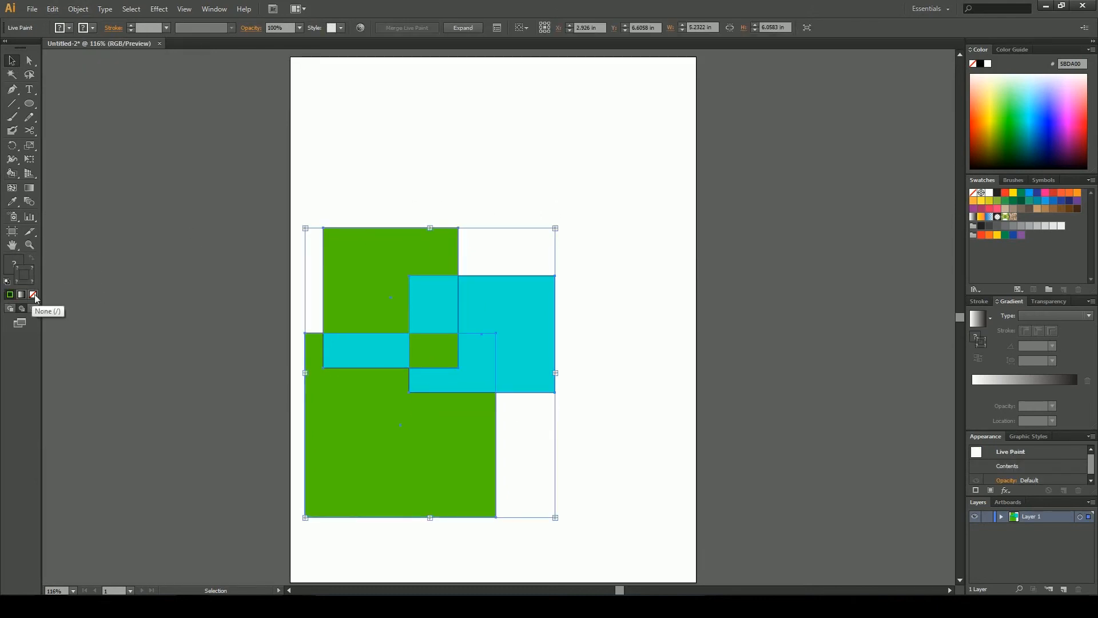
pyautogui.click(33, 294)
pyautogui.click(253, 236)
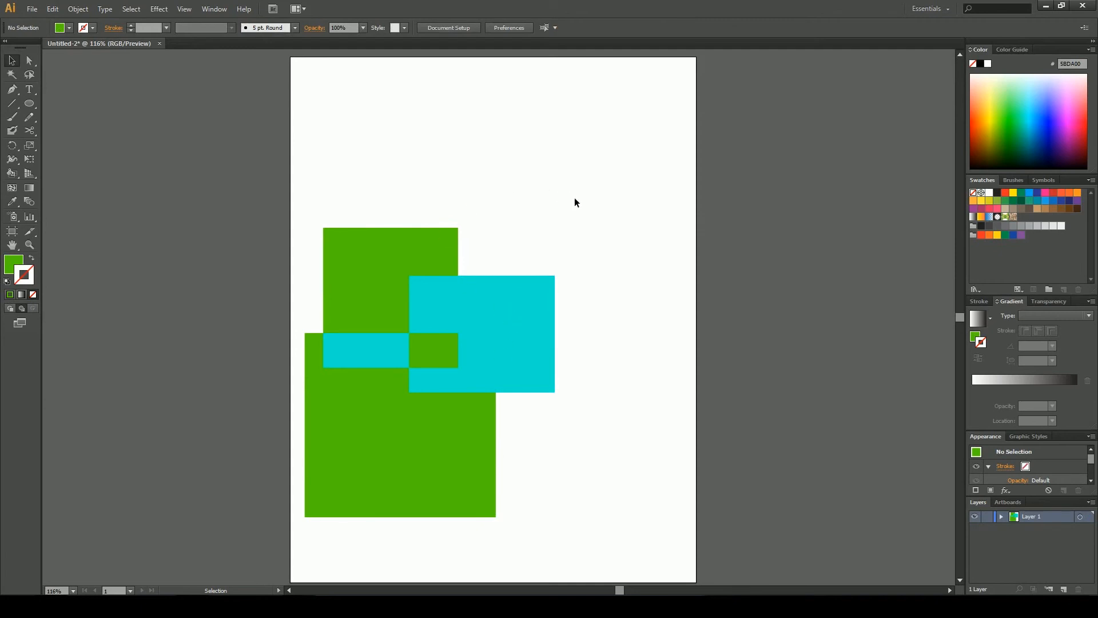
# Select the Live Paint group and delete it
pyautogui.moveTo(574, 197); pyautogui.dragTo(365, 420)
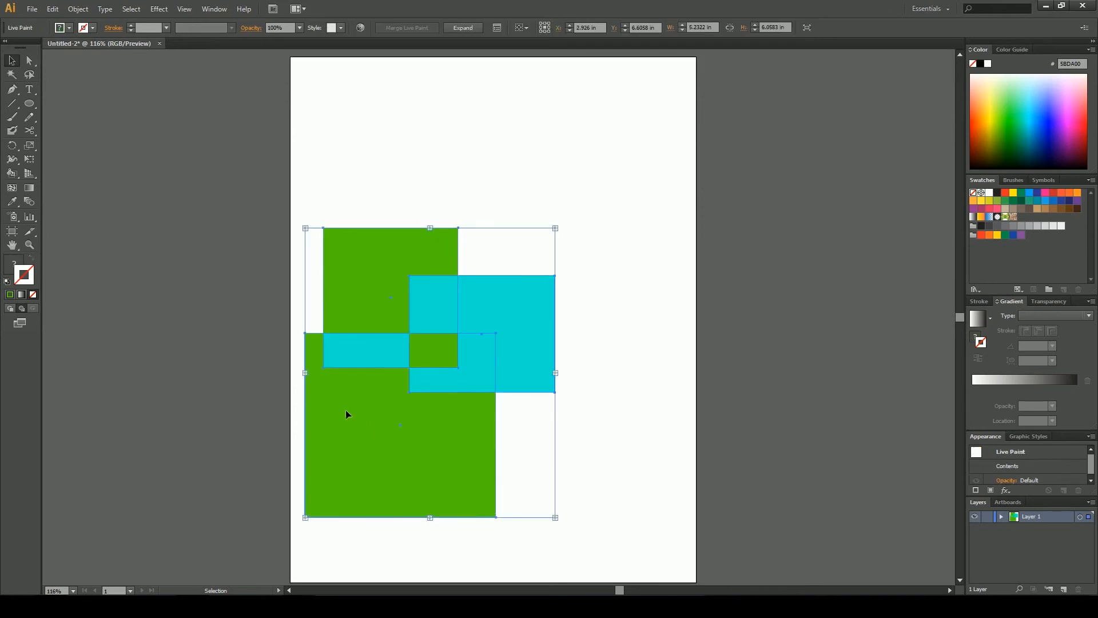
pyautogui.press('Delete')
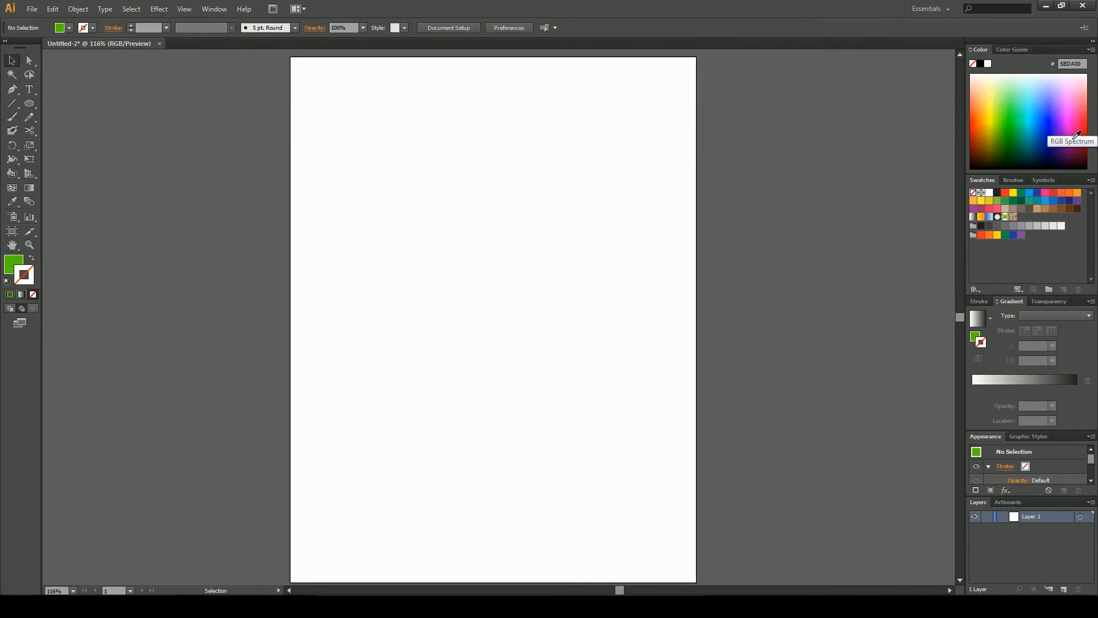
# Save the current fill colour as a new swatch with its red value raised to a yellow-green
pyautogui.click(1010, 51)
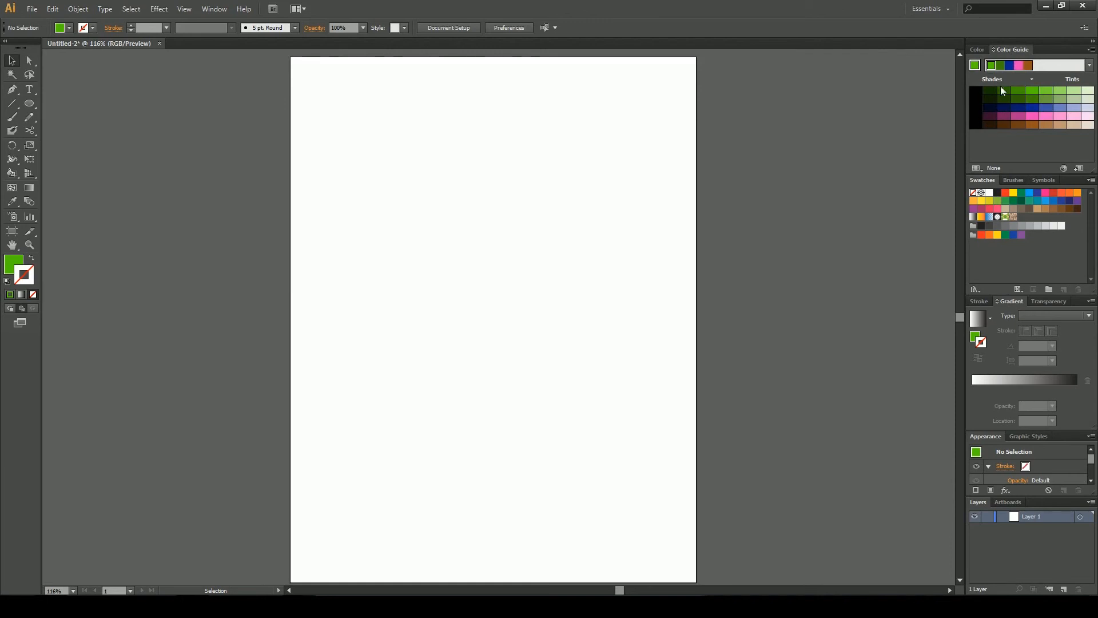
pyautogui.click(978, 50)
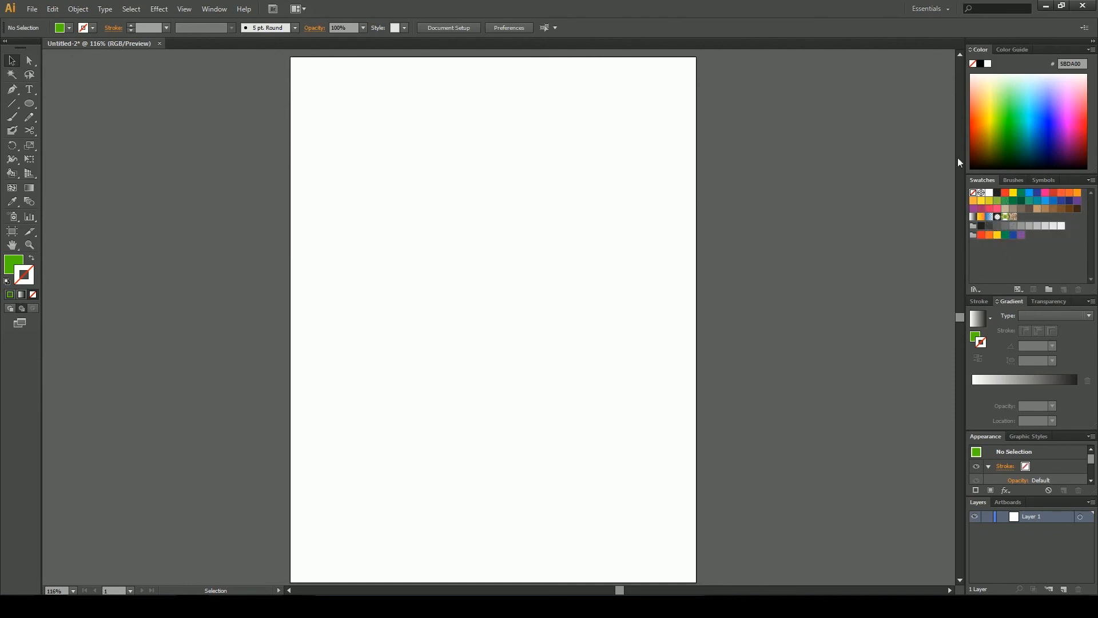
pyautogui.click(13, 265)
pyautogui.click(1064, 289)
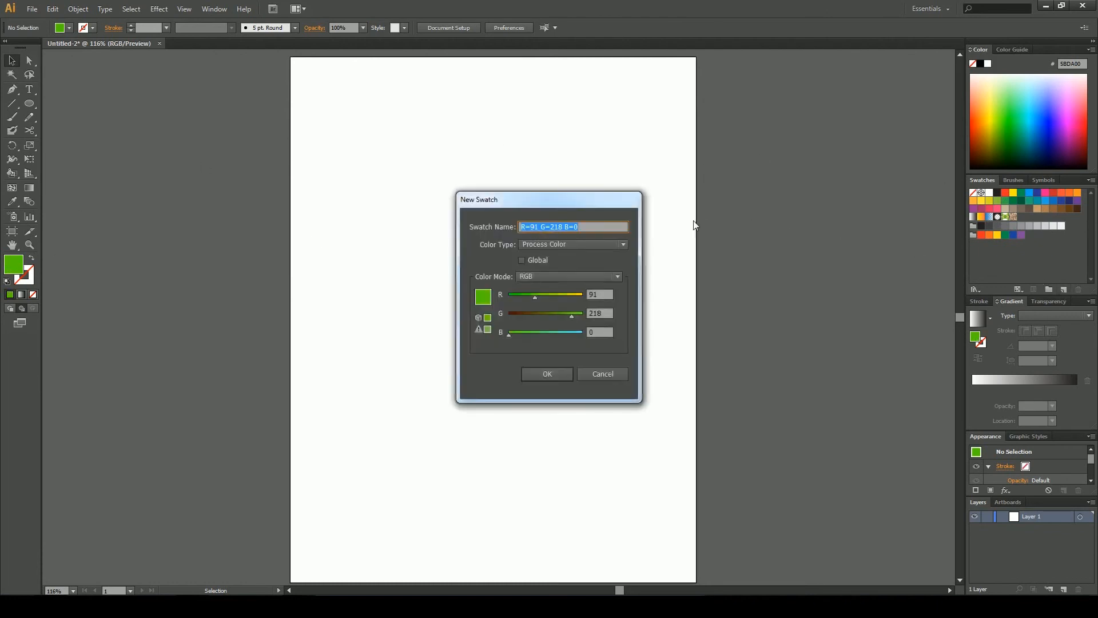
pyautogui.moveTo(537, 297); pyautogui.dragTo(564, 296)
pyautogui.click(547, 373)
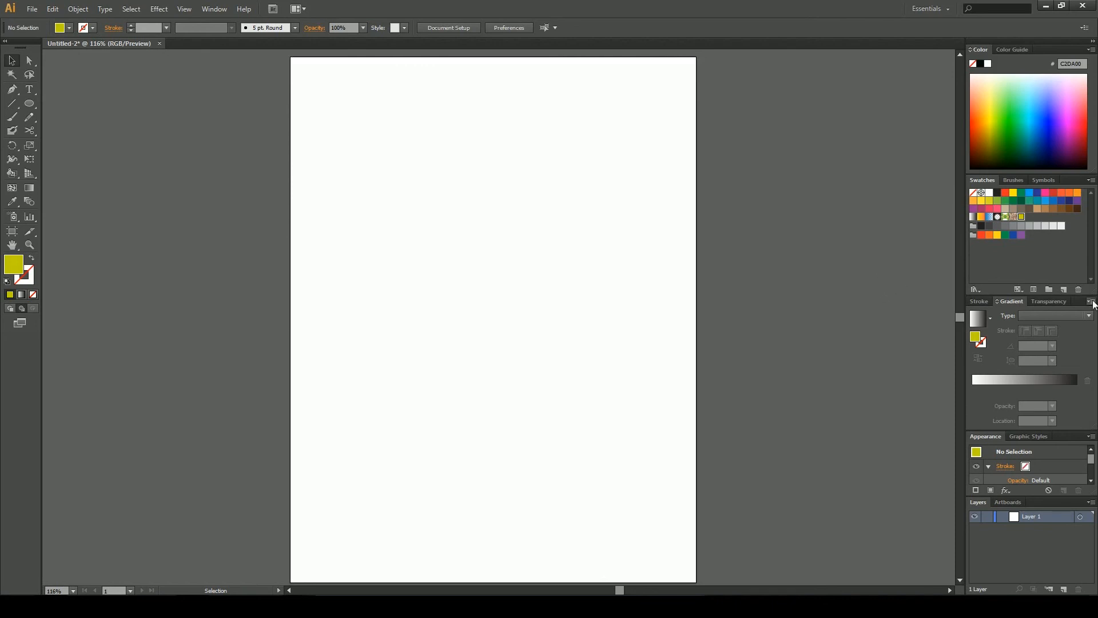
# Browse the Stroke, Gradient and Transparency panels
pyautogui.click(975, 301)
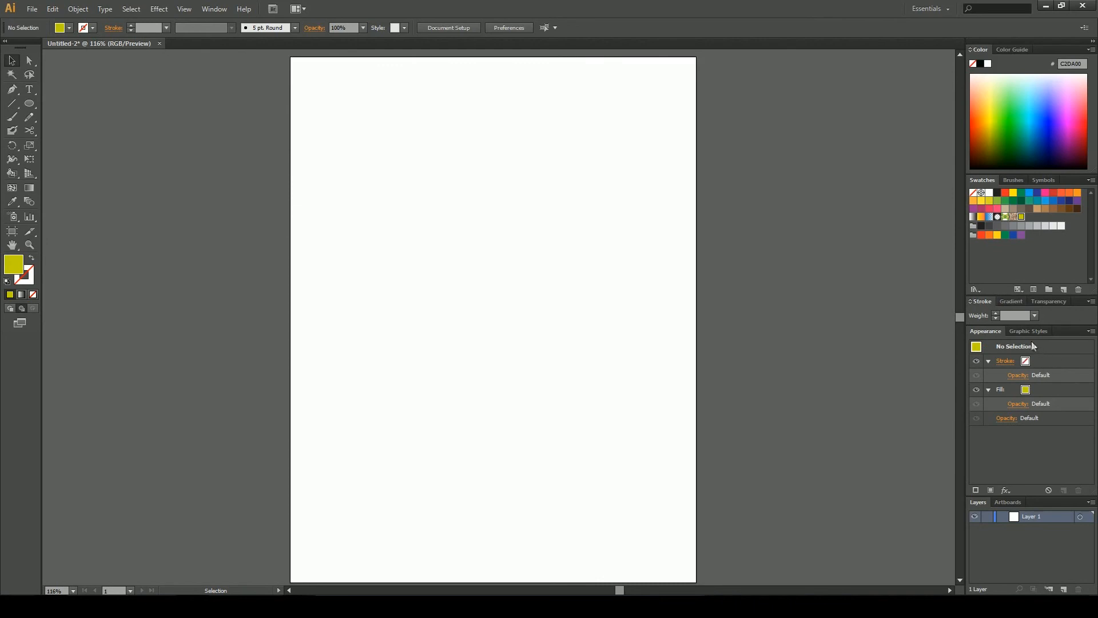
pyautogui.click(1011, 301)
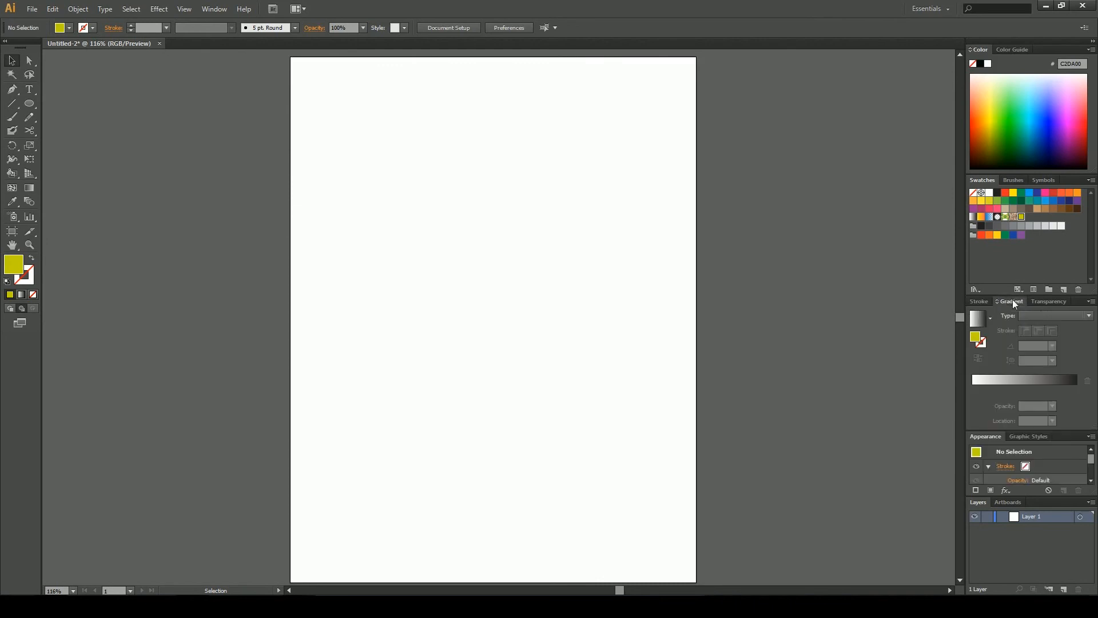
pyautogui.click(976, 303)
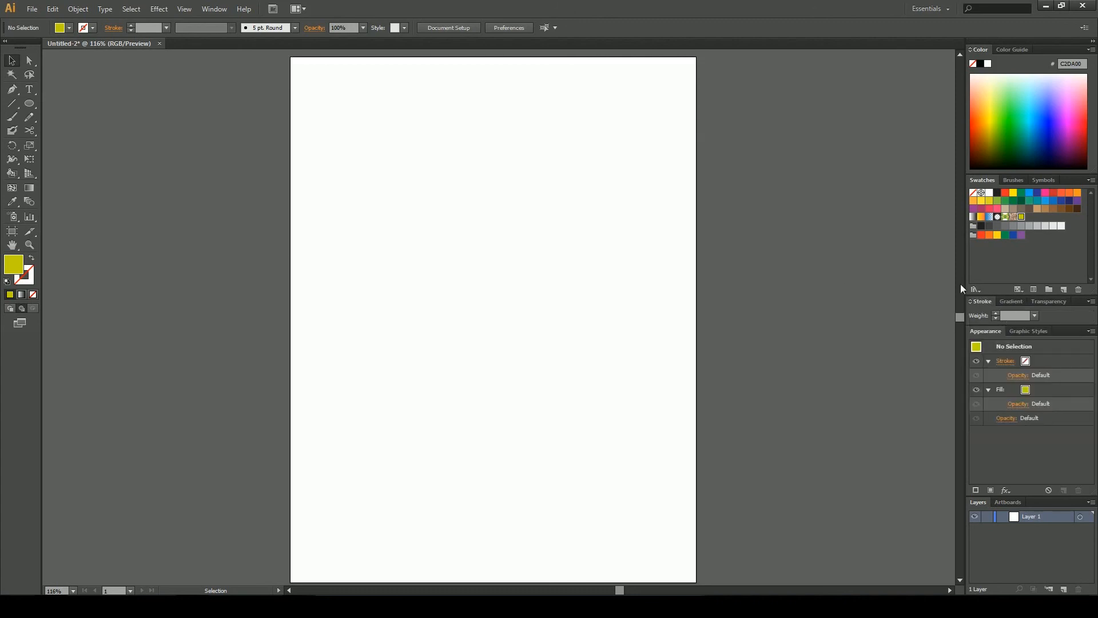
pyautogui.click(1012, 302)
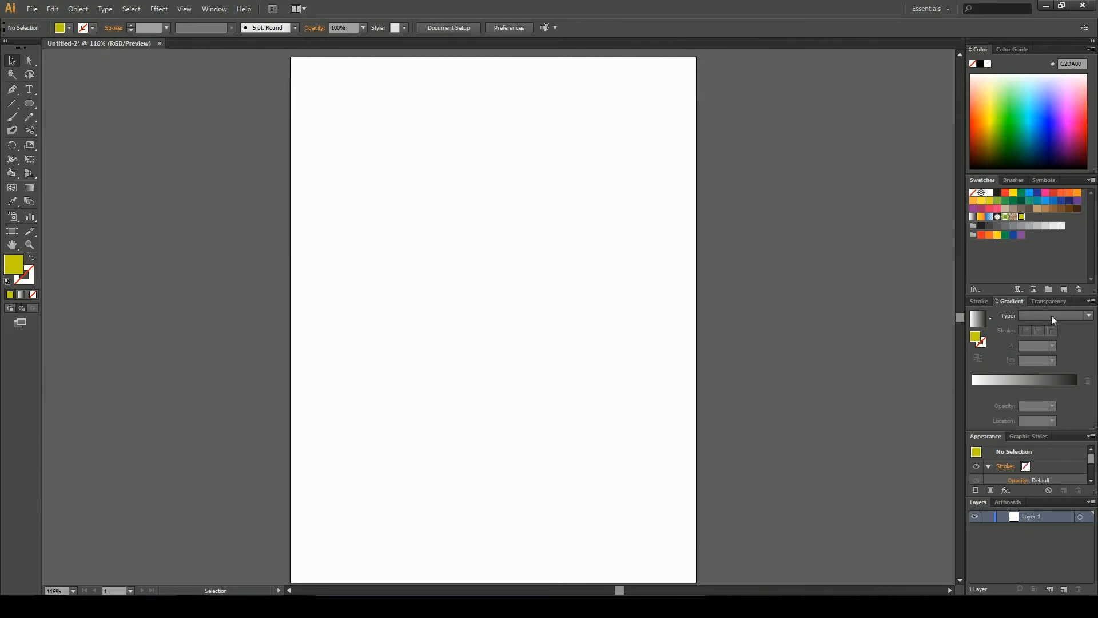
pyautogui.click(1040, 300)
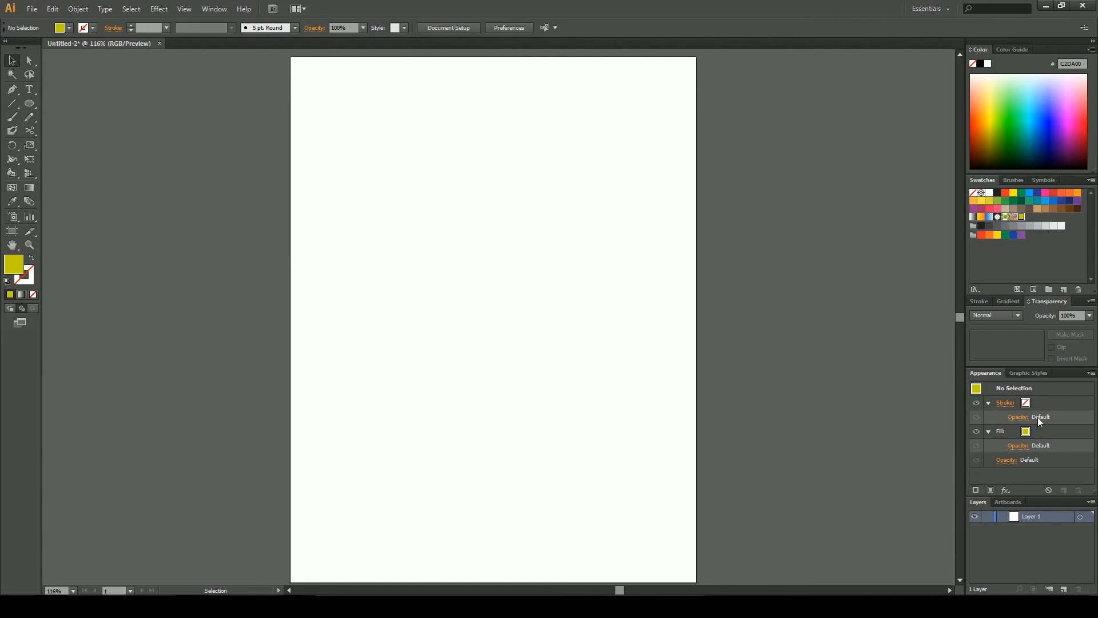
# Open the Neon Effects graphic style library from the Graphic Styles panel, enlarge its panel to view all styles, then close it
pyautogui.click(1031, 373)
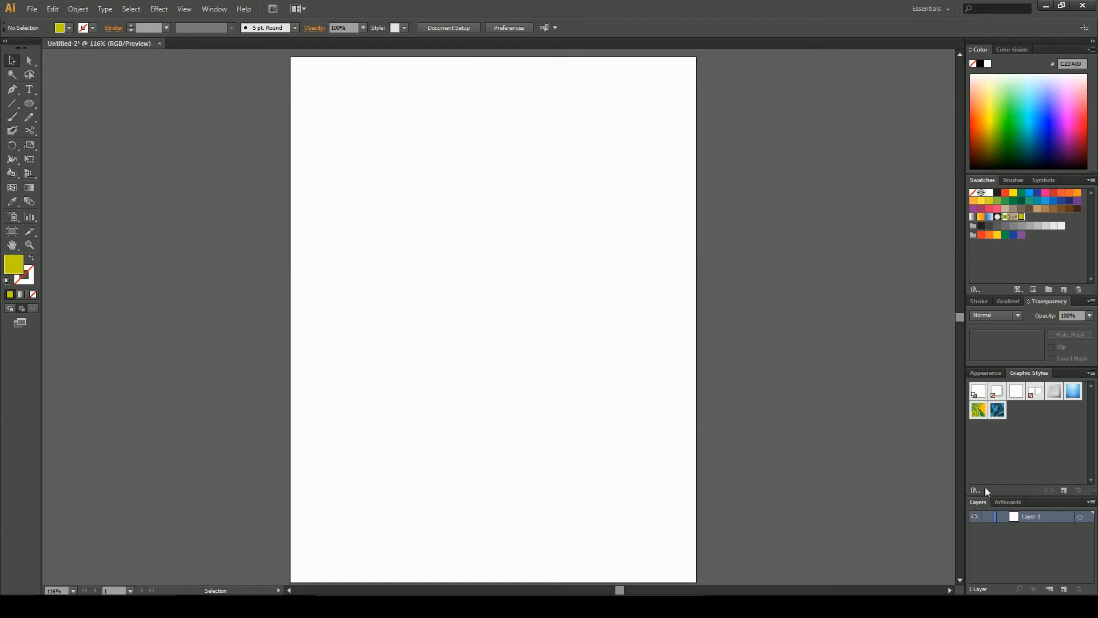
pyautogui.click(1091, 374)
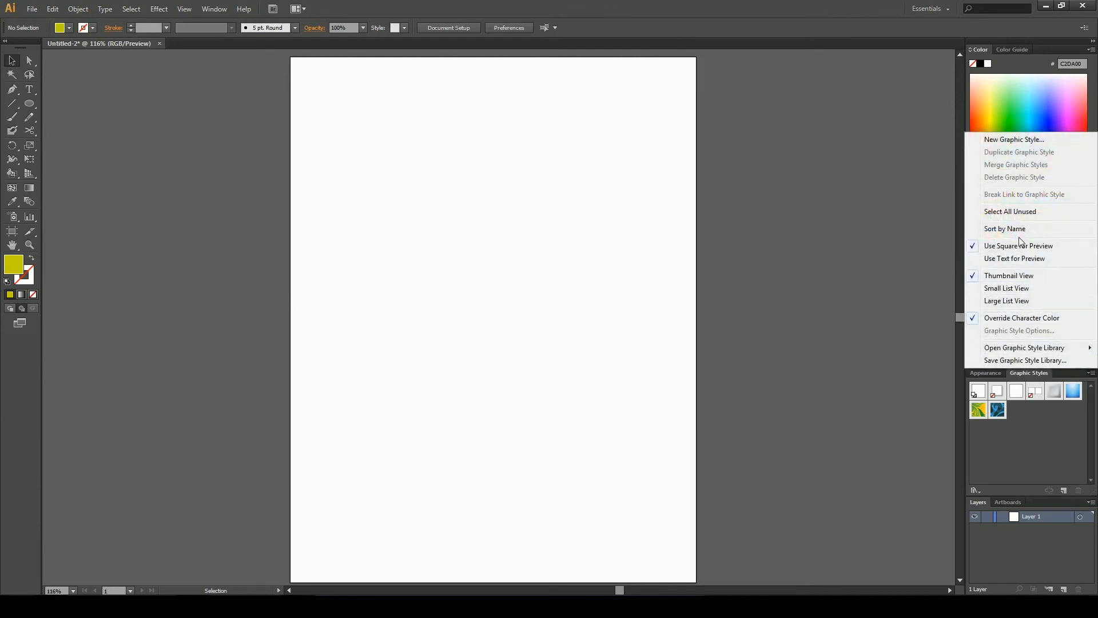
pyautogui.moveTo(1008, 349)
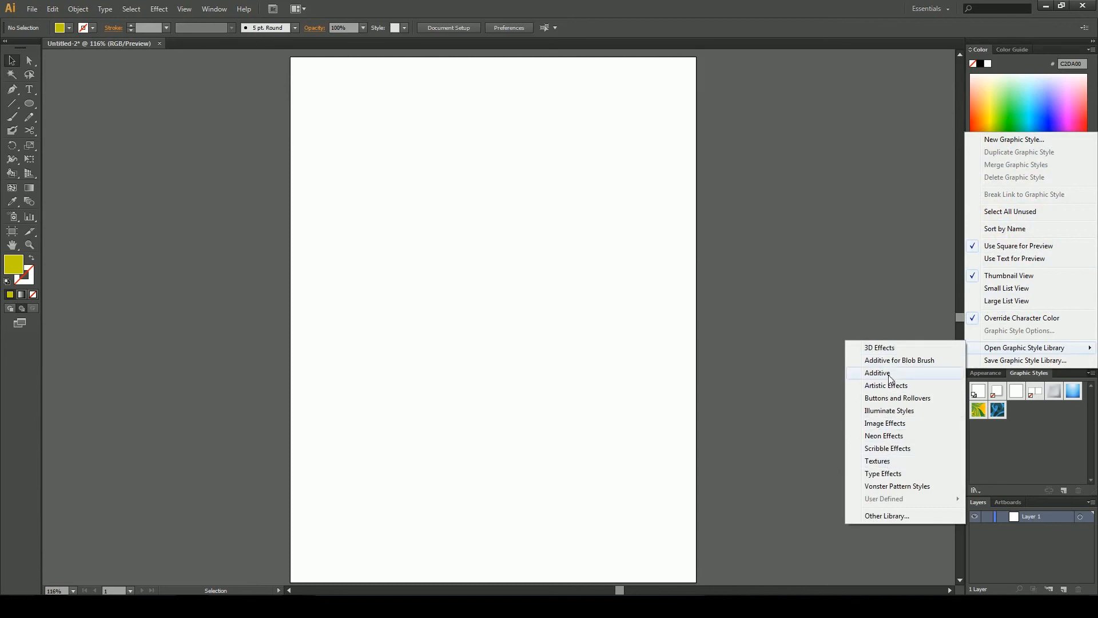
pyautogui.click(883, 435)
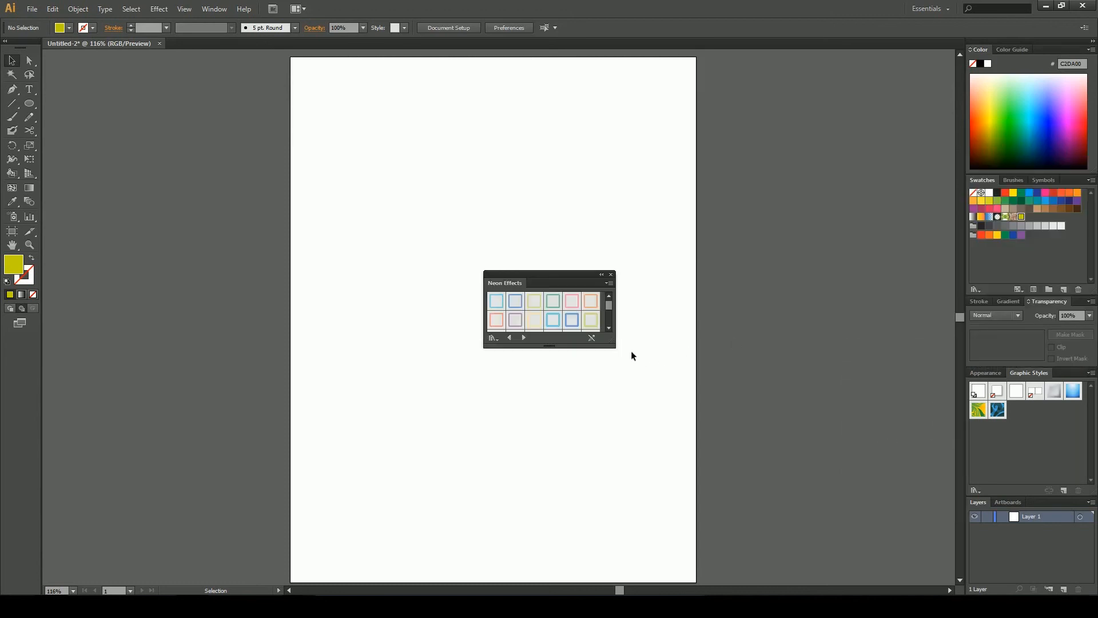
pyautogui.moveTo(608, 342); pyautogui.dragTo(683, 448)
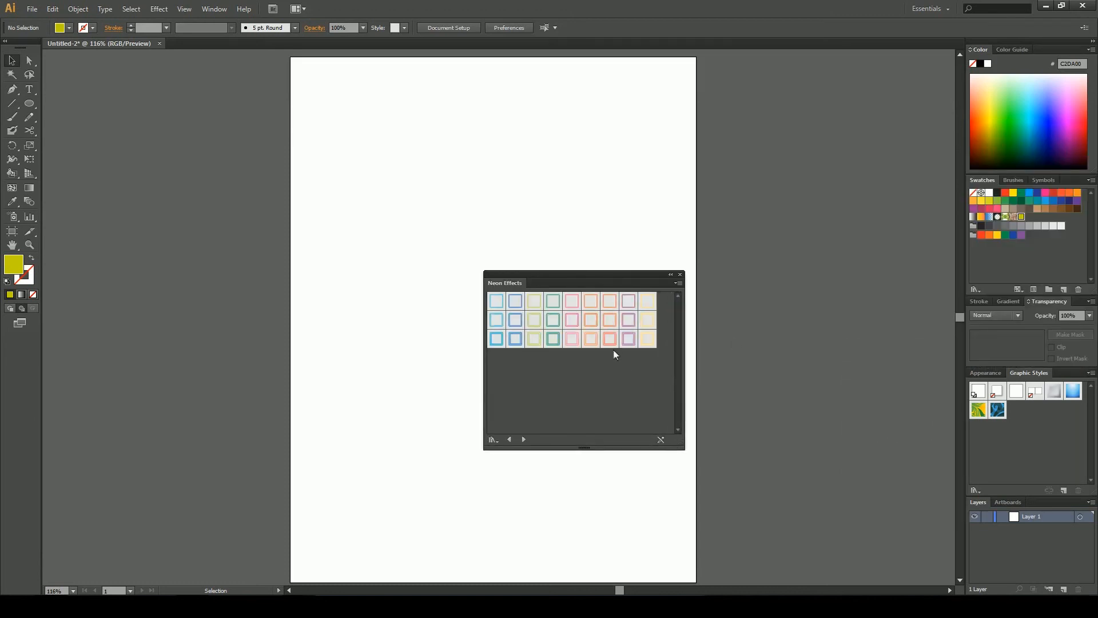
pyautogui.click(681, 275)
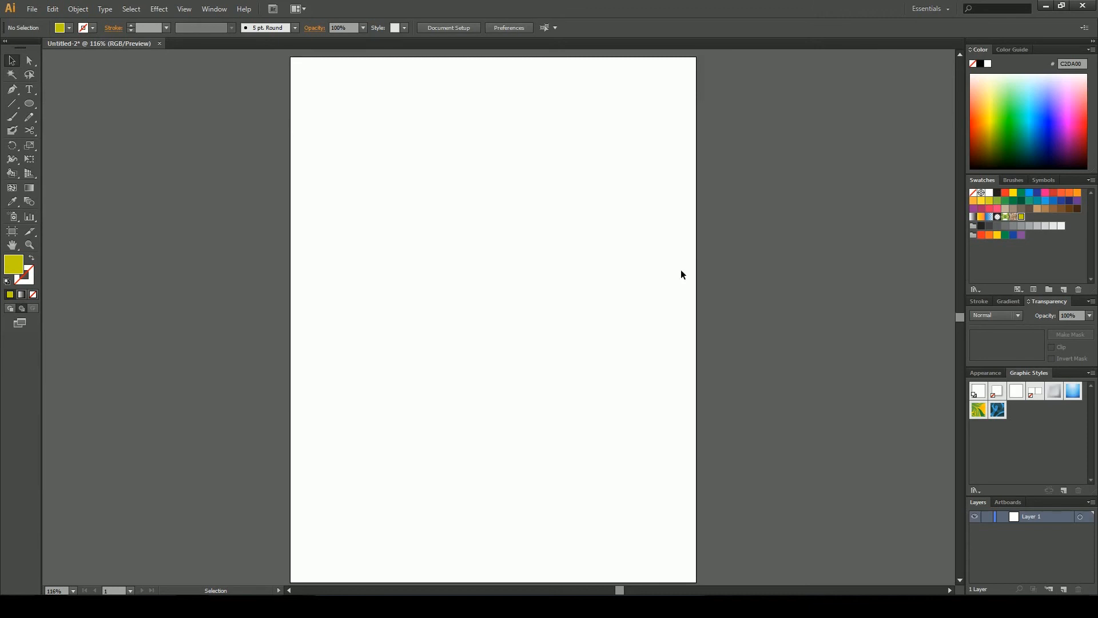
# Browse the Artboards panel, the brush definition list and the graphic style list in the control bar
pyautogui.click(1008, 503)
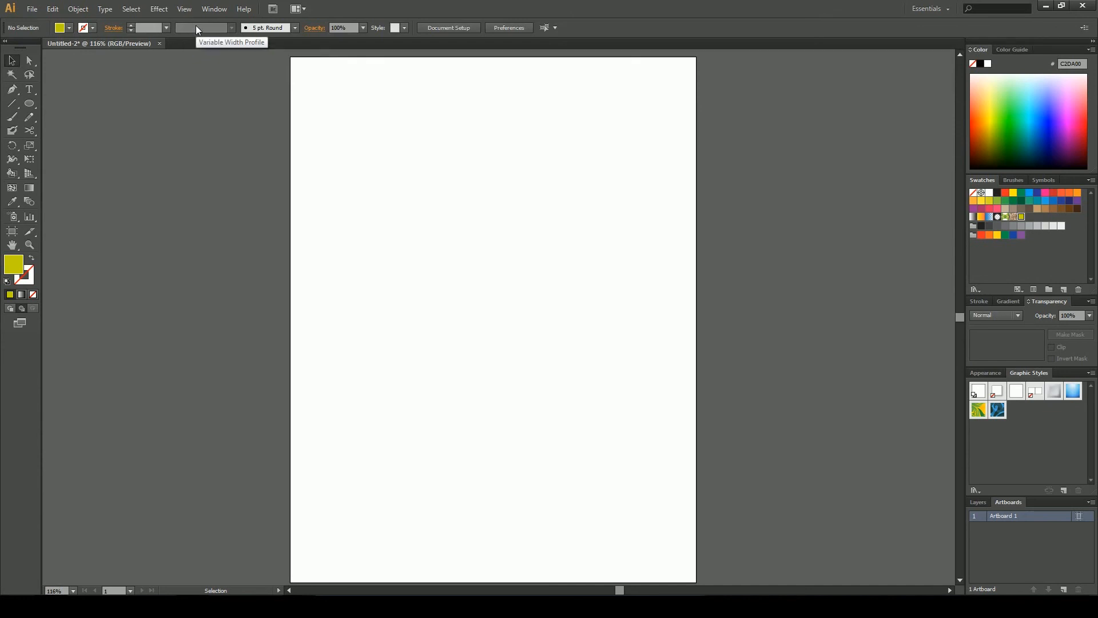
pyautogui.click(278, 31)
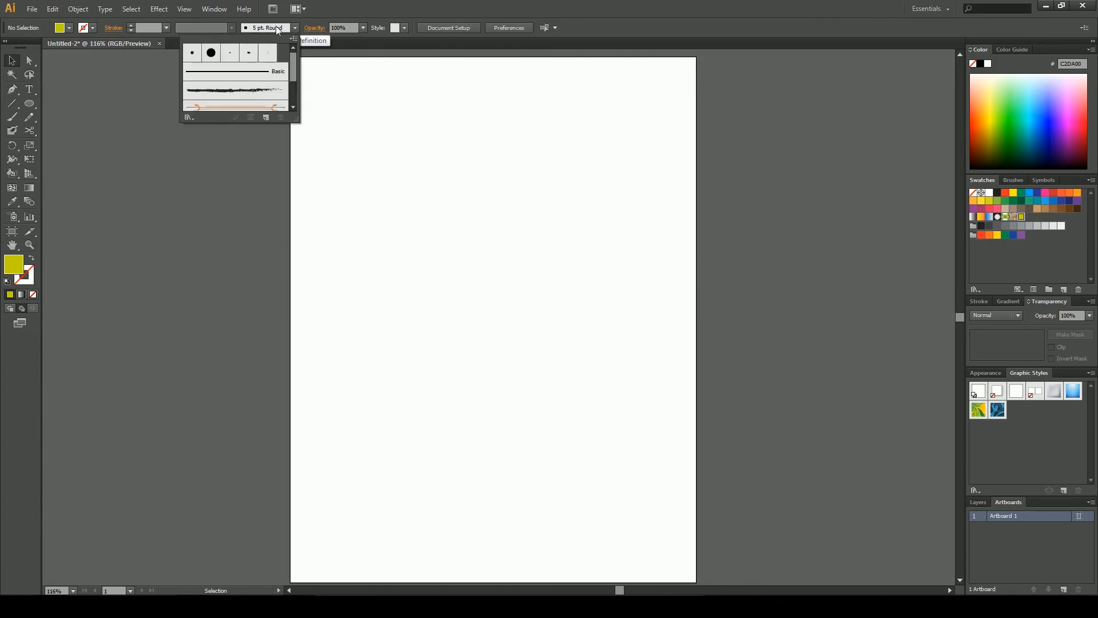
pyautogui.scroll(-3, 260, 86)
pyautogui.scroll(2, 261, 86)
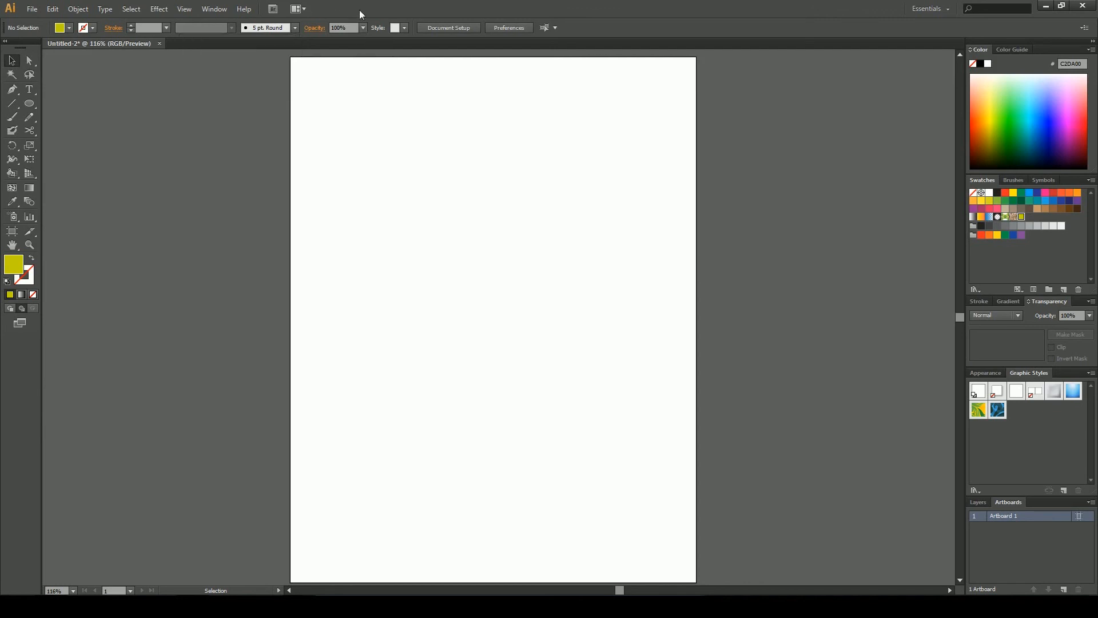
pyautogui.click(402, 28)
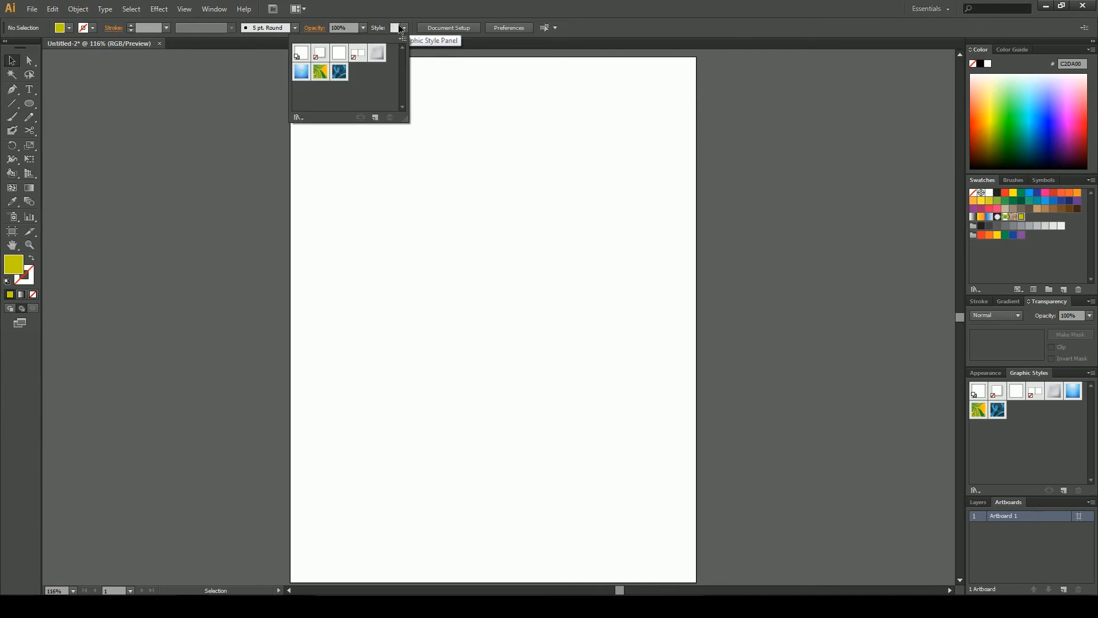